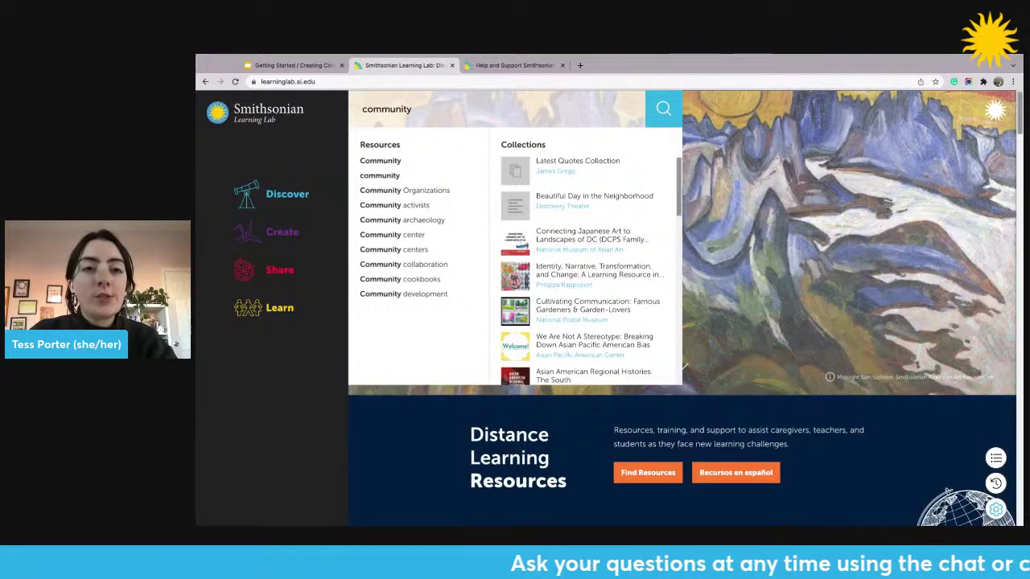
Step: Search the Learning Lab for "community" and show the search refinement filters
key(Return)
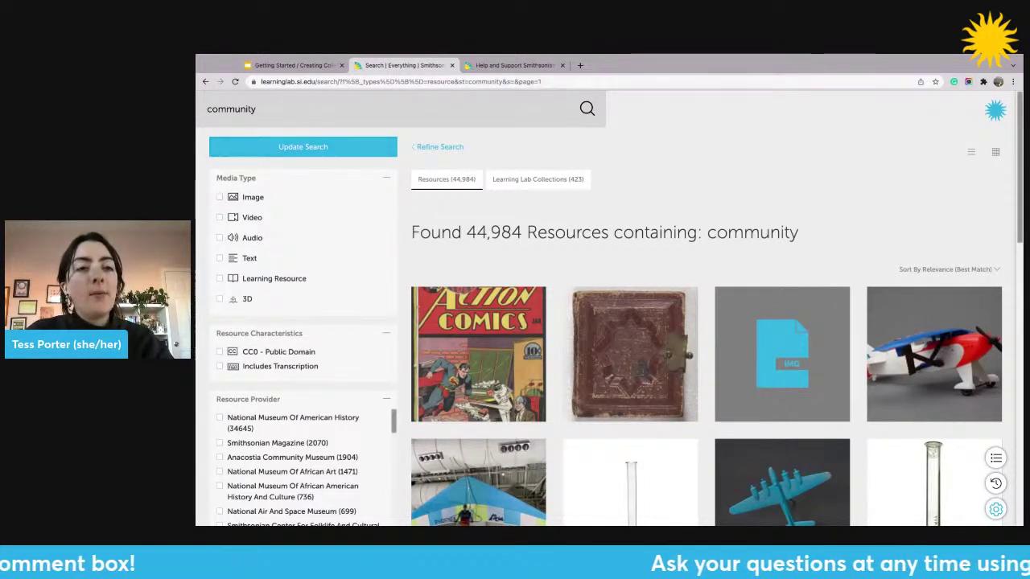
click(439, 146)
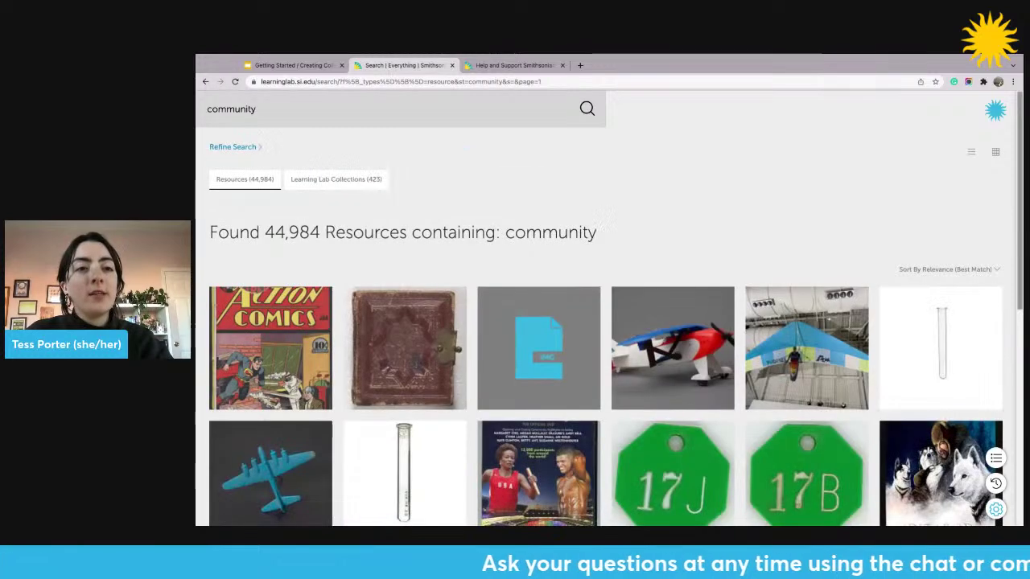
click(233, 146)
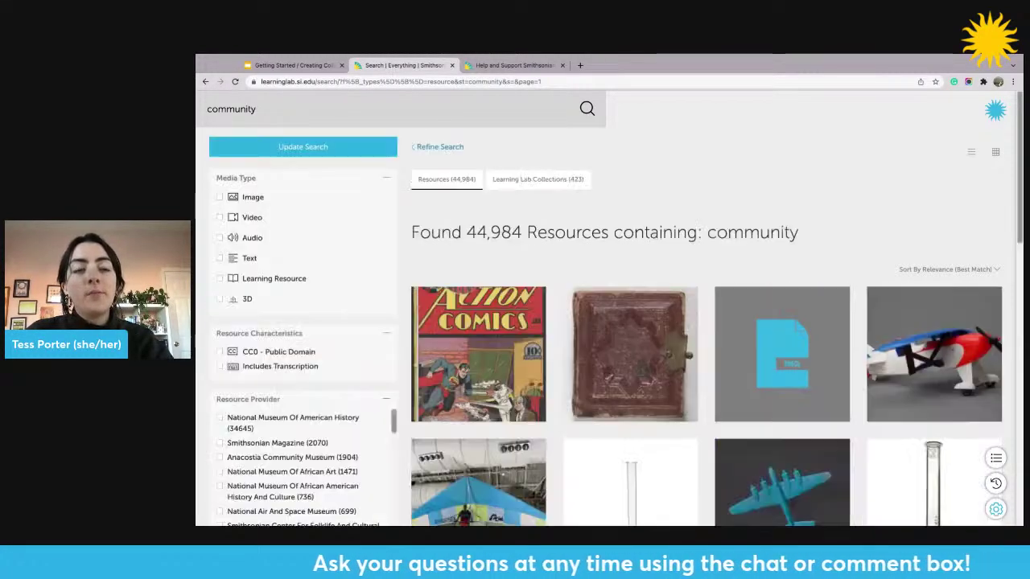
Step: Select Image as the media type filter for the community search
scroll(349, 242, down, 3)
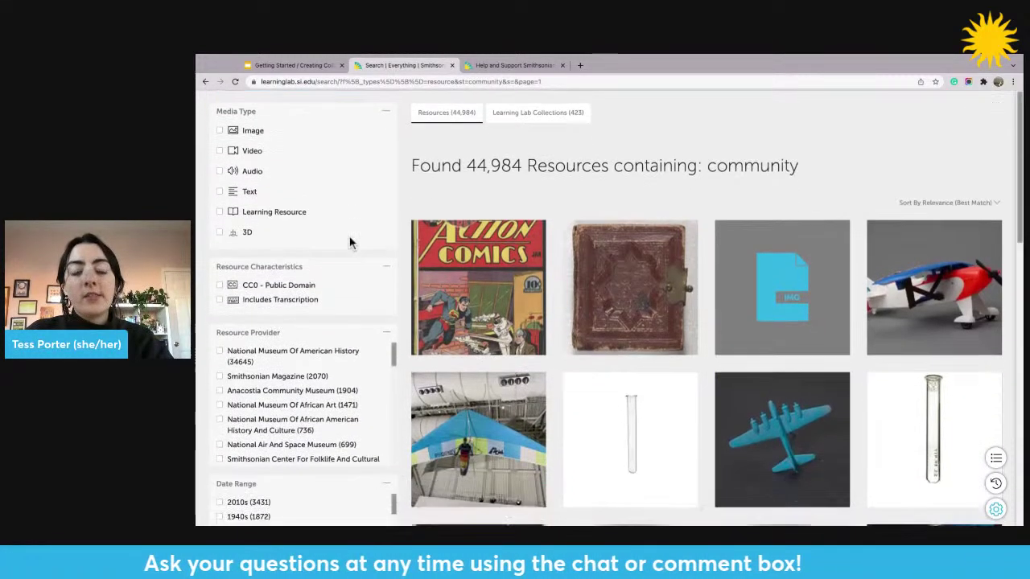
scroll(329, 470, down, 3)
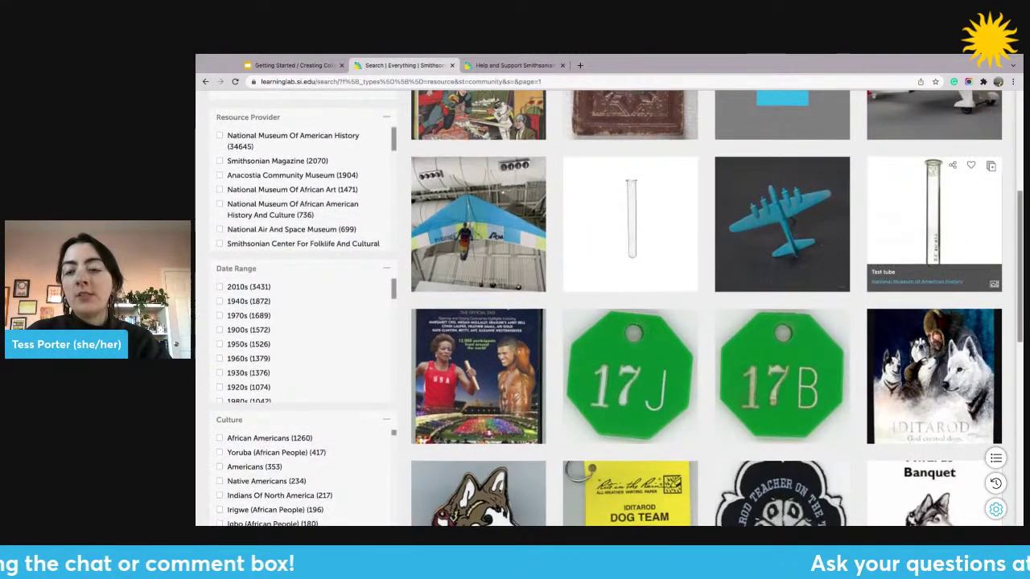
scroll(933, 475, up, 6)
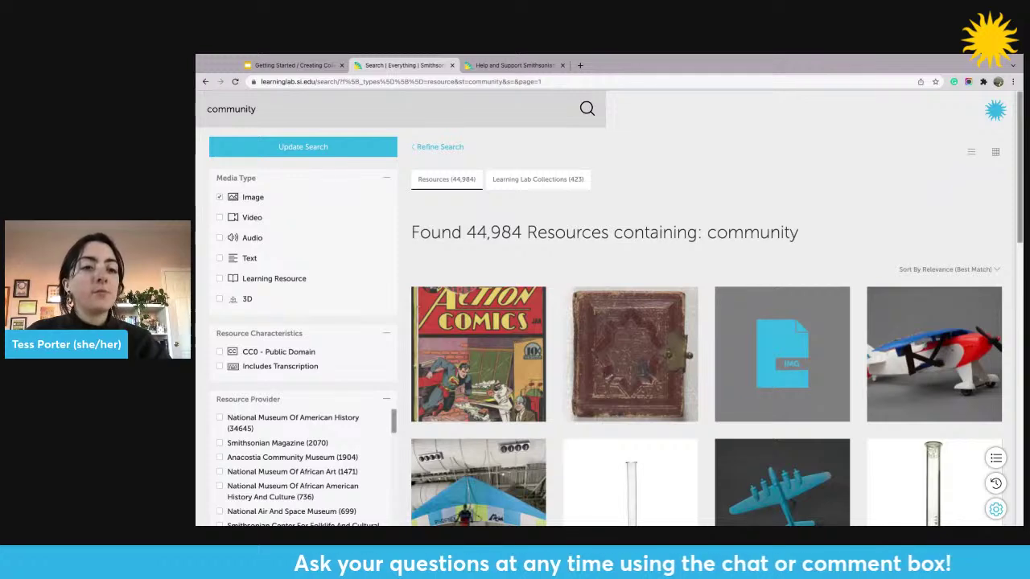
Step: Select Smithsonian American Art Museum as the resource provider and update the search with the chosen filters
scroll(603, 321, down, 3)
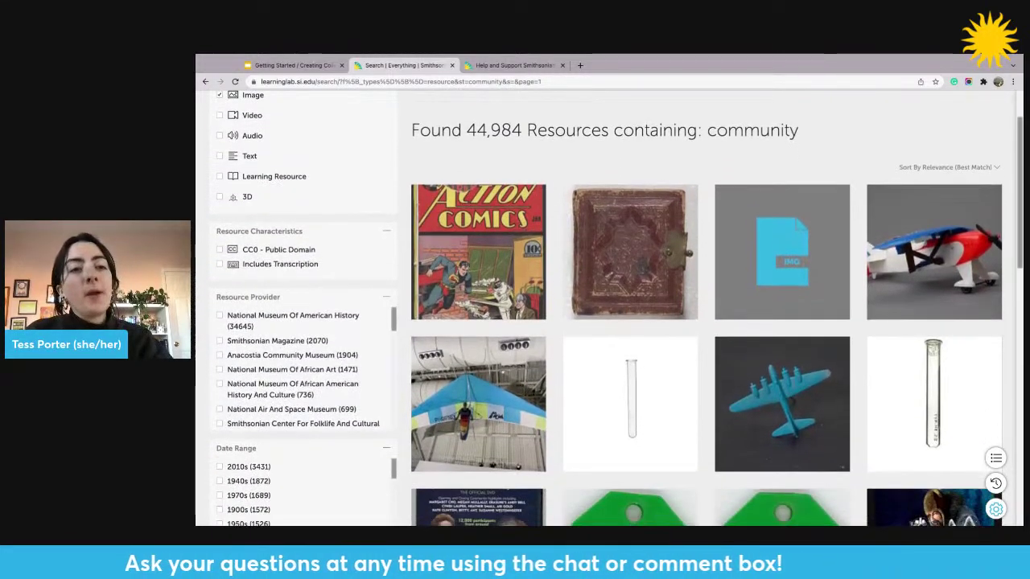
scroll(603, 322, down, 1)
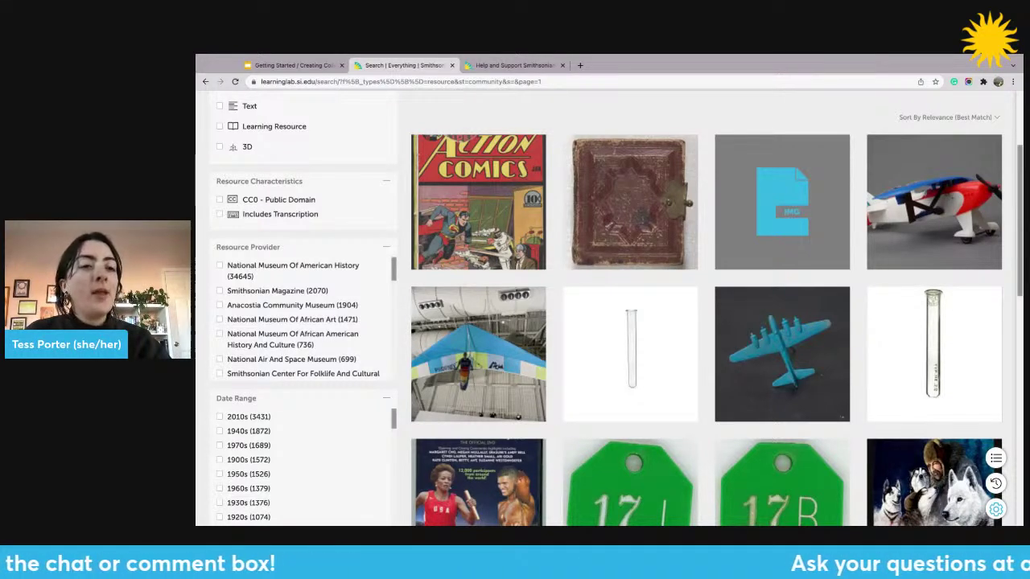
scroll(599, 305, down, 1)
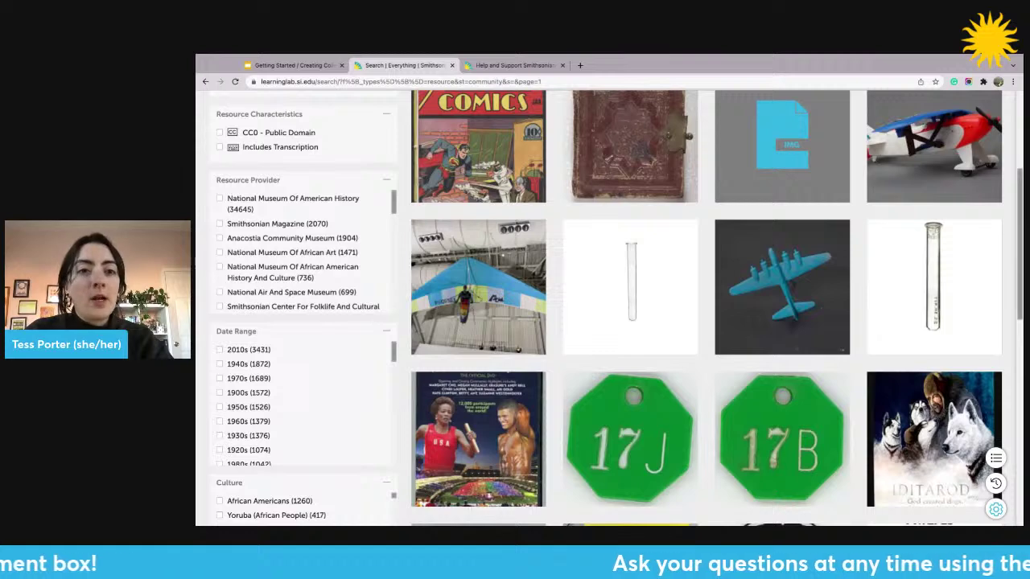
scroll(303, 252, down, 3)
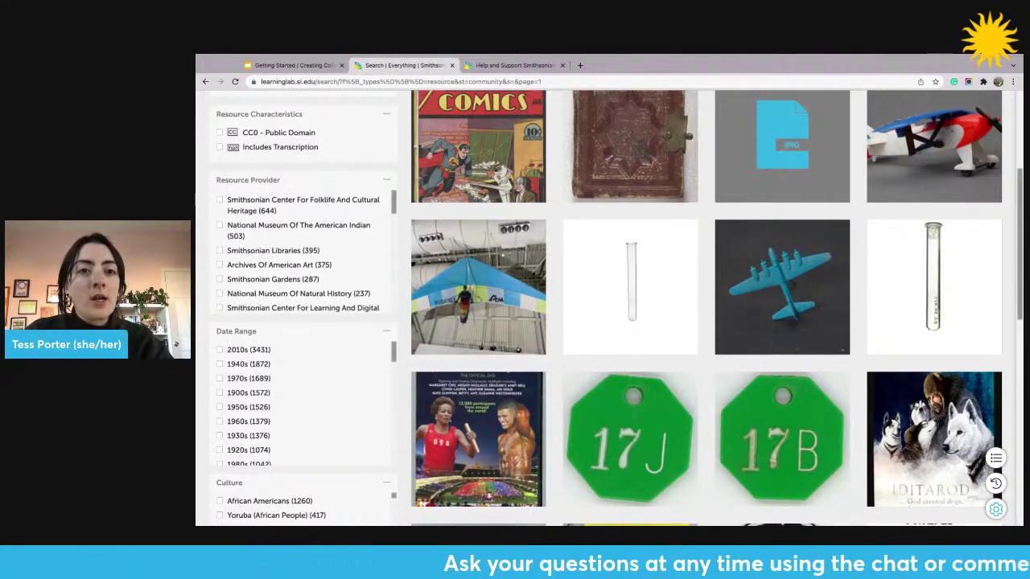
scroll(303, 251, down, 3)
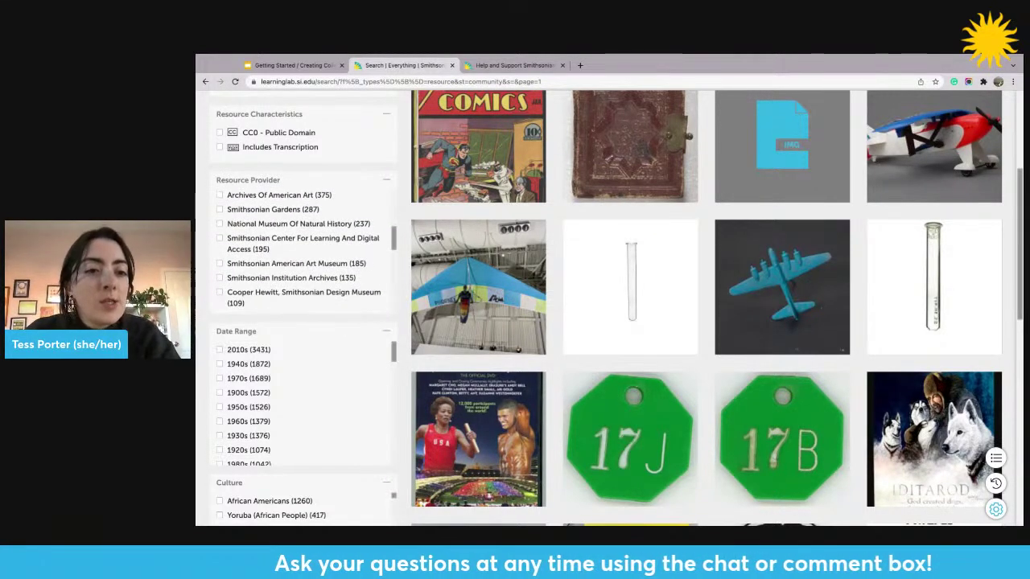
click(220, 263)
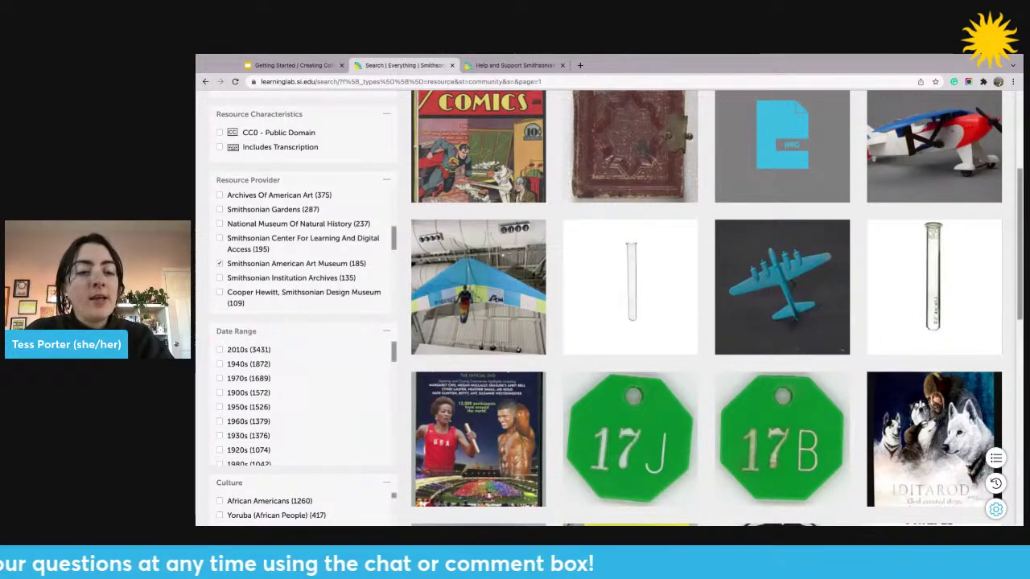
scroll(603, 306, down, 2)
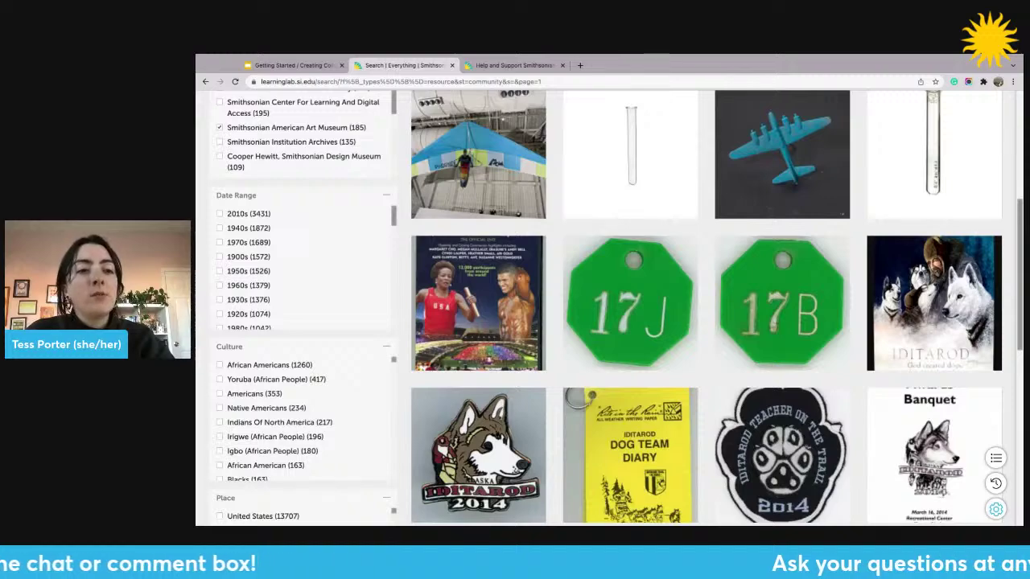
scroll(604, 306, down, 3)
scroll(603, 306, up, 7)
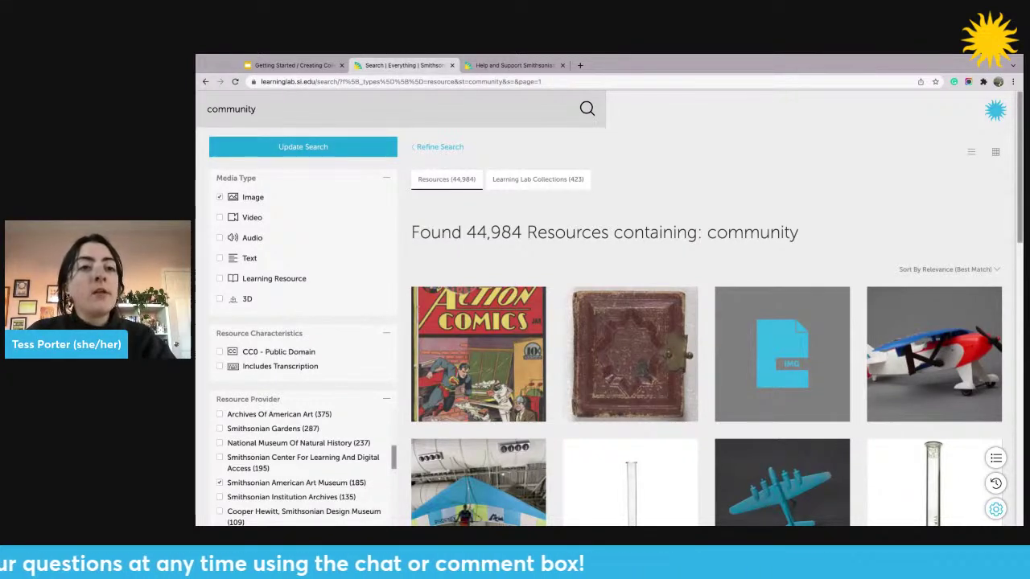
click(303, 146)
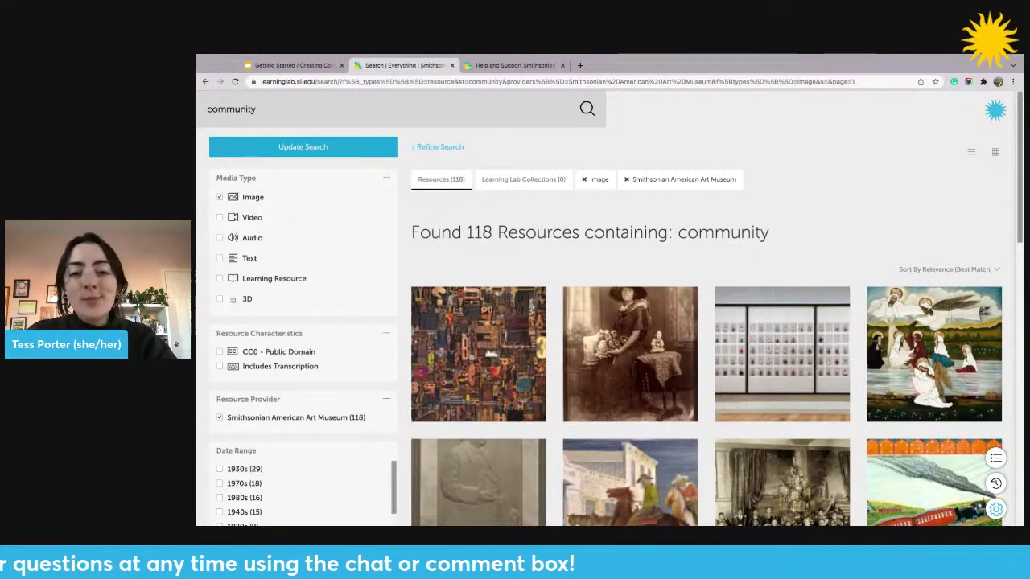
Step: Find the "Kite Flying on Rooftop" photograph in the filtered results and open its resource page
scroll(478, 257, down, 3)
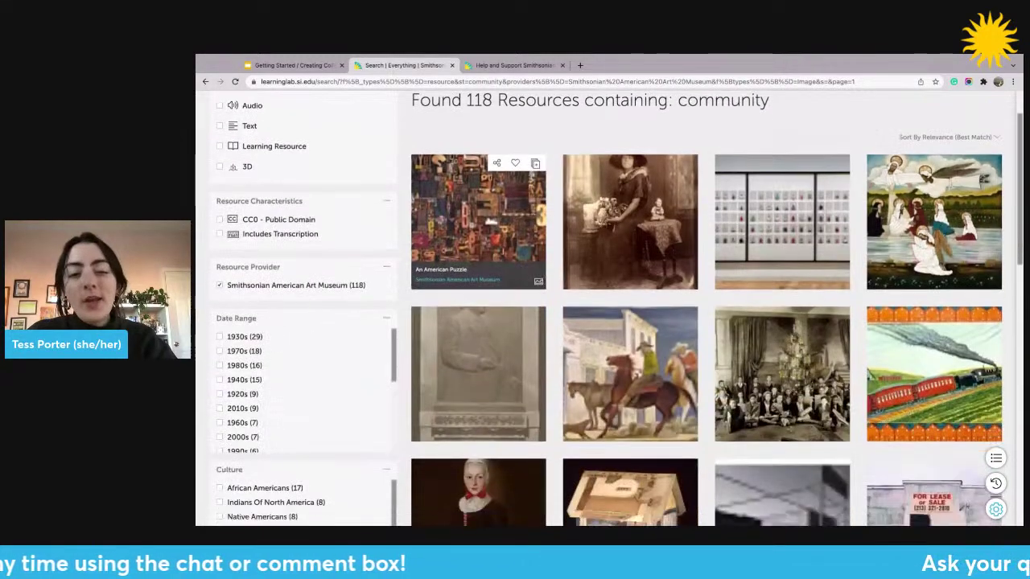
scroll(477, 145, down, 4)
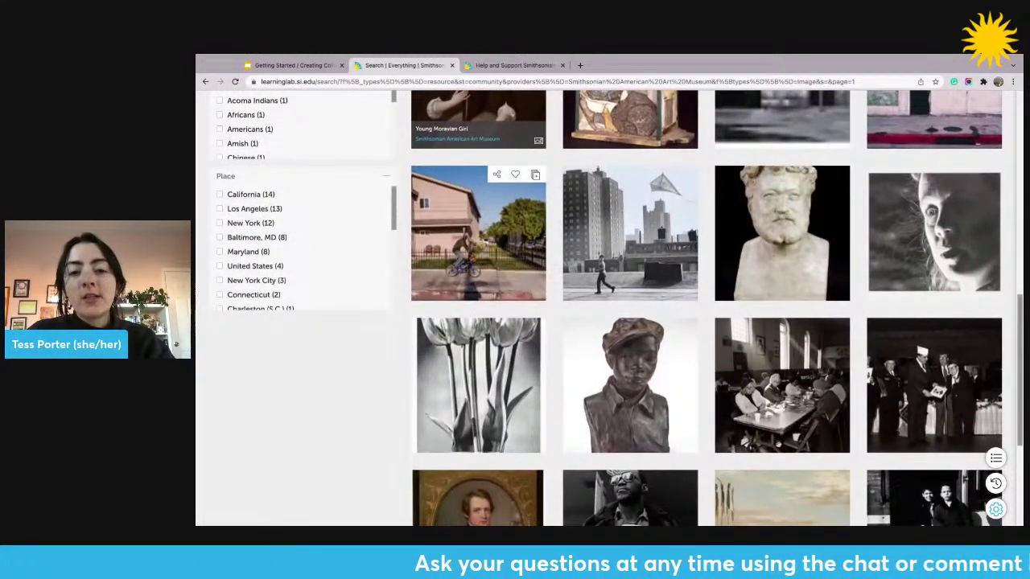
scroll(630, 185, down, 1)
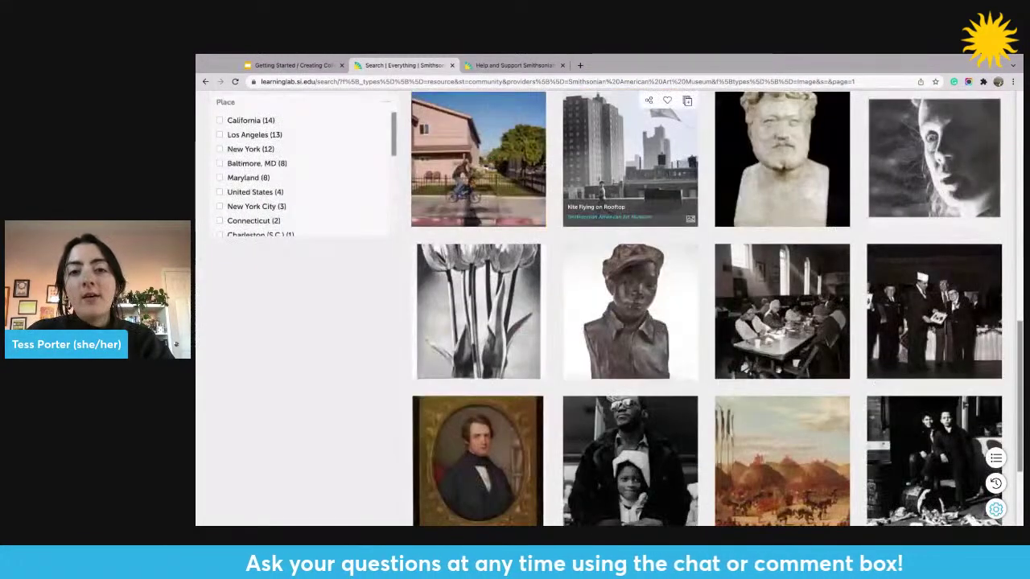
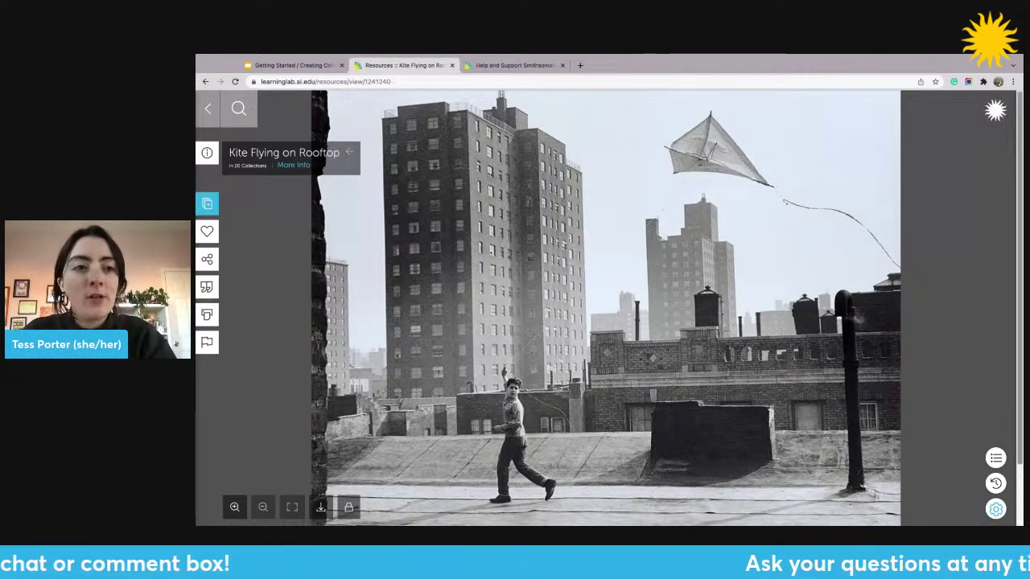
Step: Add the kite photograph to a new collection named "Explorations of Community" with the description "to be decided"
click(207, 203)
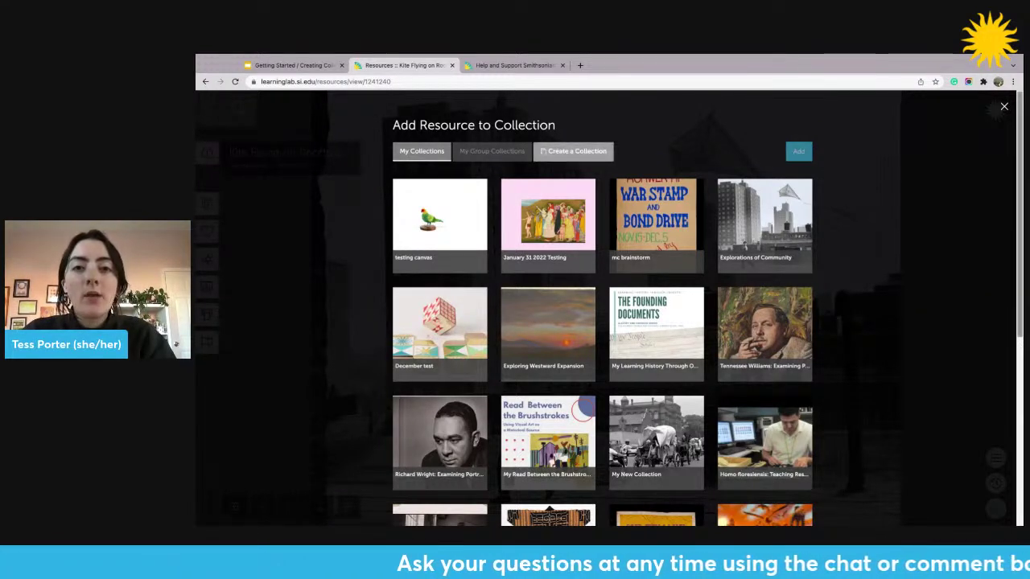
click(576, 152)
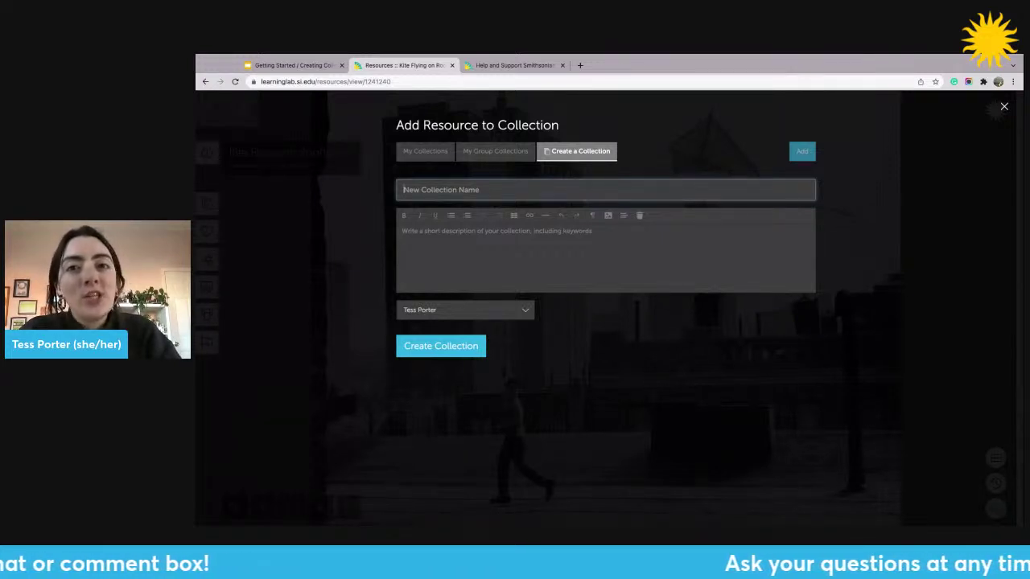
text(Explorations of Community)
key(Tab)
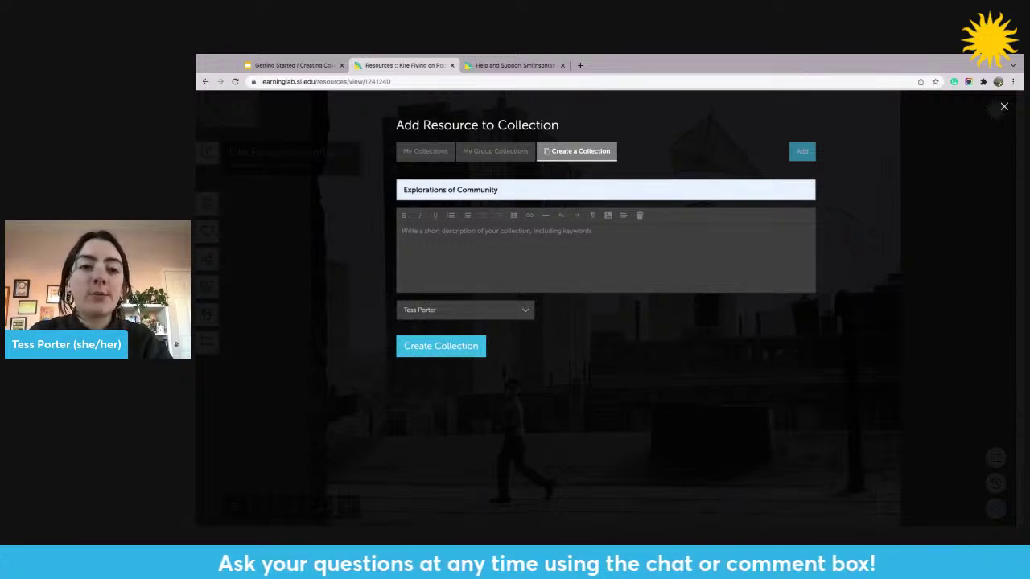
text(to be decided)
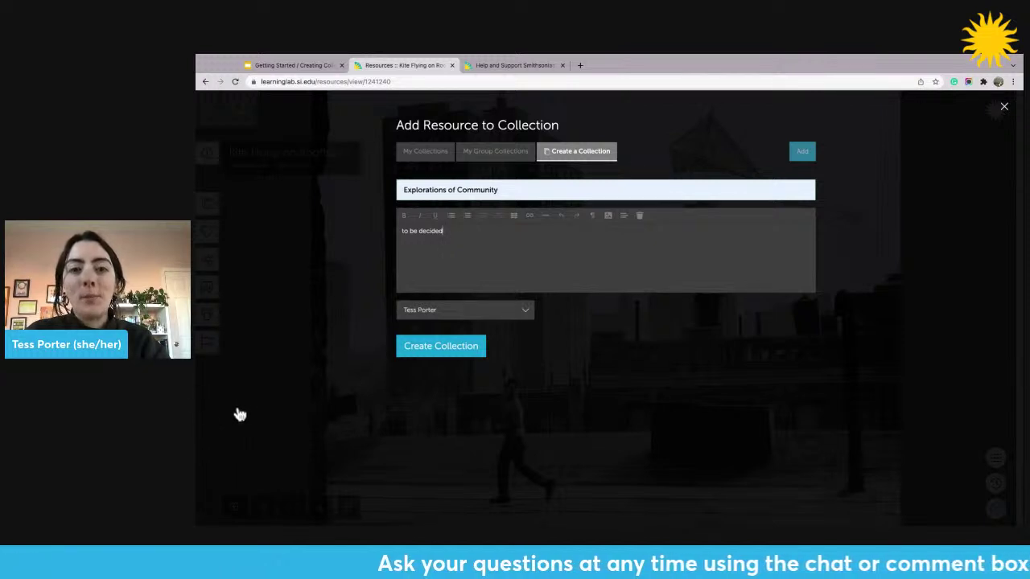
key(Return)
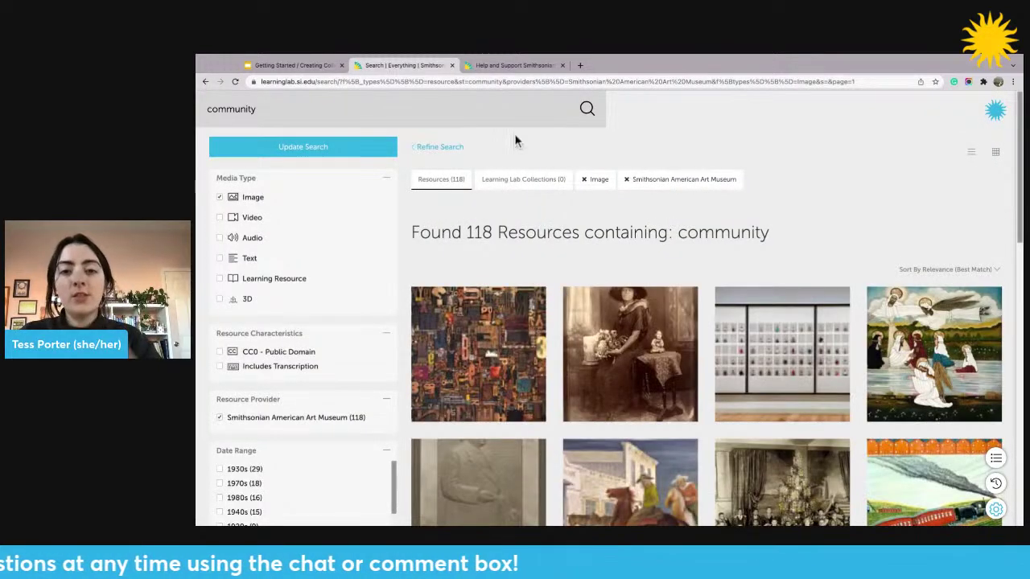
Step: Add "The Guardian" from the search results to the new Explorations of Community collection
scroll(516, 140, down, 5)
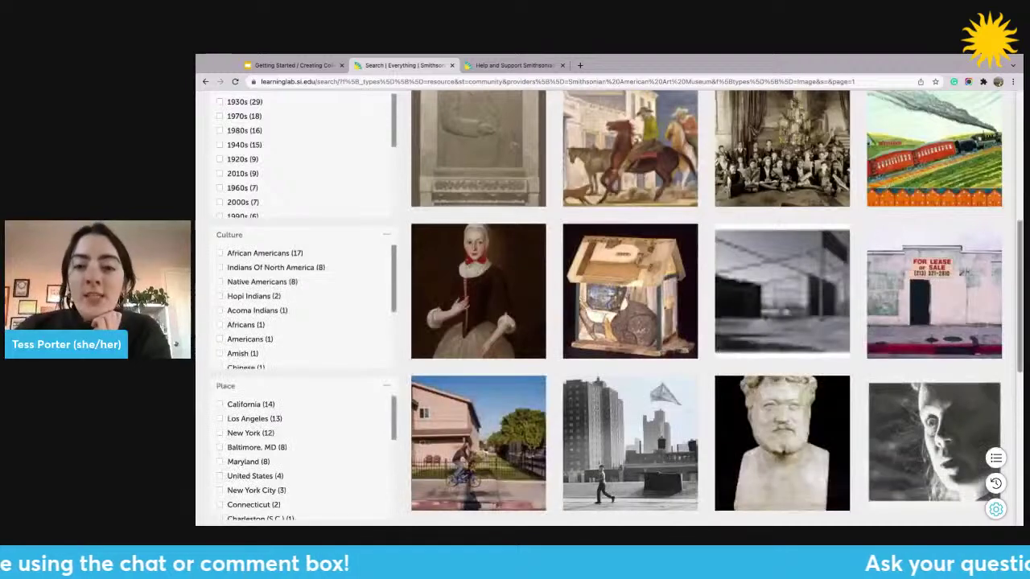
scroll(611, 306, down, 1)
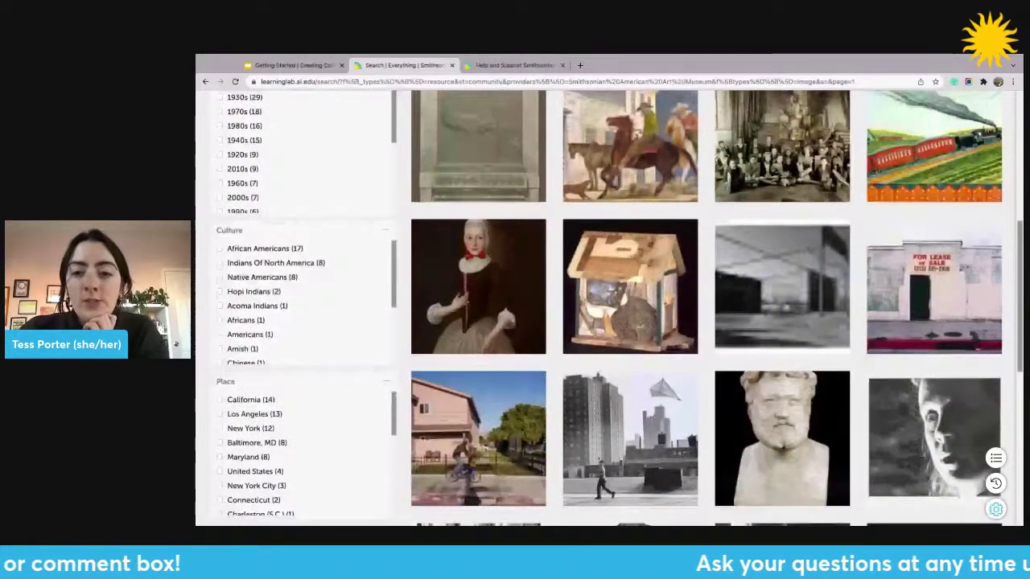
scroll(630, 386, down, 5)
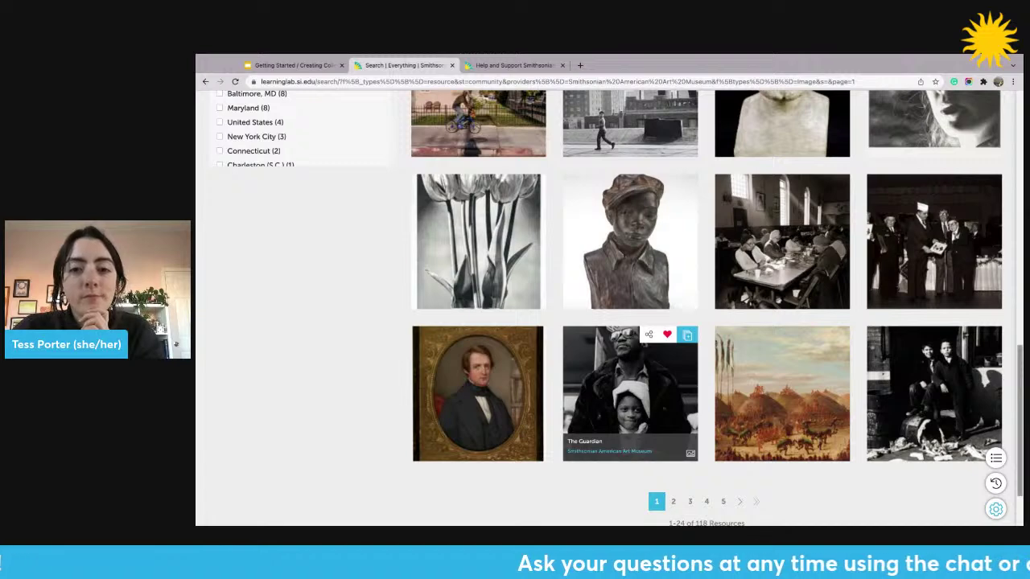
click(687, 334)
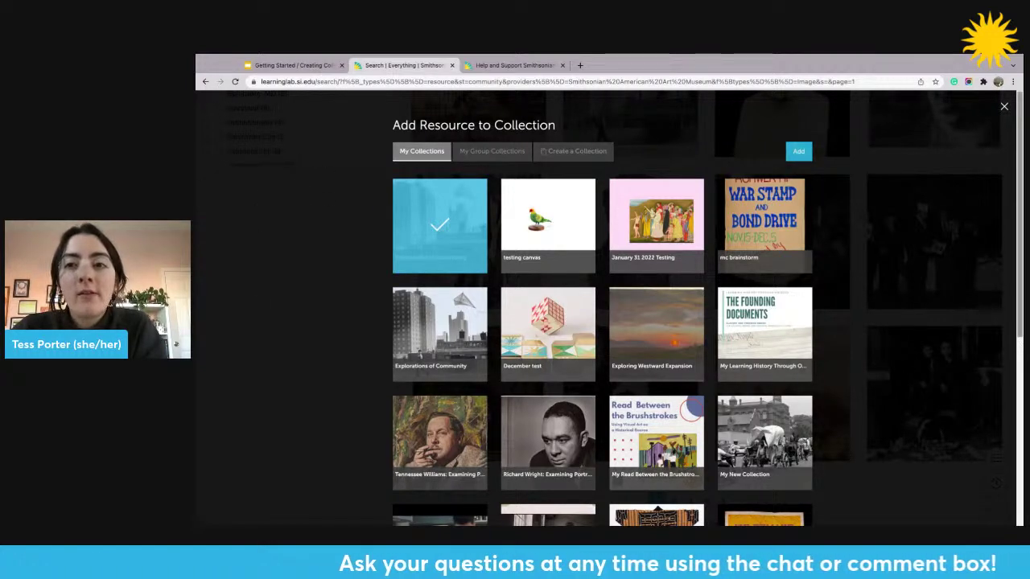
click(798, 151)
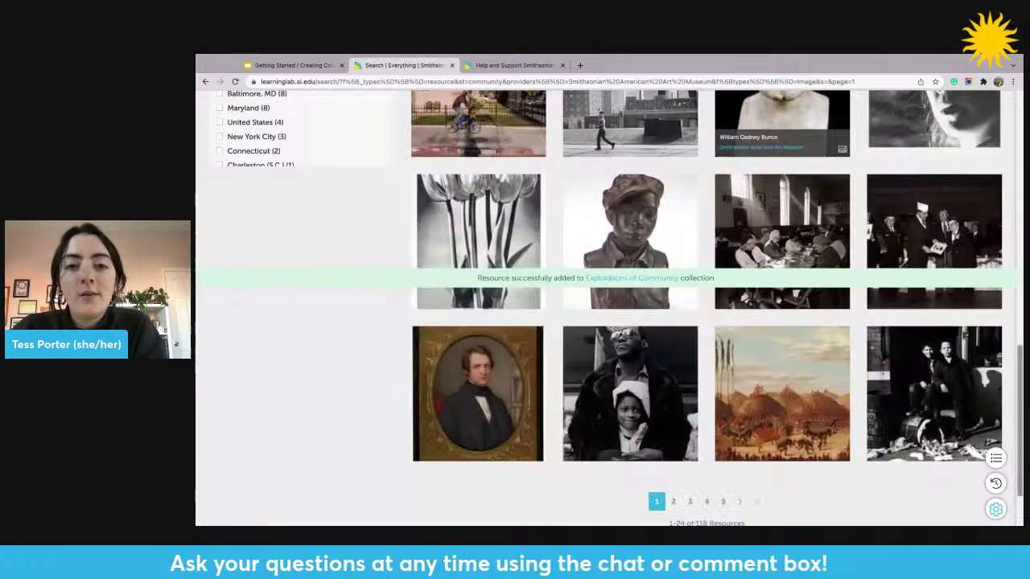
Step: Add "GGG Photo Studio at Christmas" from the search results to the Explorations of Community collection
scroll(490, 448, up, 5)
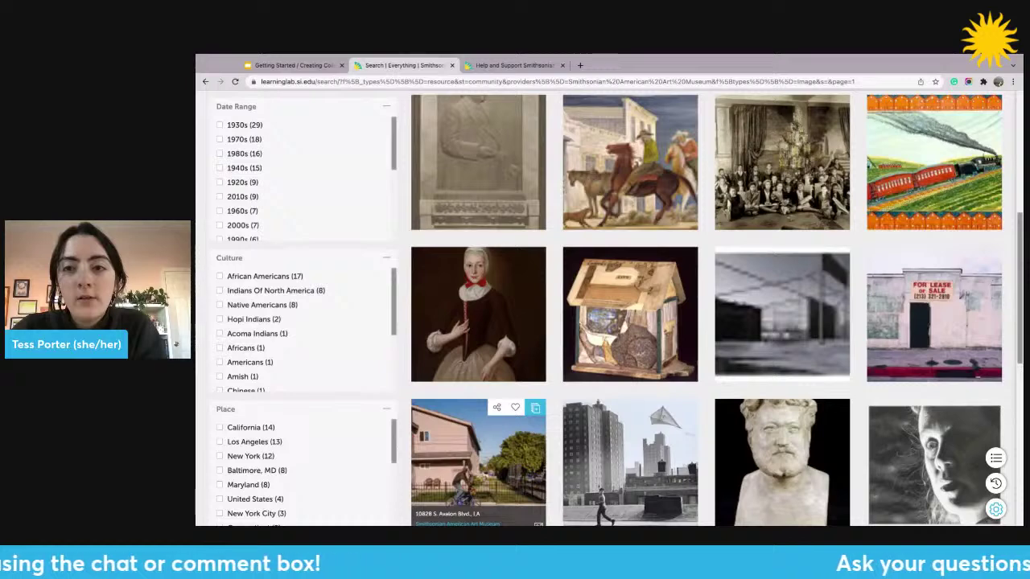
scroll(780, 209, up, 1)
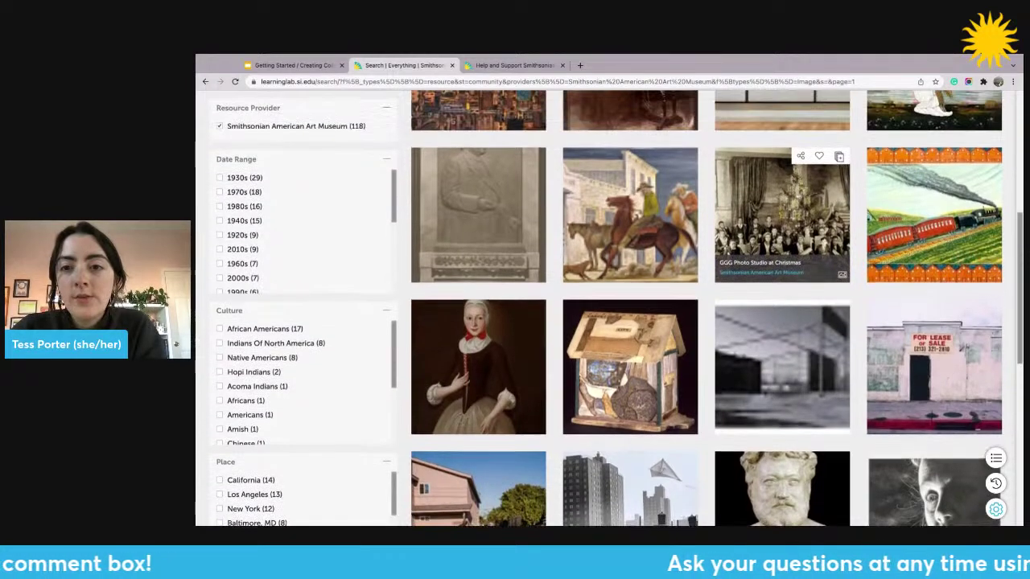
click(839, 156)
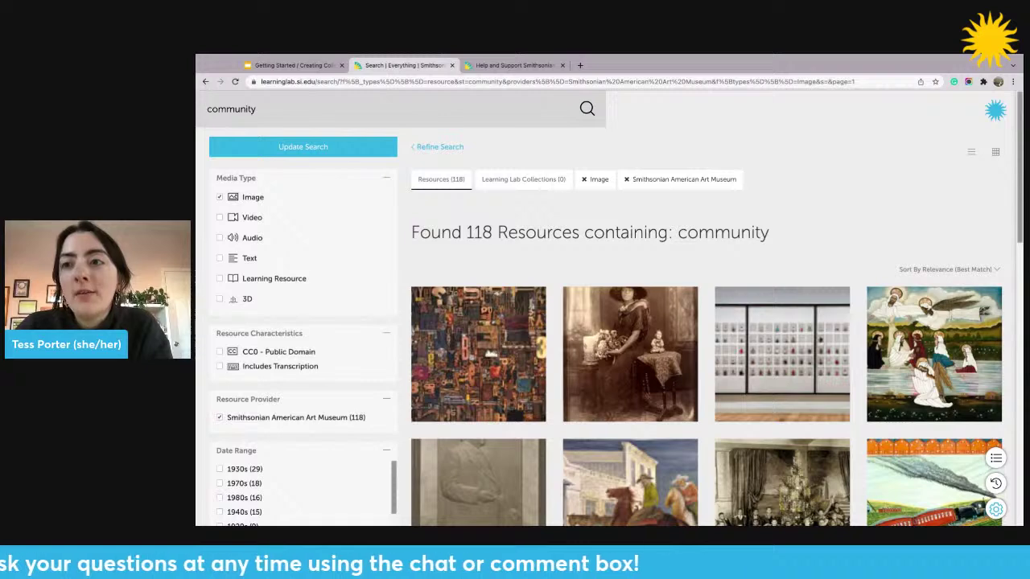
Step: Go to the account's own collections and show the unpublished ones
click(995, 111)
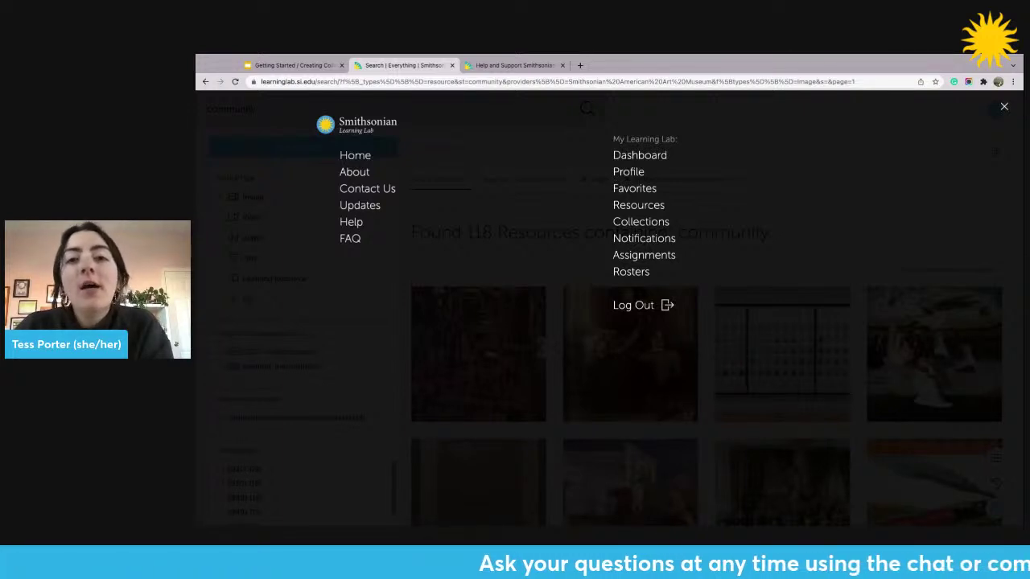
click(679, 158)
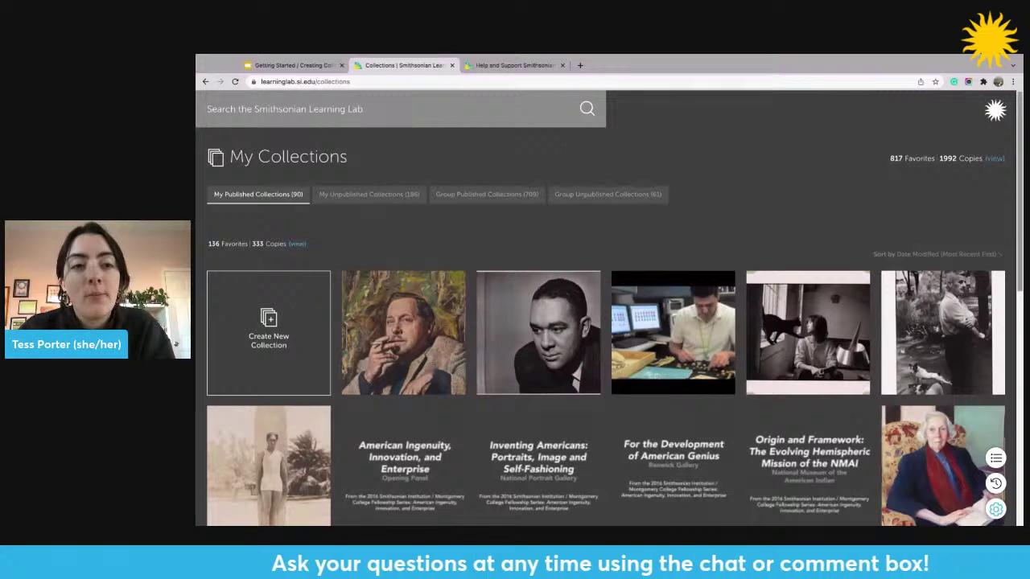
click(368, 194)
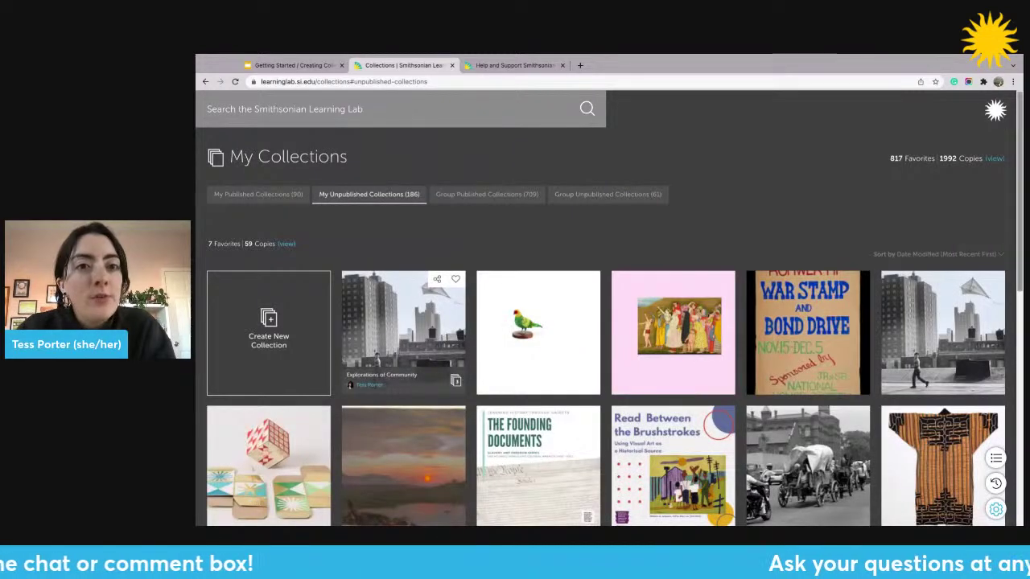
Step: In the Explorations of Community collection, annotate "GGG Photo Studio at Christmas" with an info/text note titled "Introduction" reading "text text text"
click(394, 322)
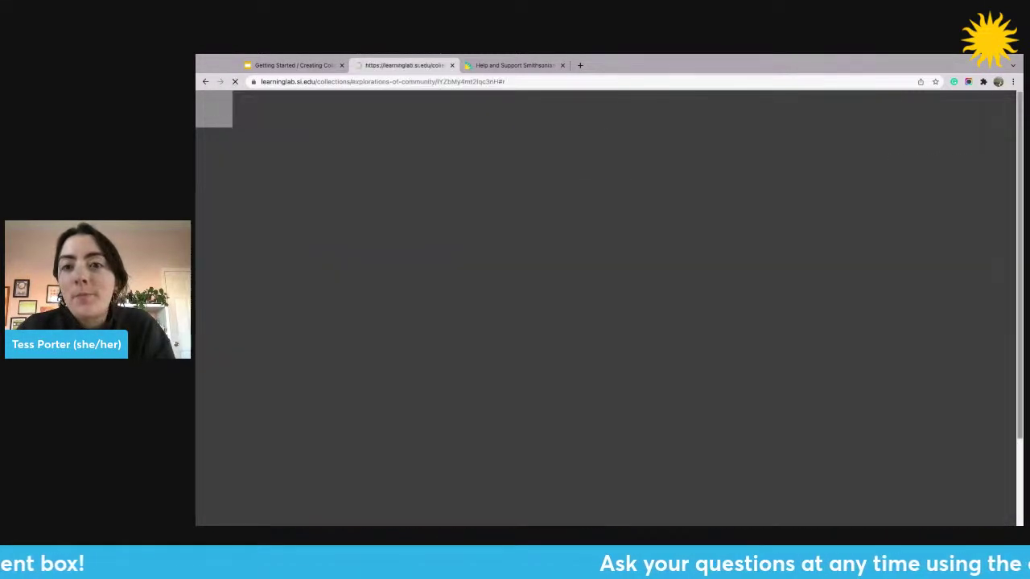
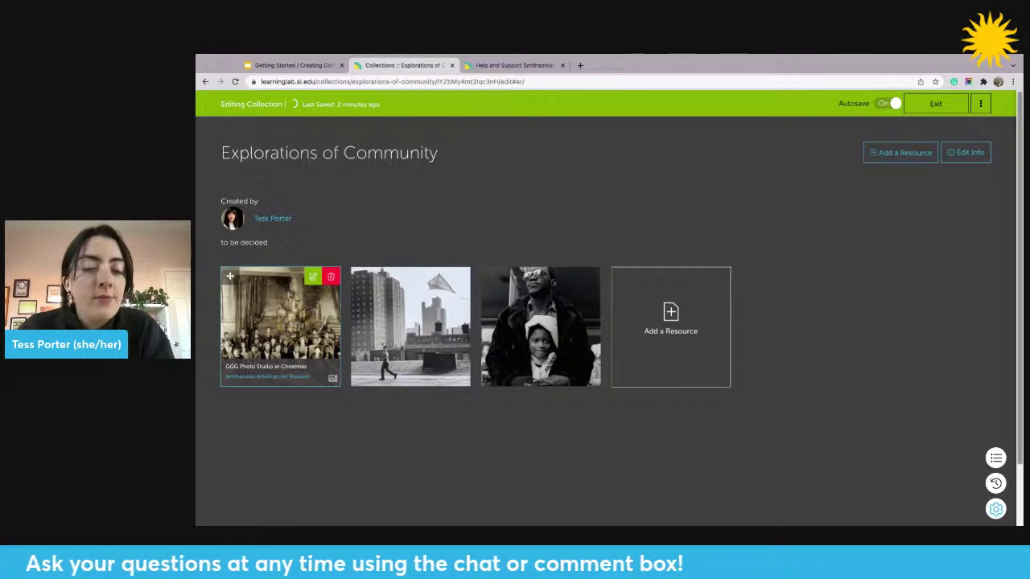
click(312, 277)
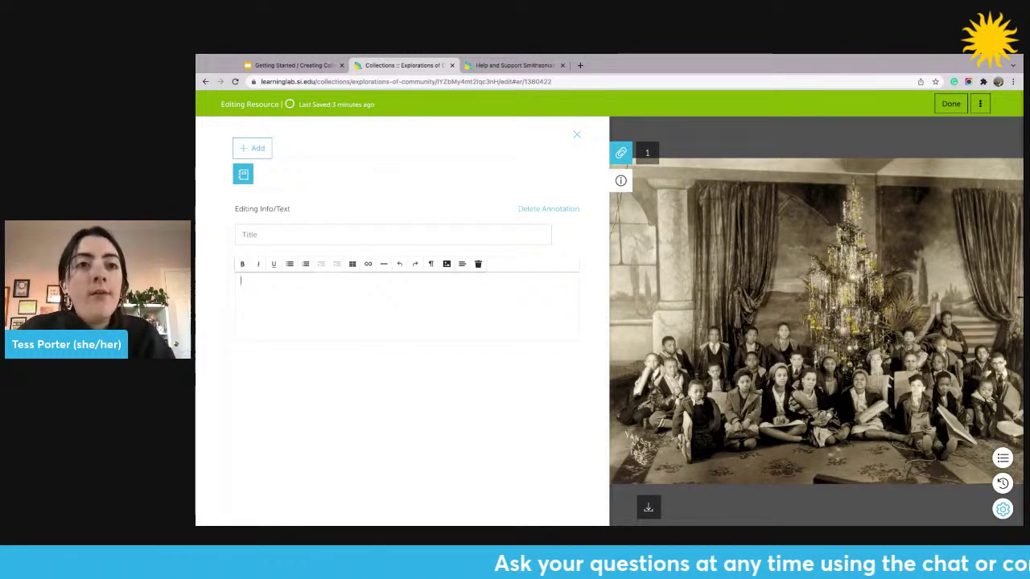
click(242, 234)
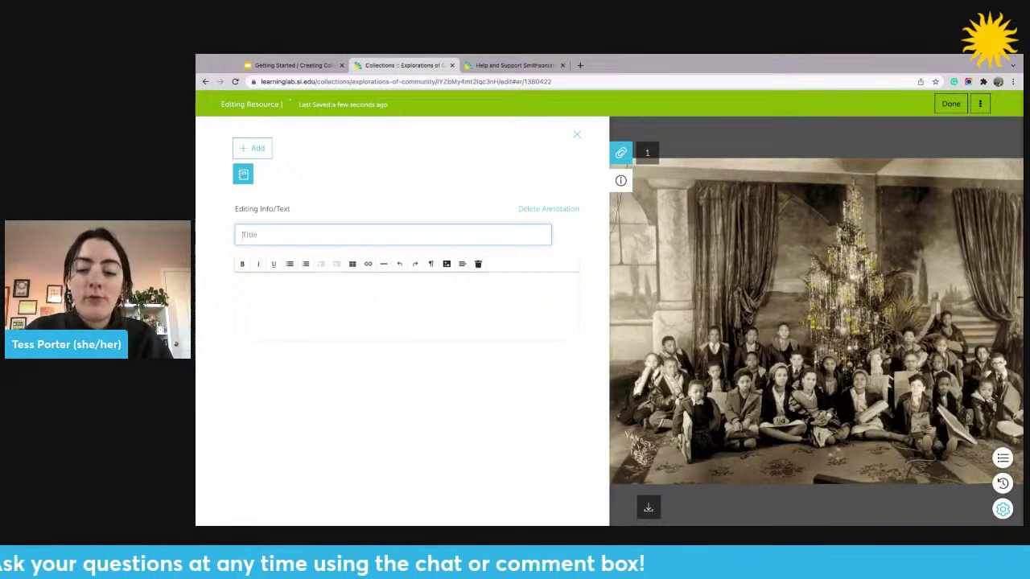
text(Introduction)
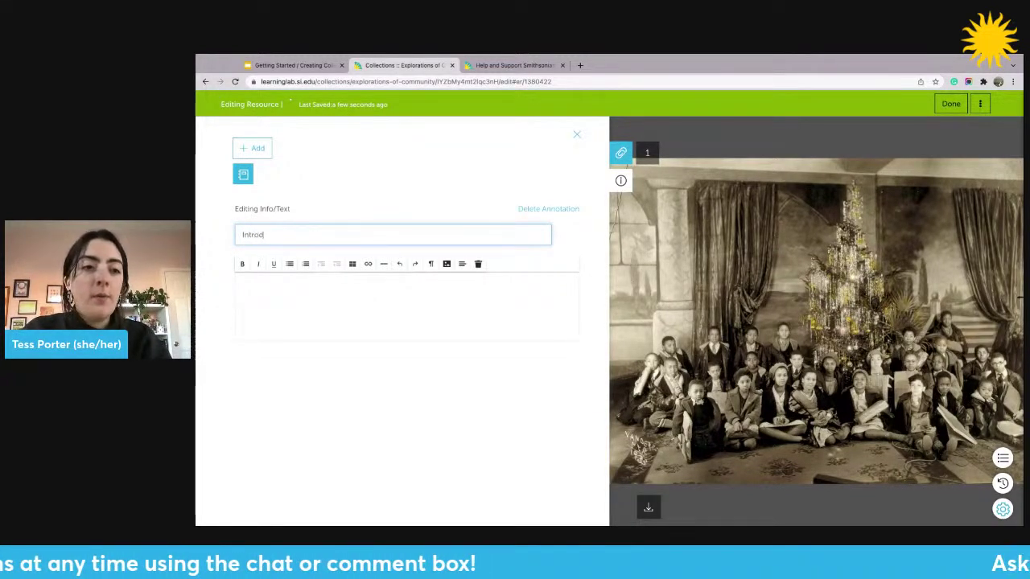
click(241, 280)
text(te)
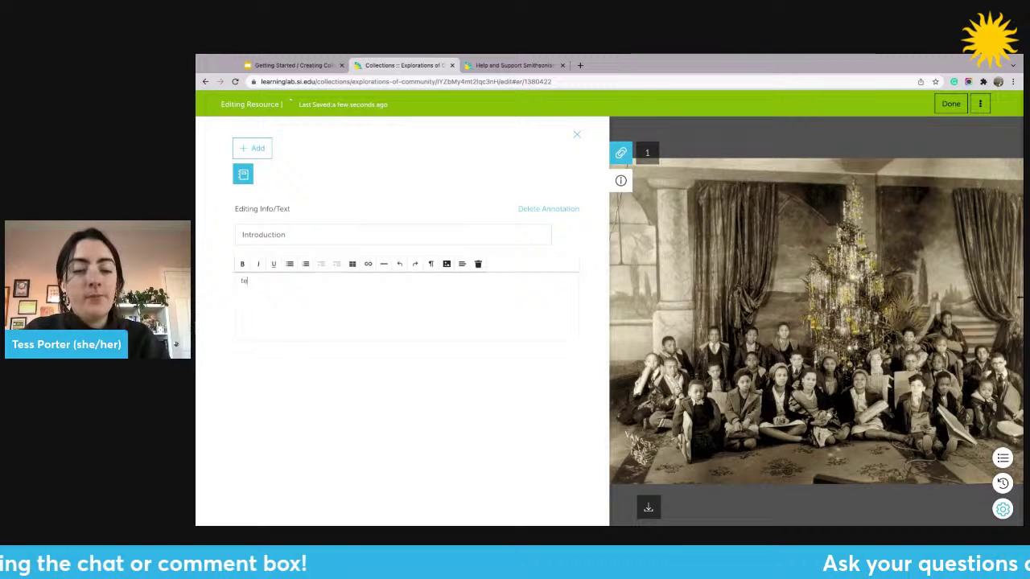
text(xt text text)
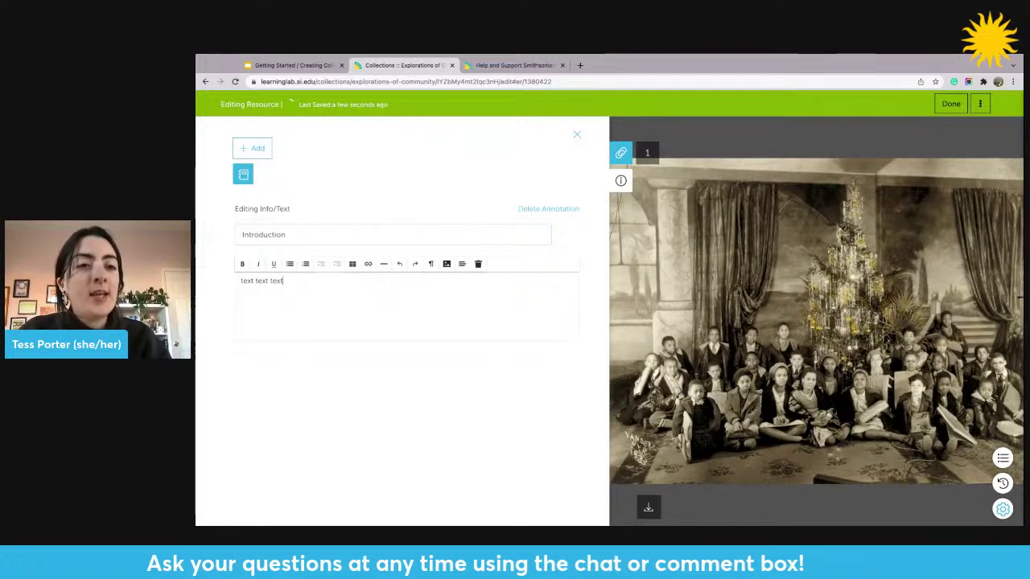
Step: Add quiz questions to the Christmas photograph, starting with a Short Answer question "What do you see?"
click(252, 148)
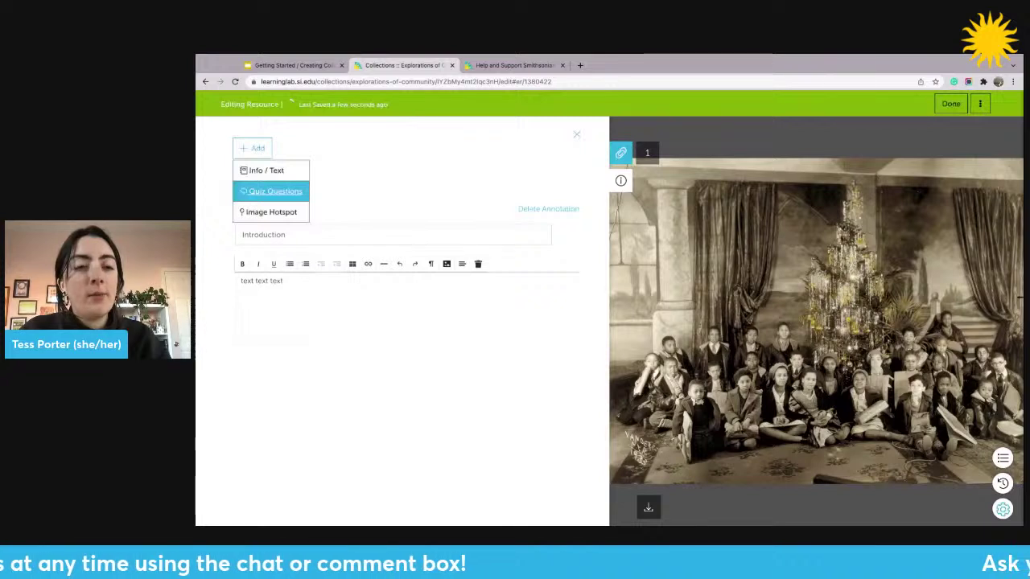
click(274, 191)
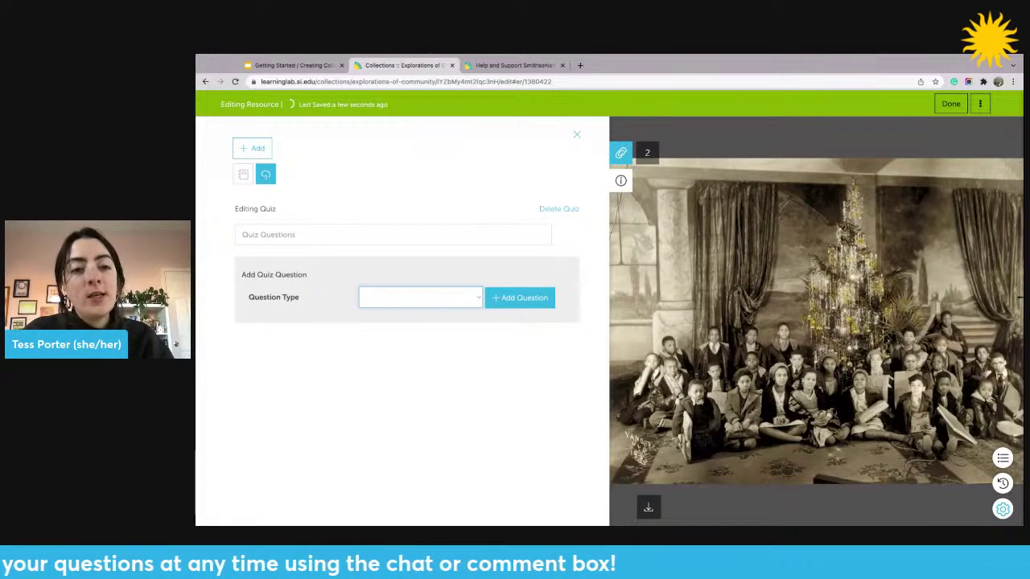
key(Down)
key(Tab)
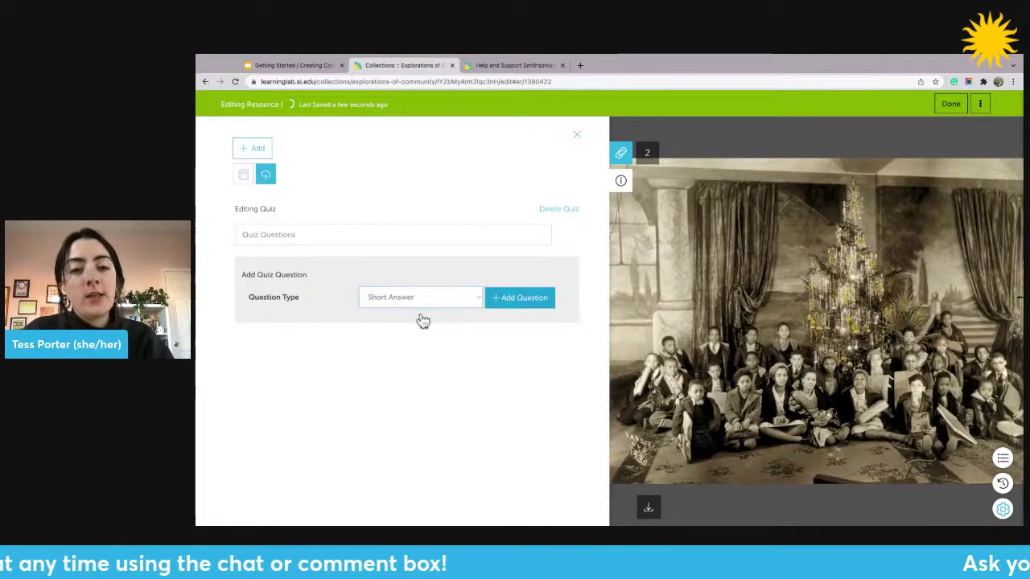
key(Return)
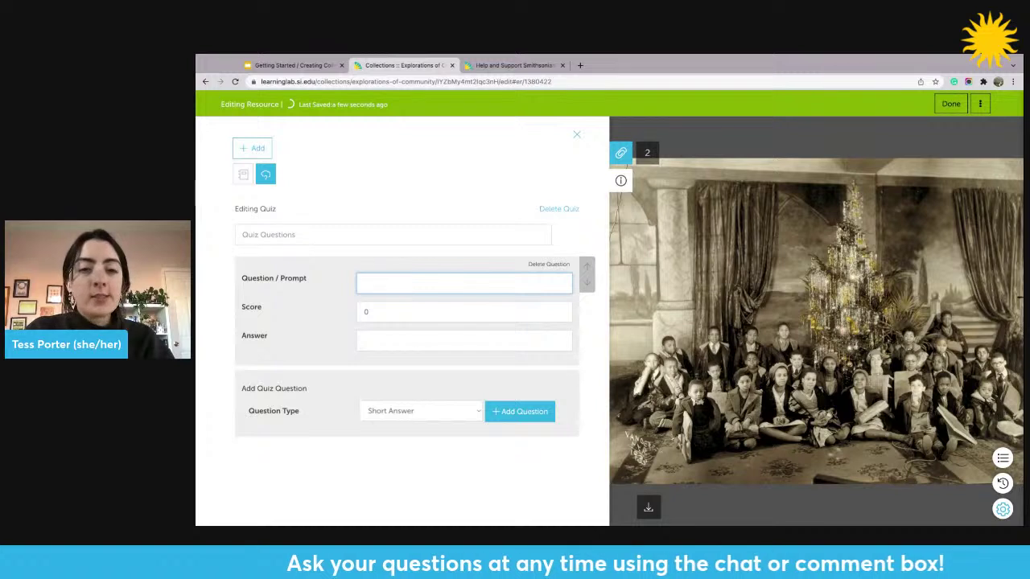
text(t do you see?)
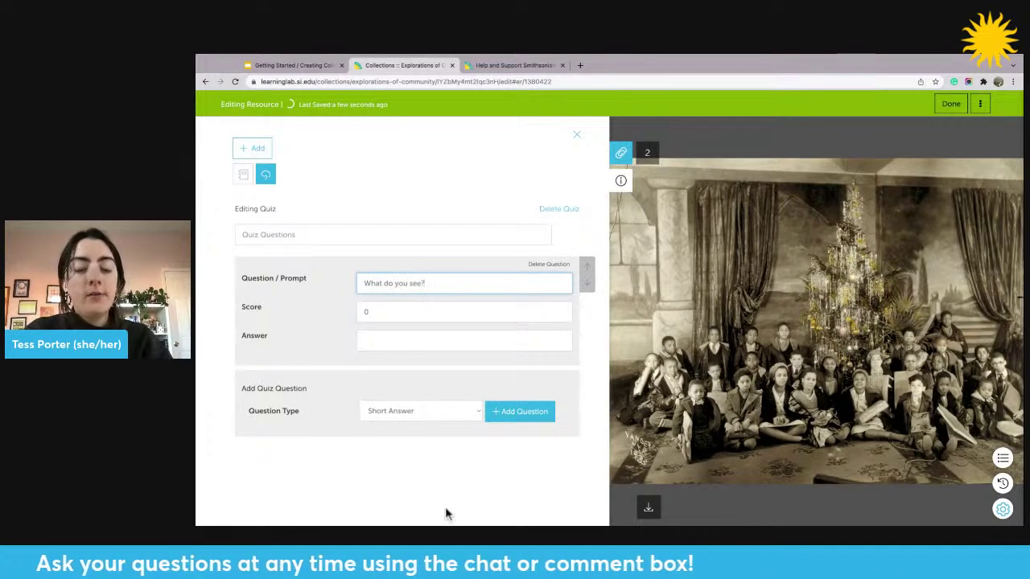
Step: Add two more Short Answer questions to the quiz: "What do you think?" and "What do you wonder?"
click(520, 411)
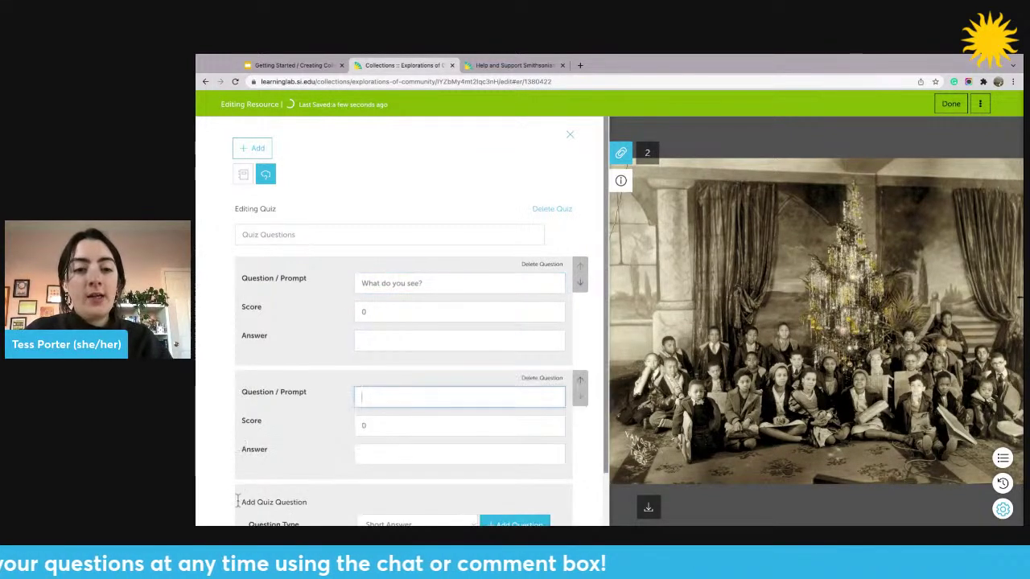
text(What do )
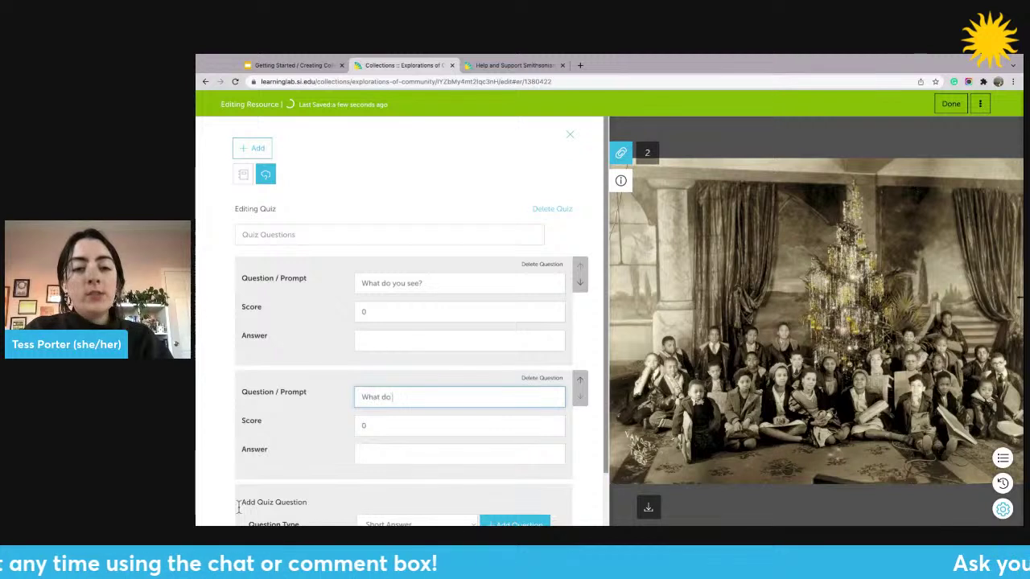
text(you think?)
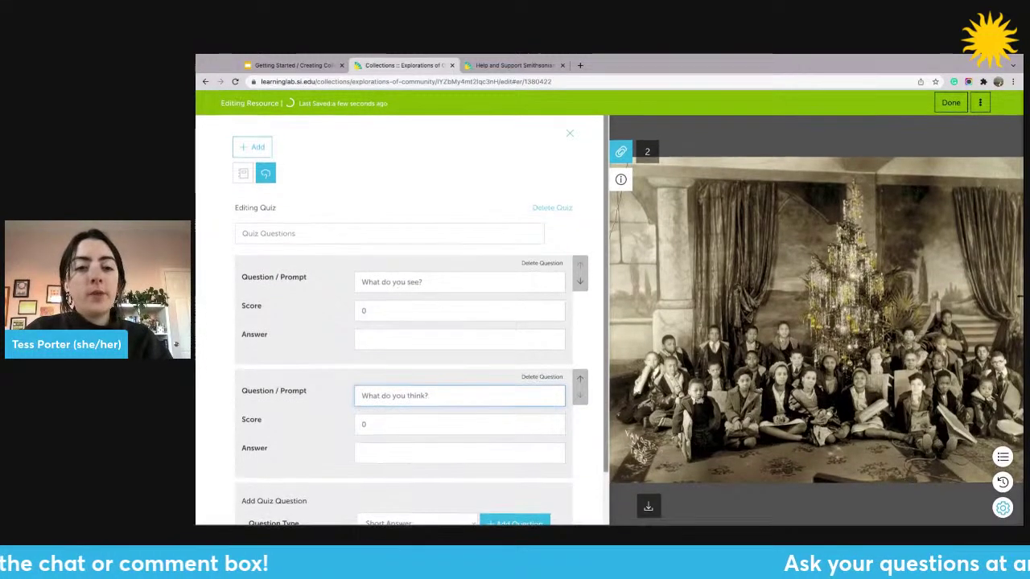
scroll(402, 322, down, 2)
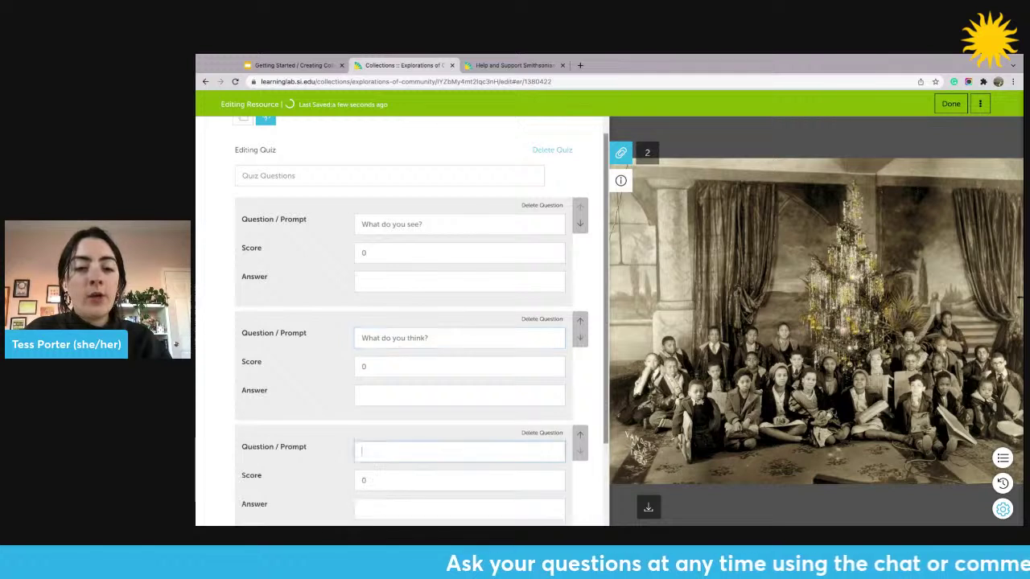
text(What do)
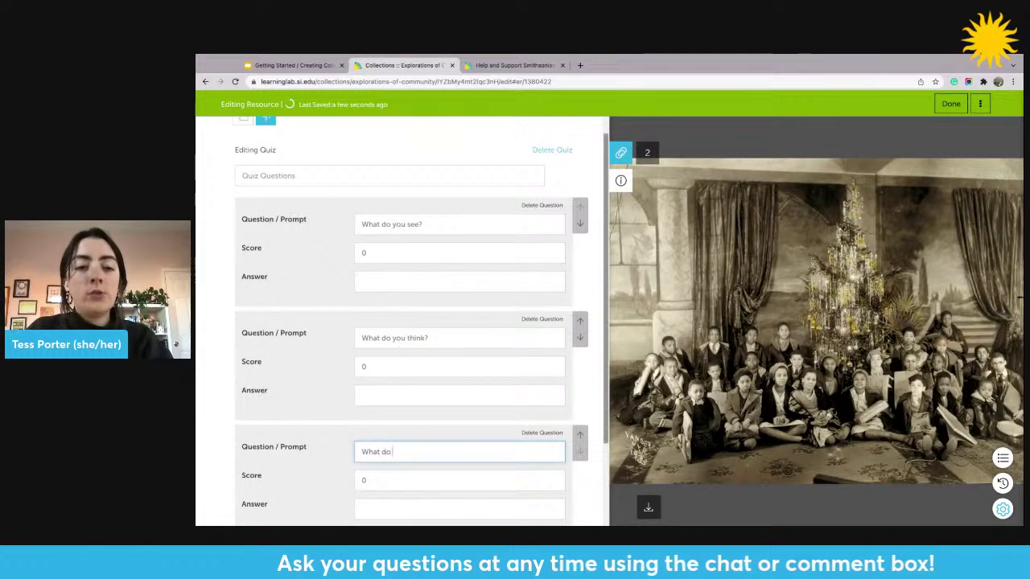
text( you wonder?)
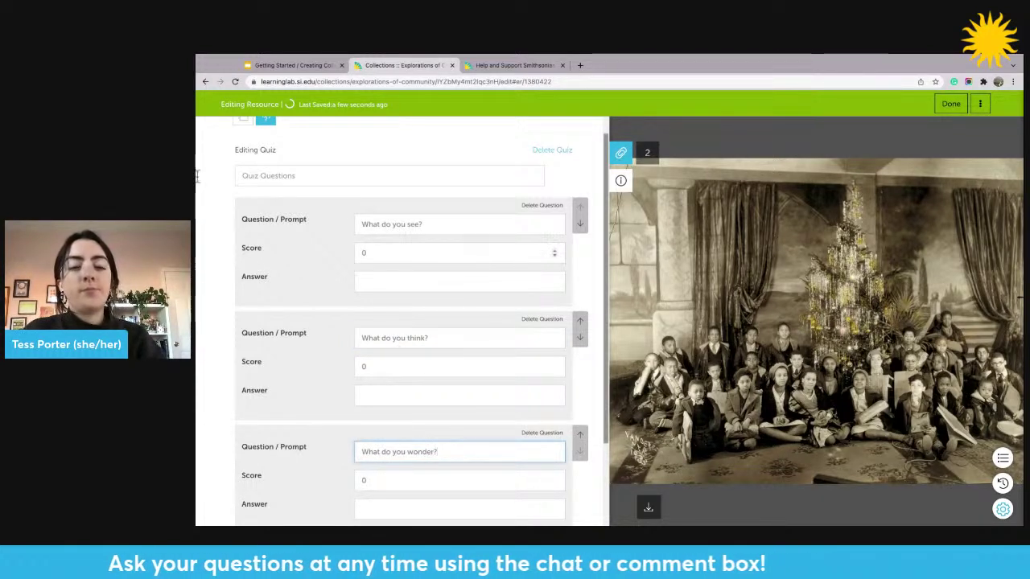
Step: Swap the order of the Introduction text and quiz annotations and swap them back
scroll(402, 321, up, 2)
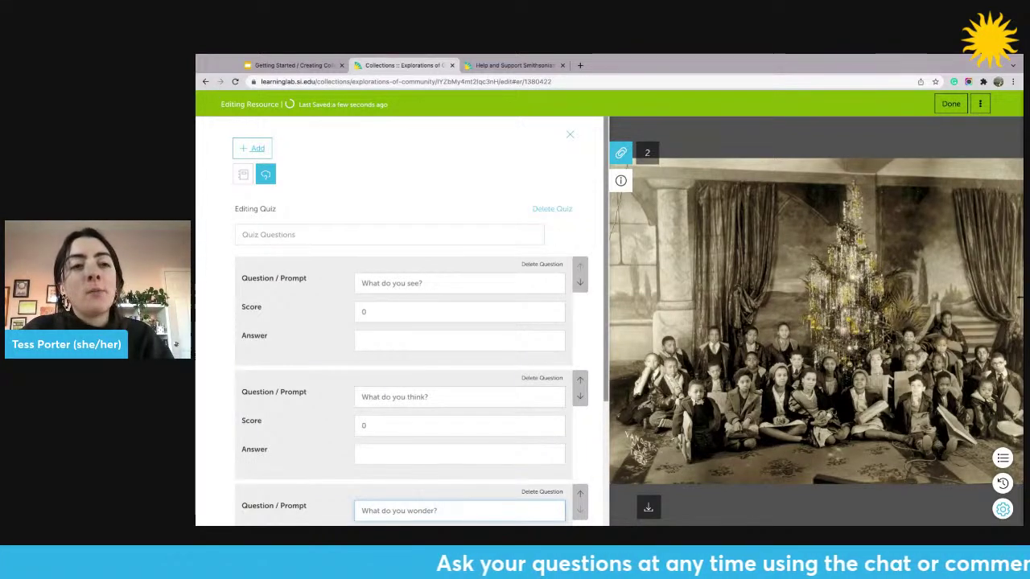
click(242, 173)
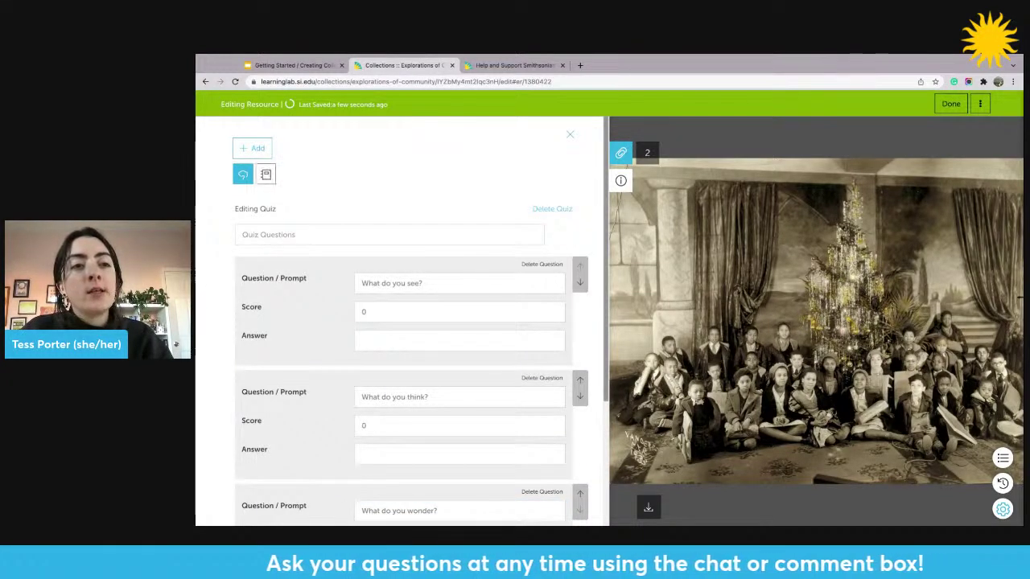
click(243, 174)
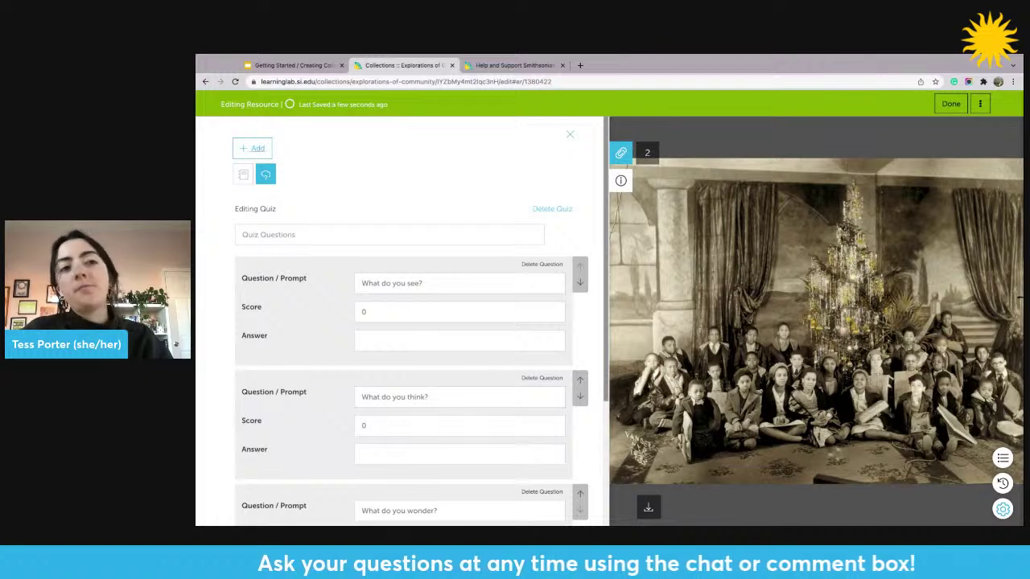
Step: Add an image hotspot annotation and size its box over the group of children on the left side of the photograph
click(256, 148)
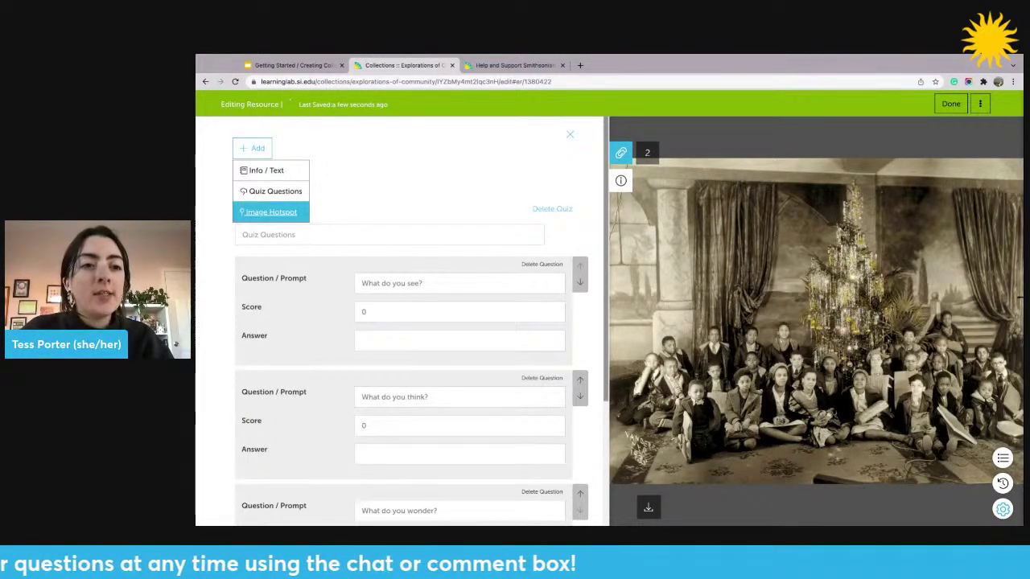
click(272, 211)
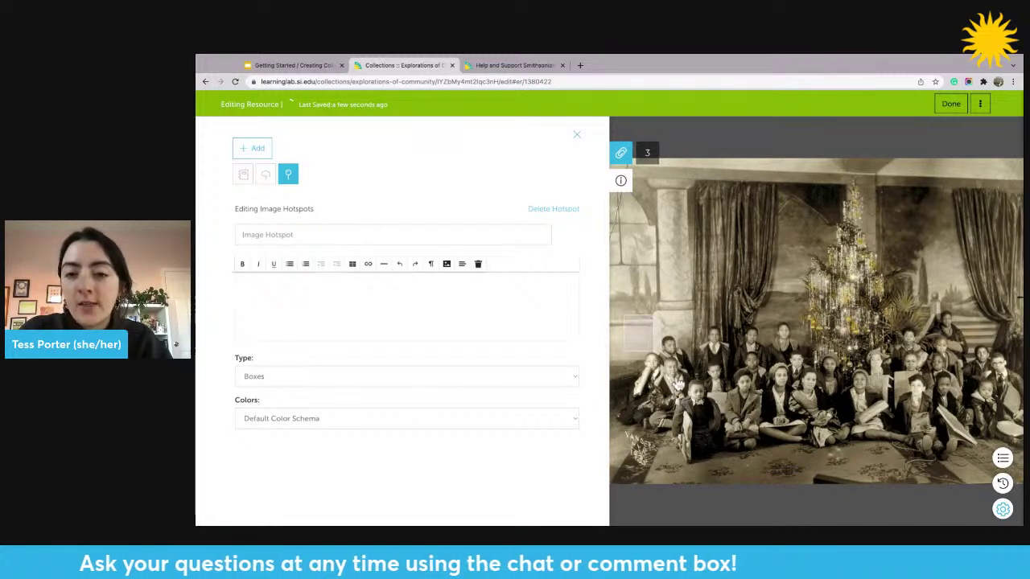
click(714, 414)
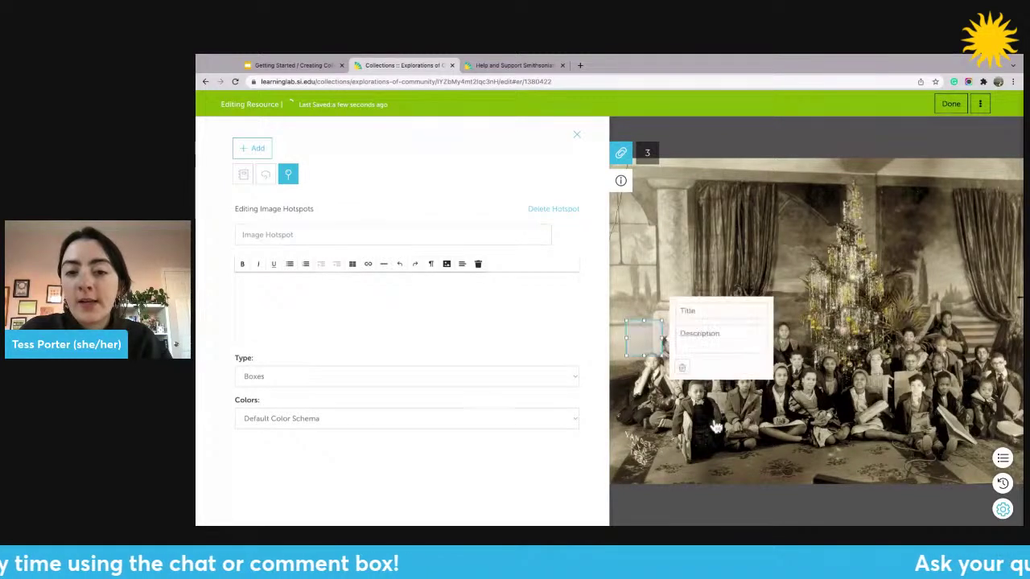
drag(714, 419, 989, 426)
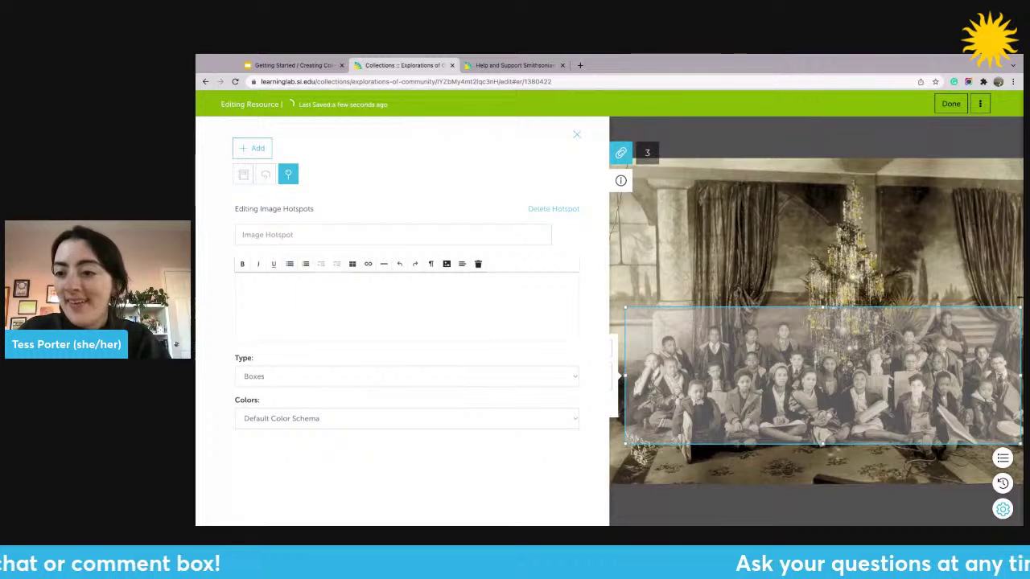
drag(1020, 375, 789, 376)
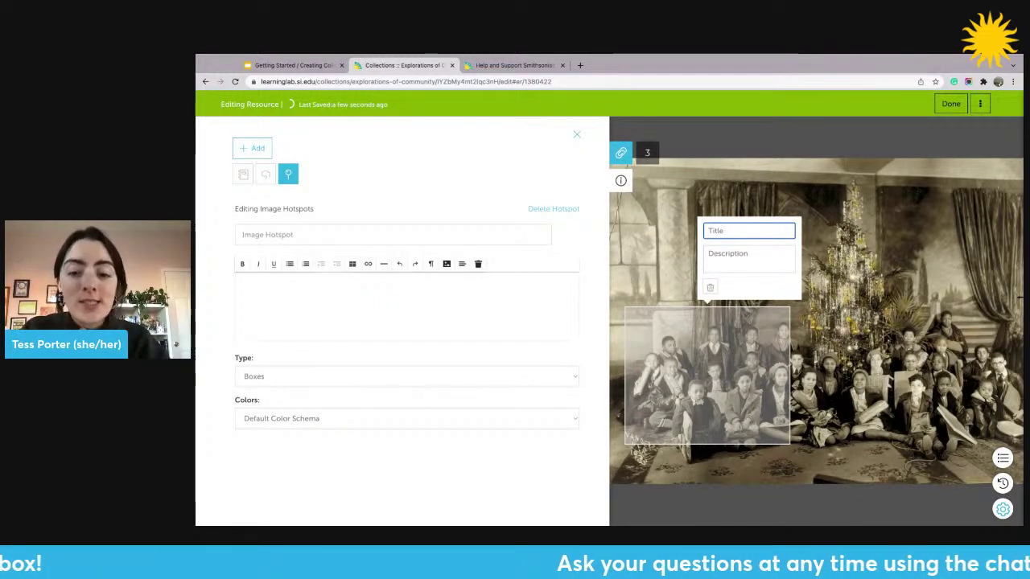
Step: Title the children's hotspot "Question" and give it the description "Text"
text(Que)
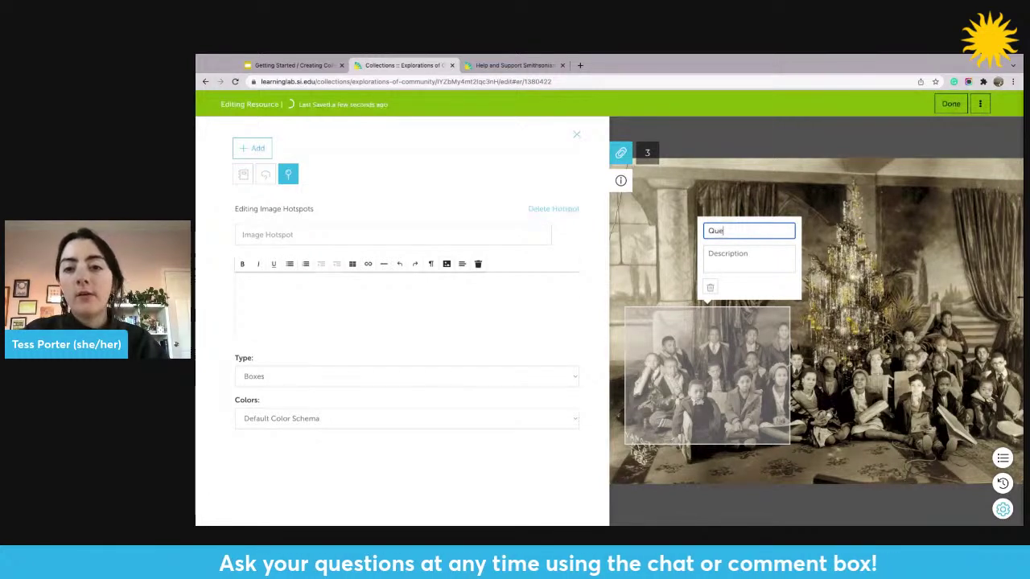
text(stion)
key(Tab)
text(Text)
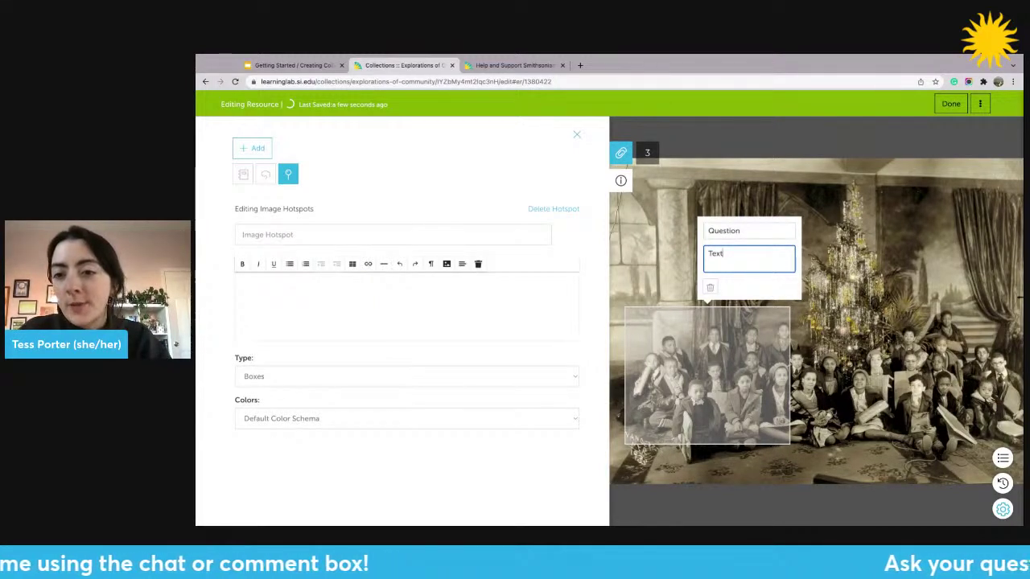
Step: Create a second hotspot box and fit it around the Christmas tree in the photograph
click(1011, 154)
click(808, 218)
drag(808, 217, 921, 362)
drag(863, 266, 851, 265)
Step: Title the image hotspot annotation "Look Closely" and enter "Text text text" as its body text
click(273, 234)
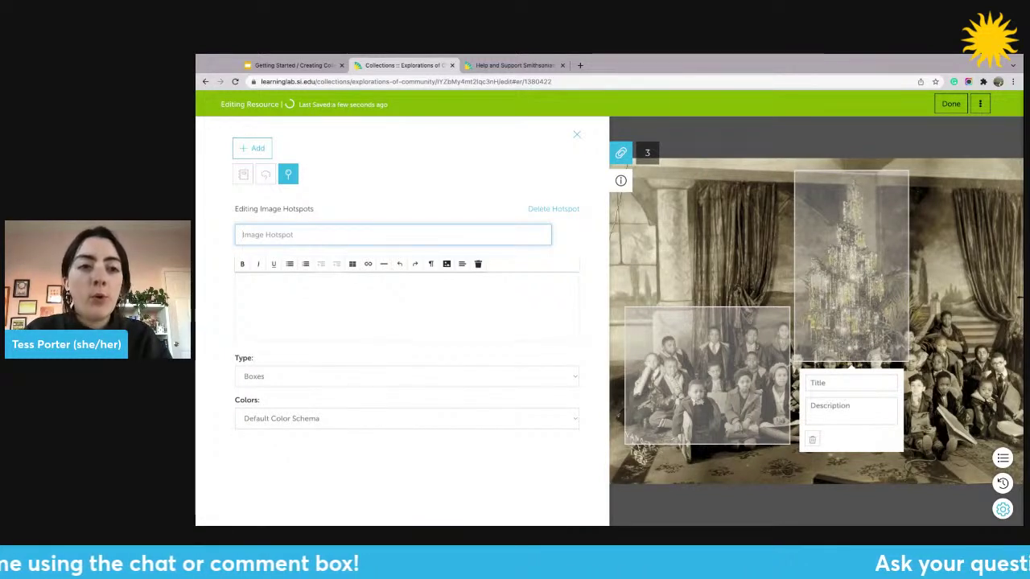
text(Look Closely)
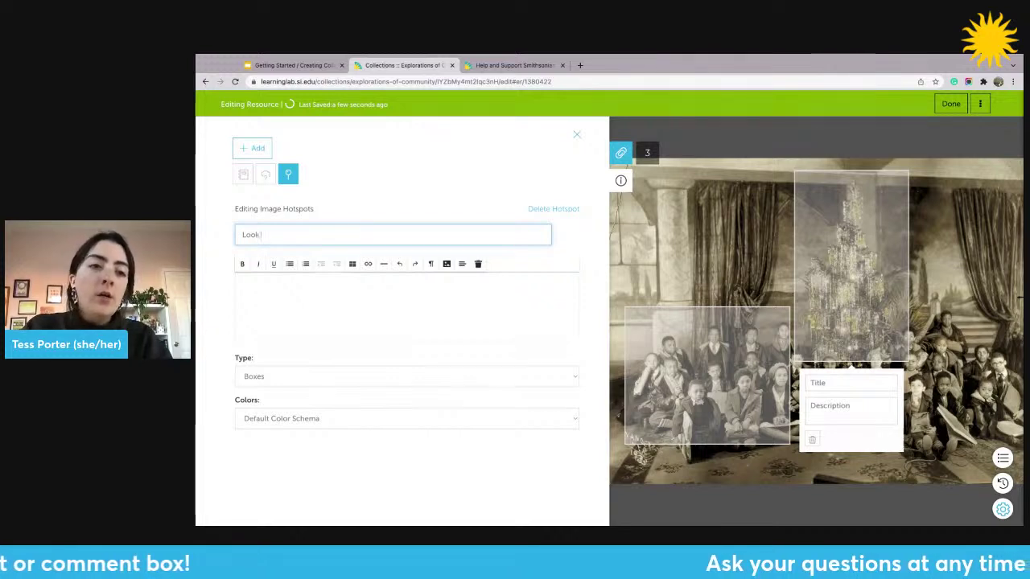
click(243, 280)
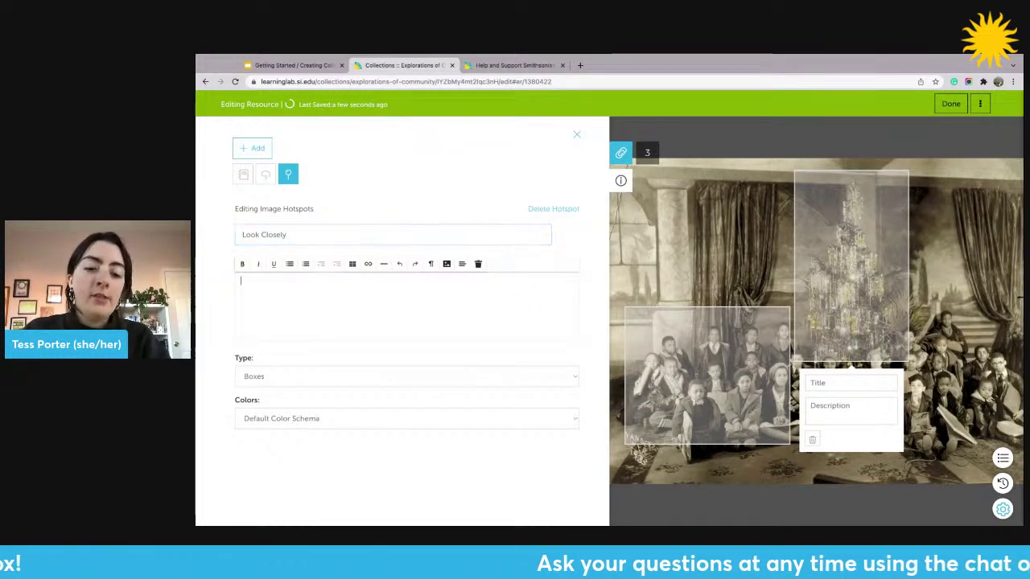
text(Text text text)
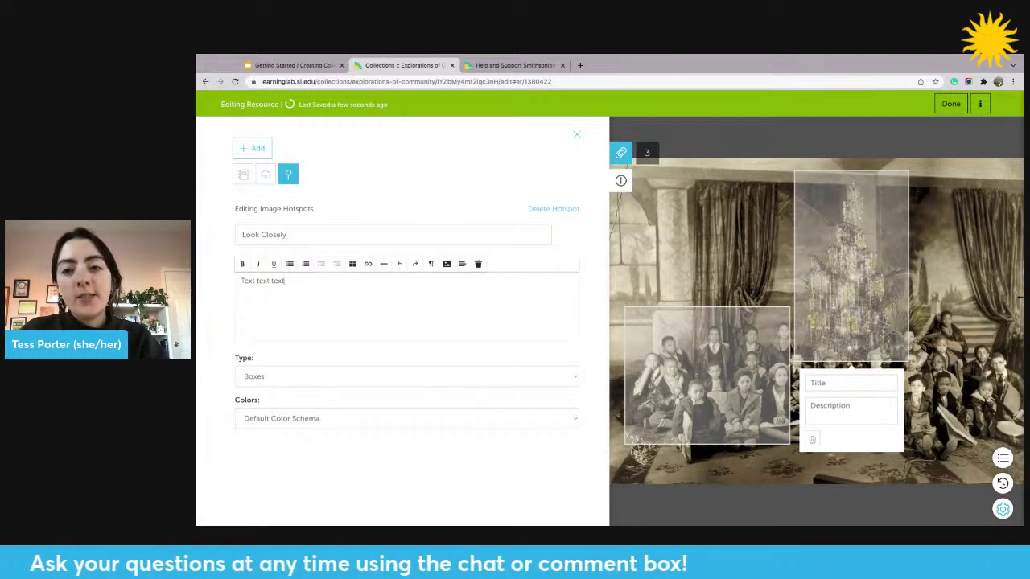
Step: Set the image hotspots' type to Highlights and save the collection
click(406, 376)
key(Down)
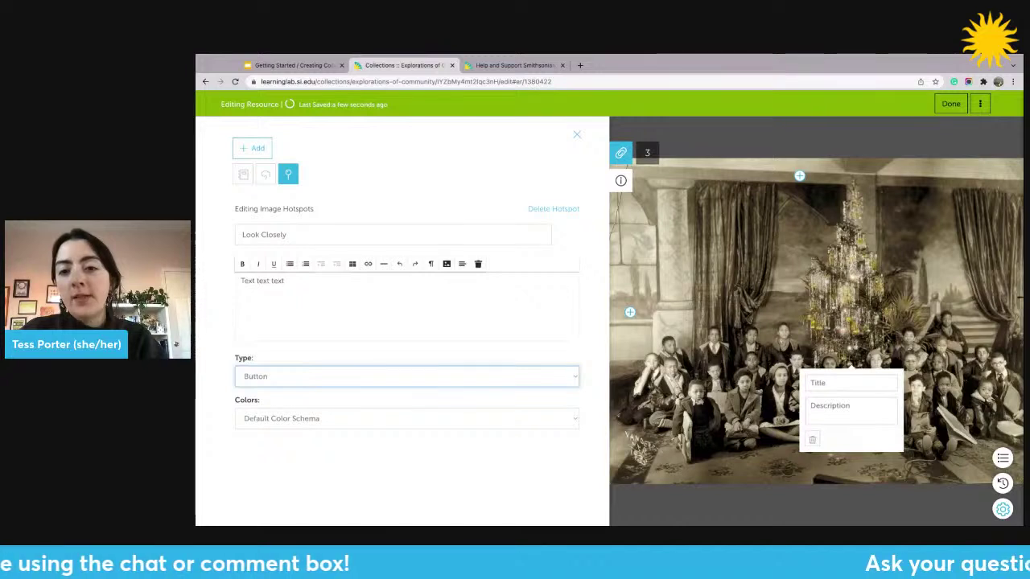
key(Down)
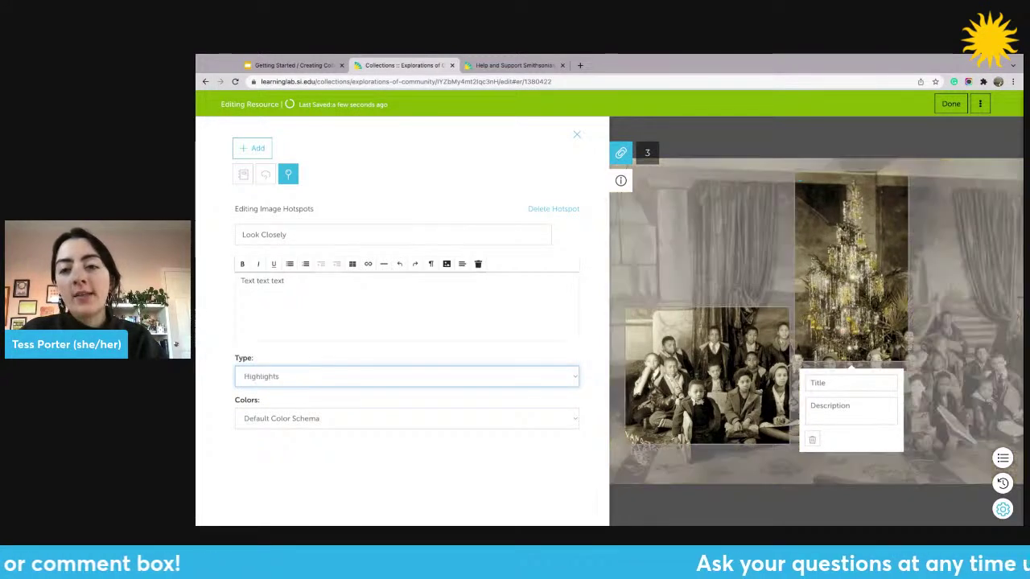
click(406, 418)
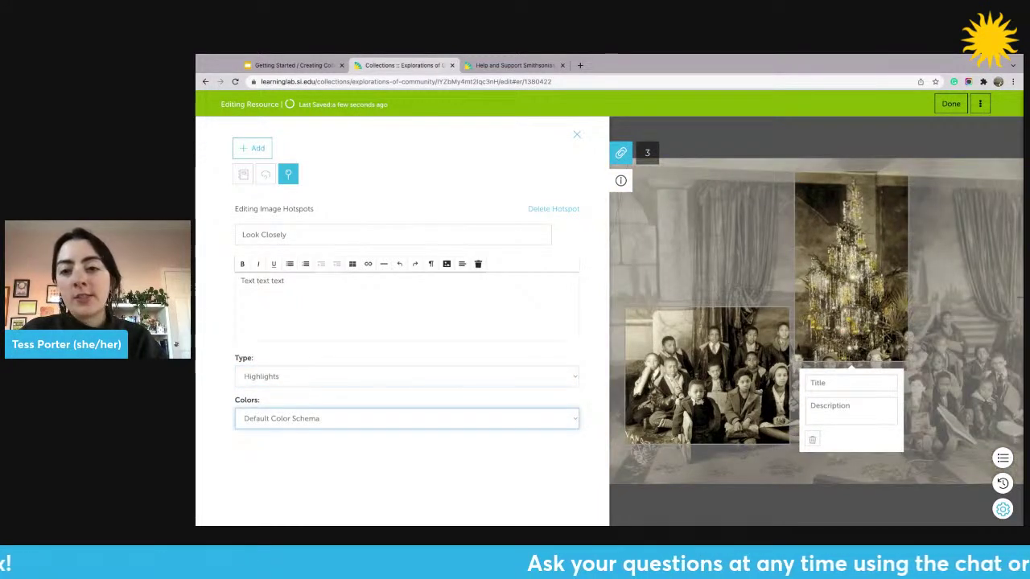
key(Down)
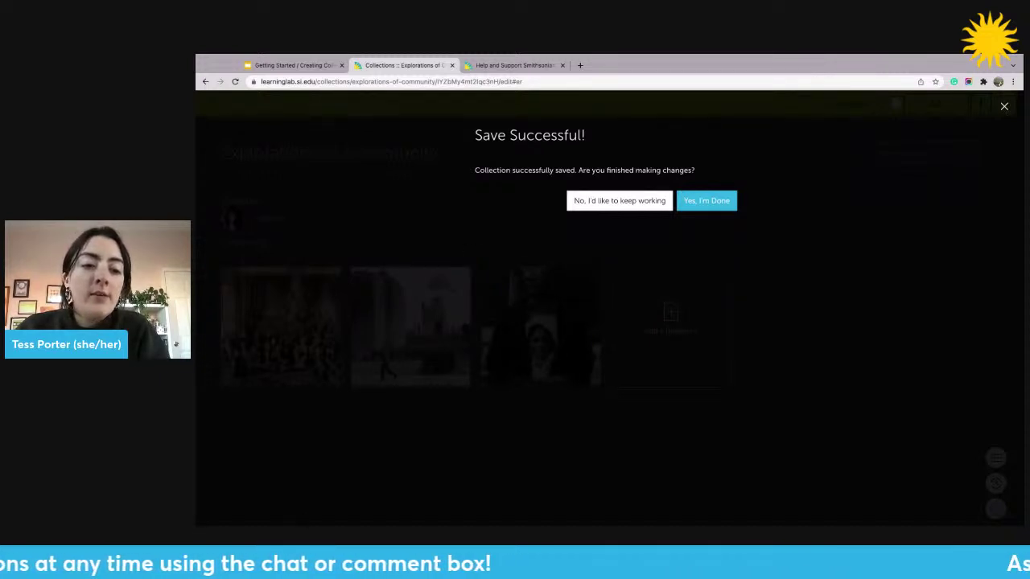
key(Return)
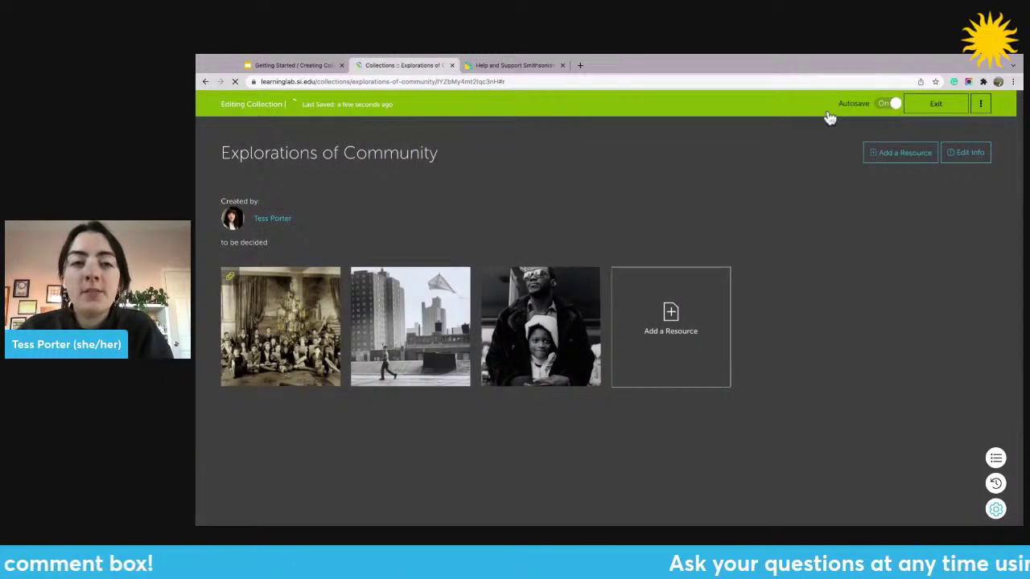
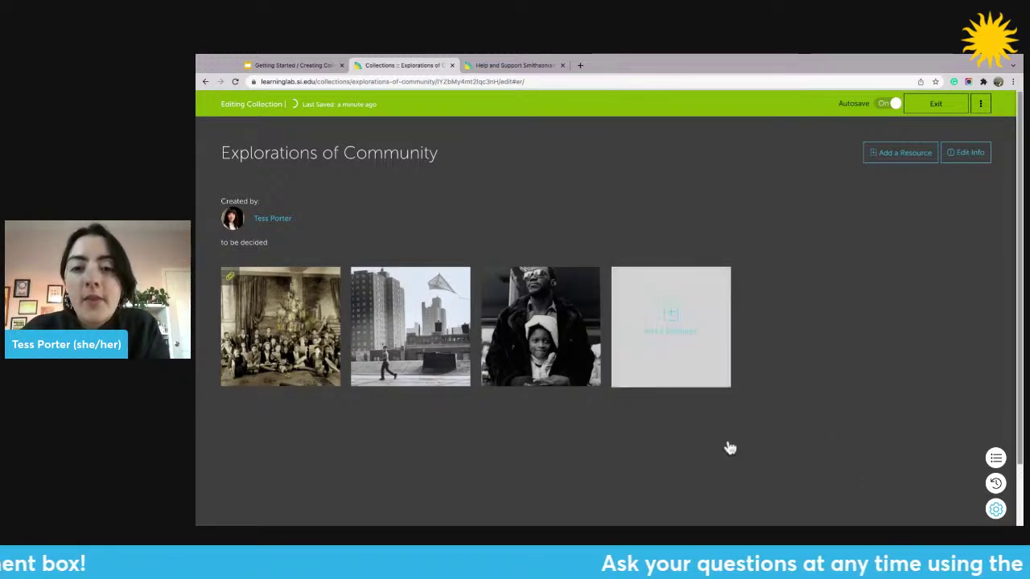
Step: Start uploading a new resource to the collection and choose to contribute a website / URL instead of a file
click(733, 391)
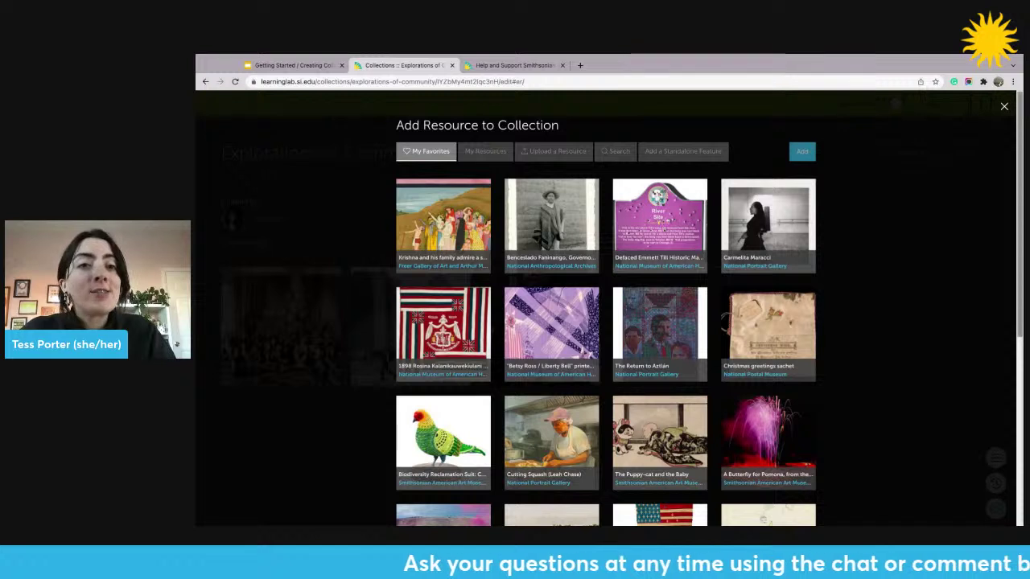
click(557, 151)
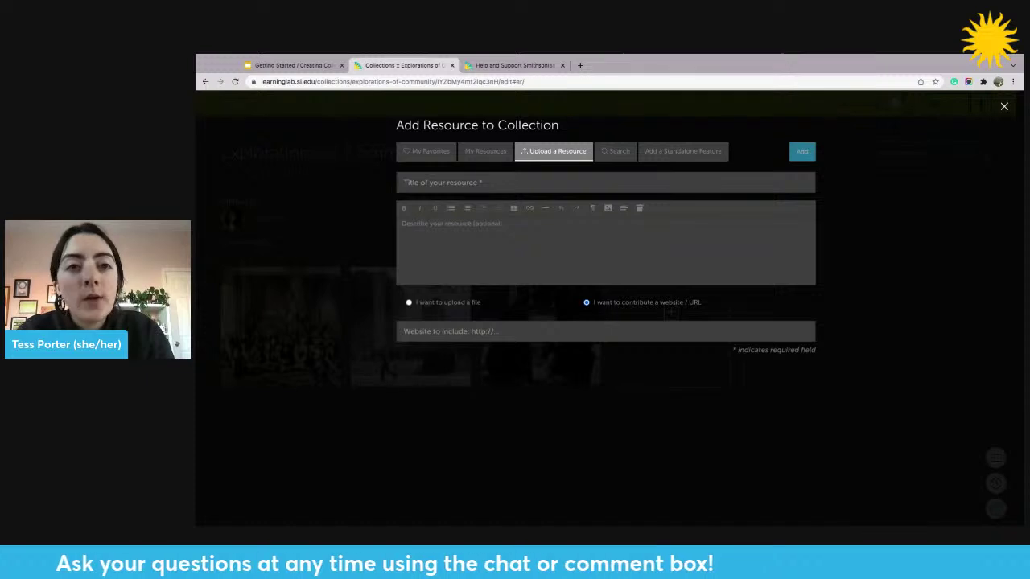
key(Left)
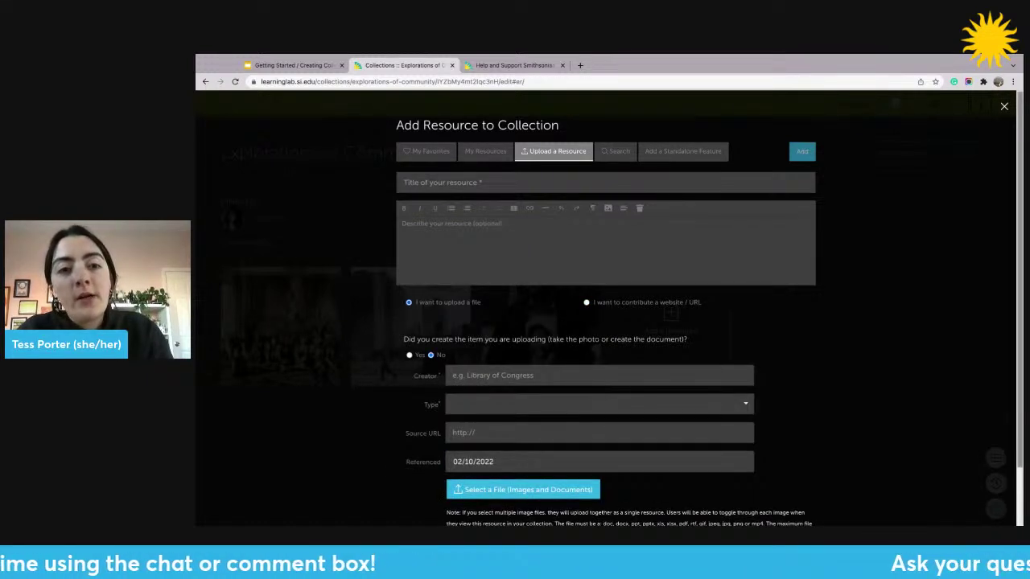
click(652, 306)
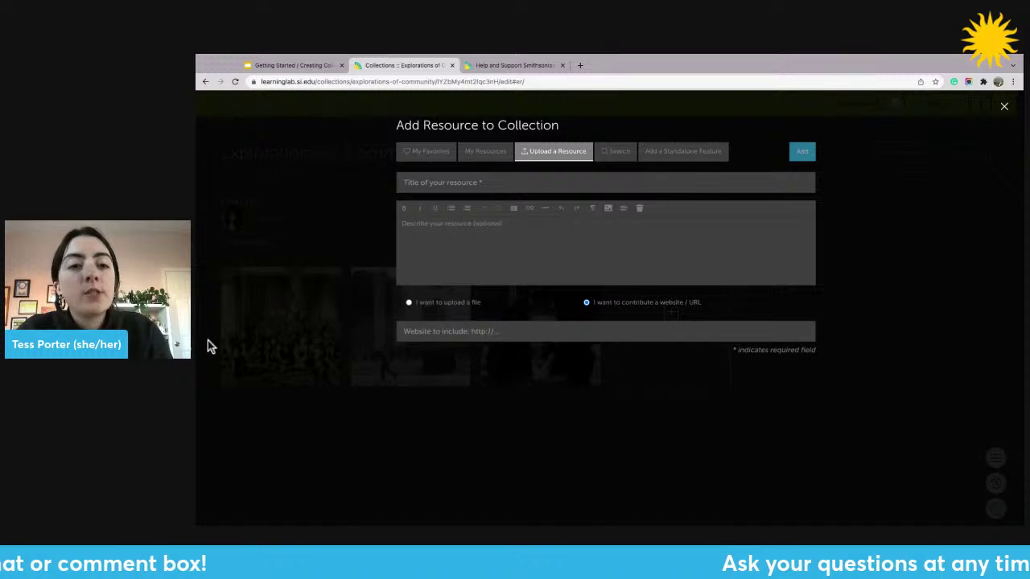
key(Up)
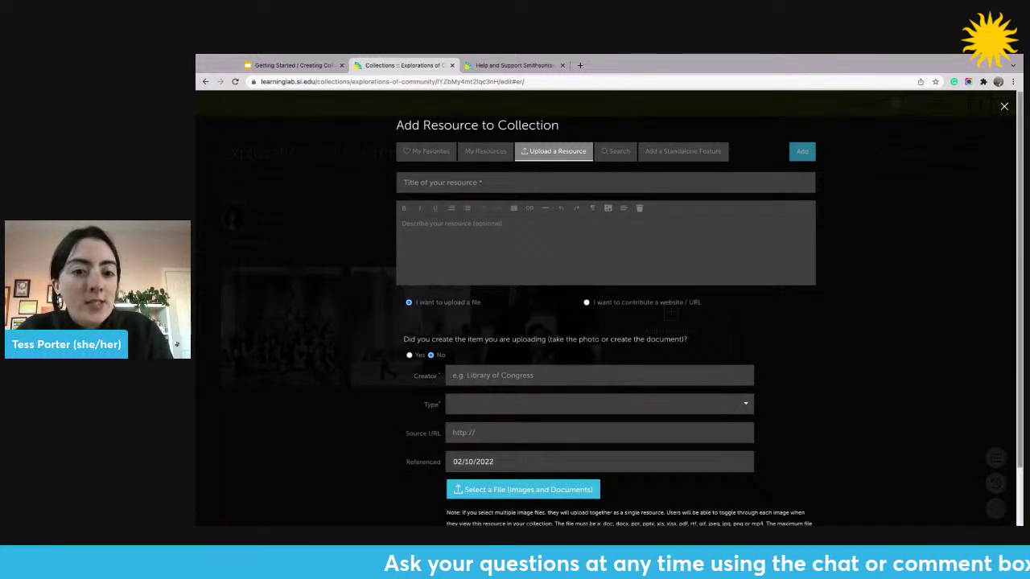
scroll(606, 322, down, 1)
scroll(605, 306, down, 1)
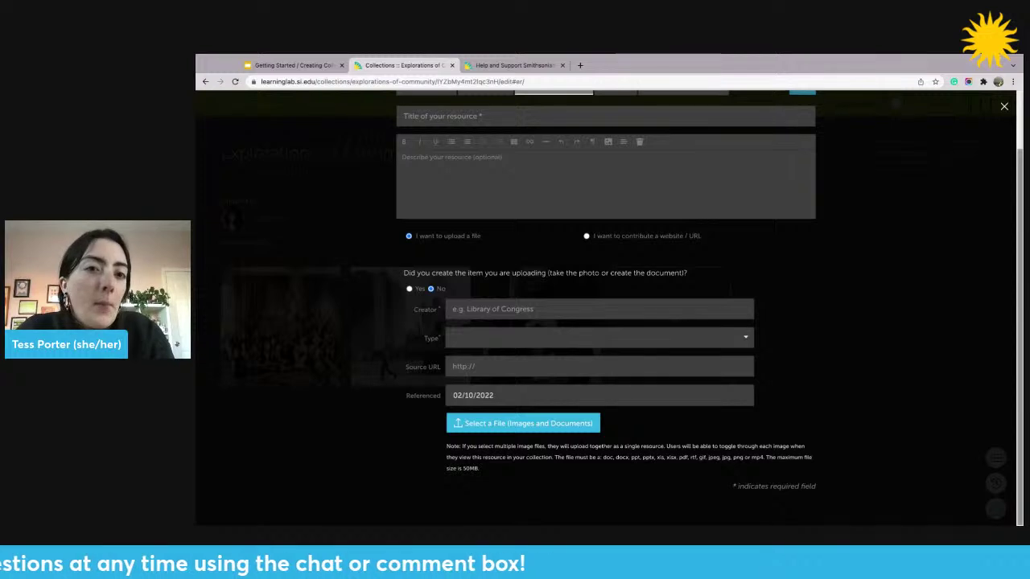
scroll(338, 448, up, 2)
click(682, 300)
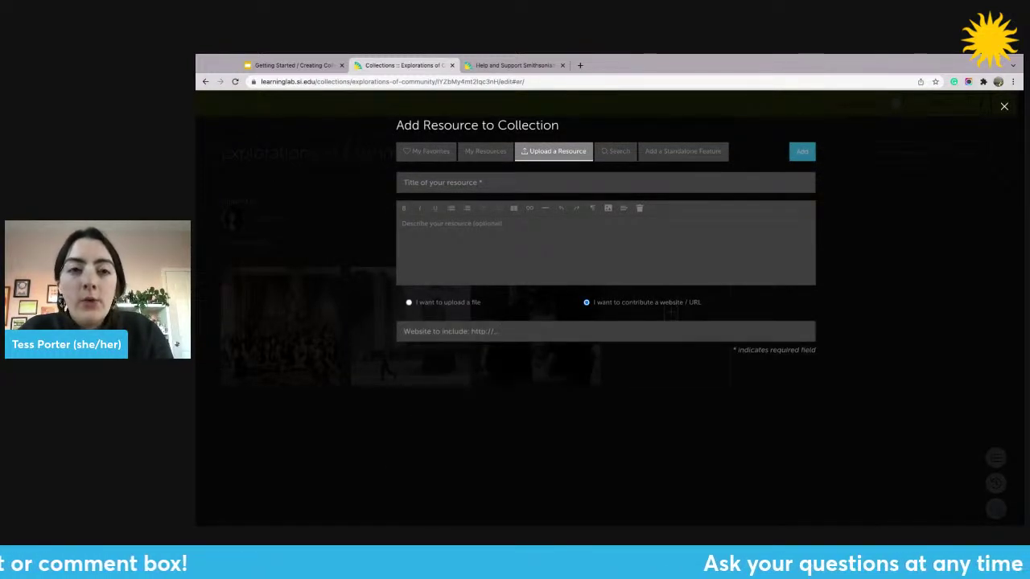
text(Libr)
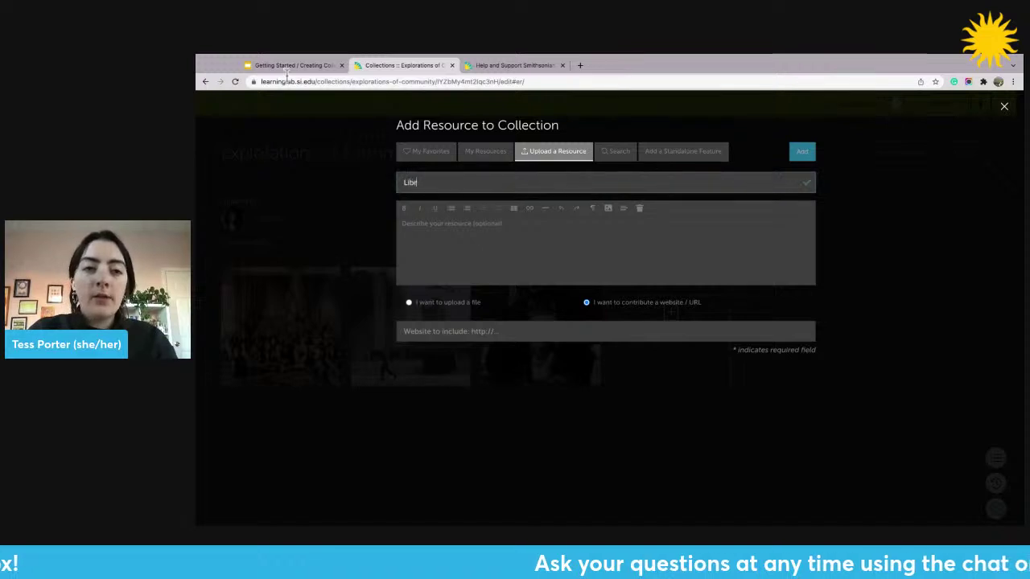
text(ary of Congress)
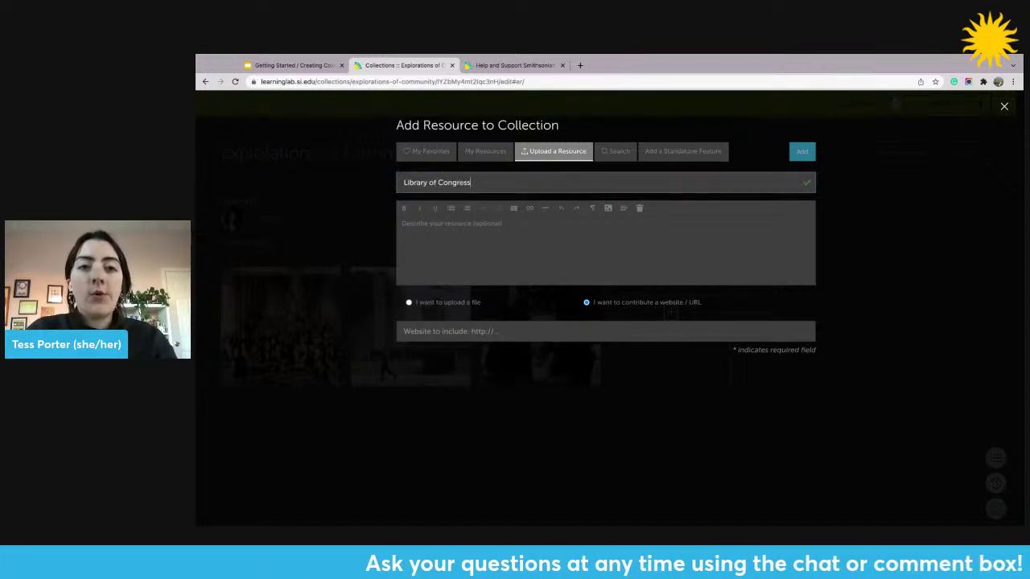
key(Tab)
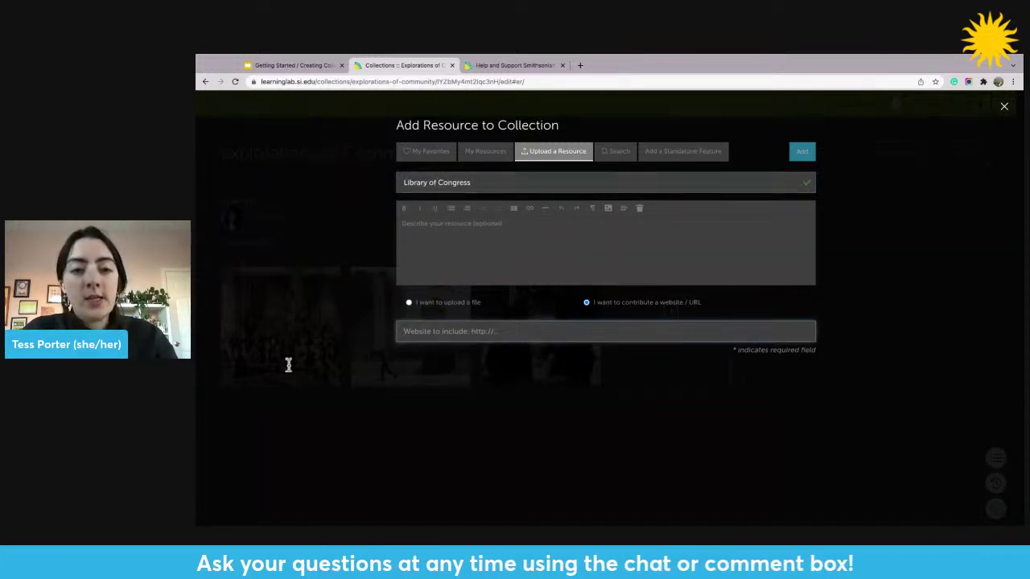
text(https)
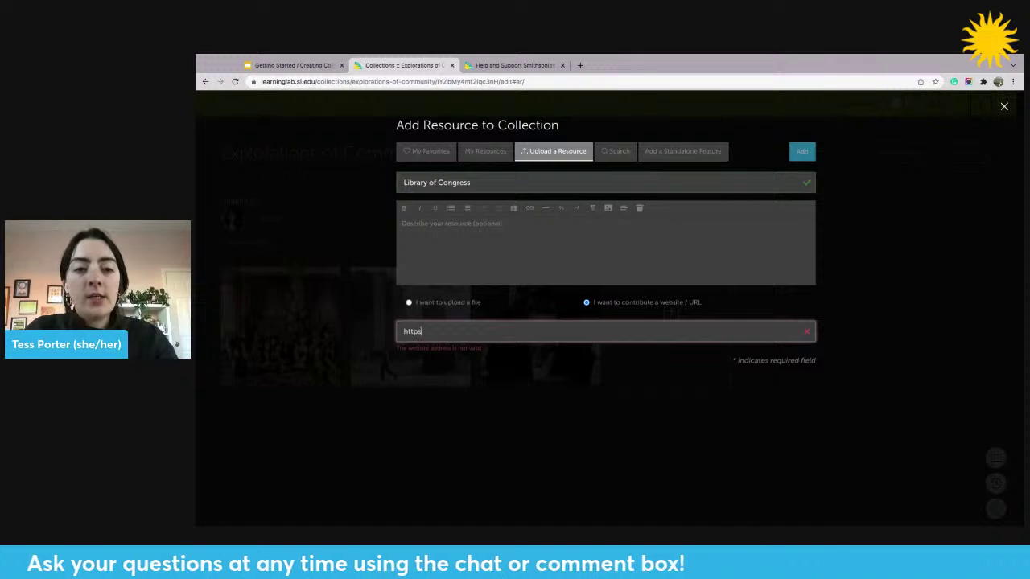
text(://loc.gov)
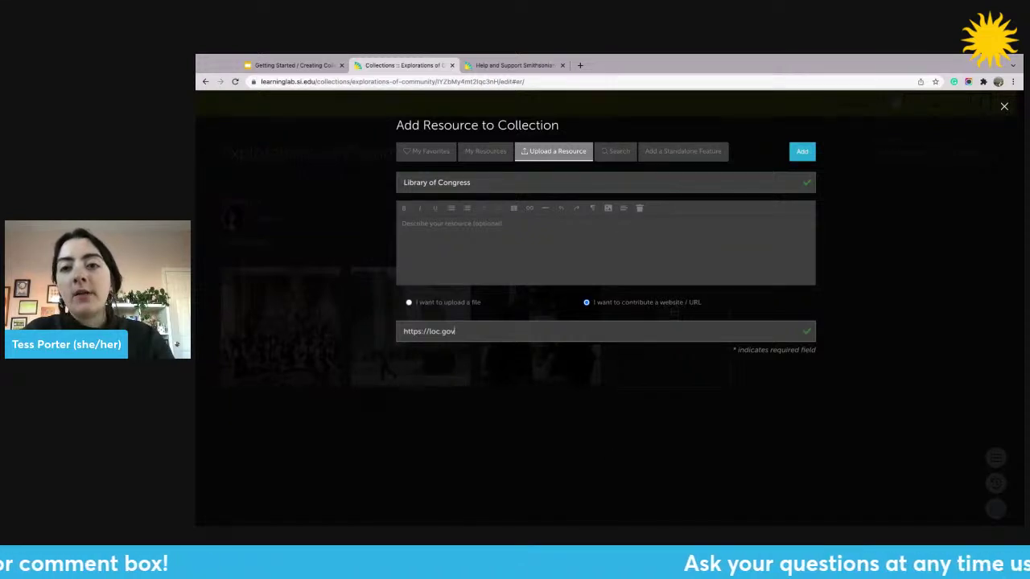
key(Return)
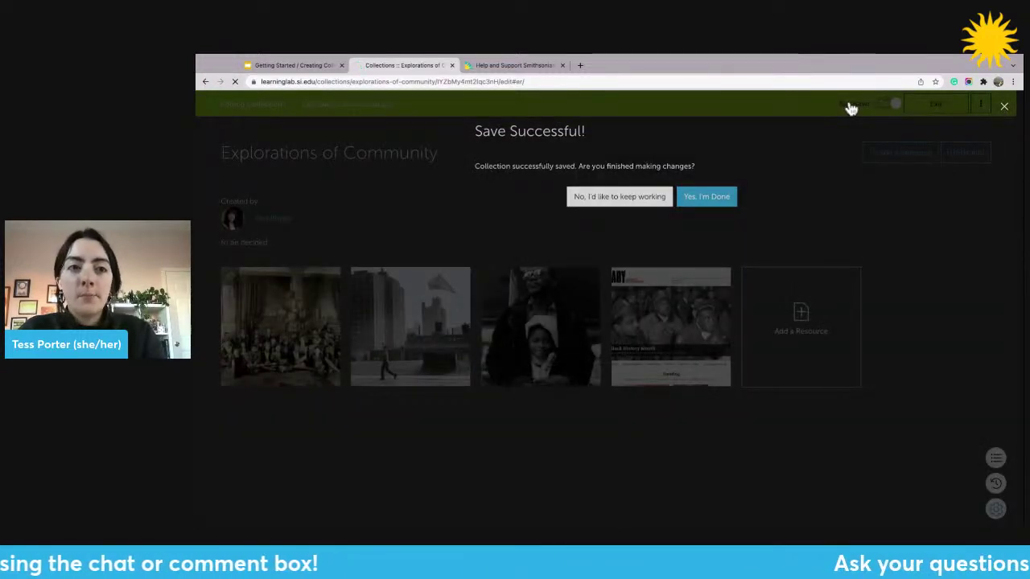
key(Return)
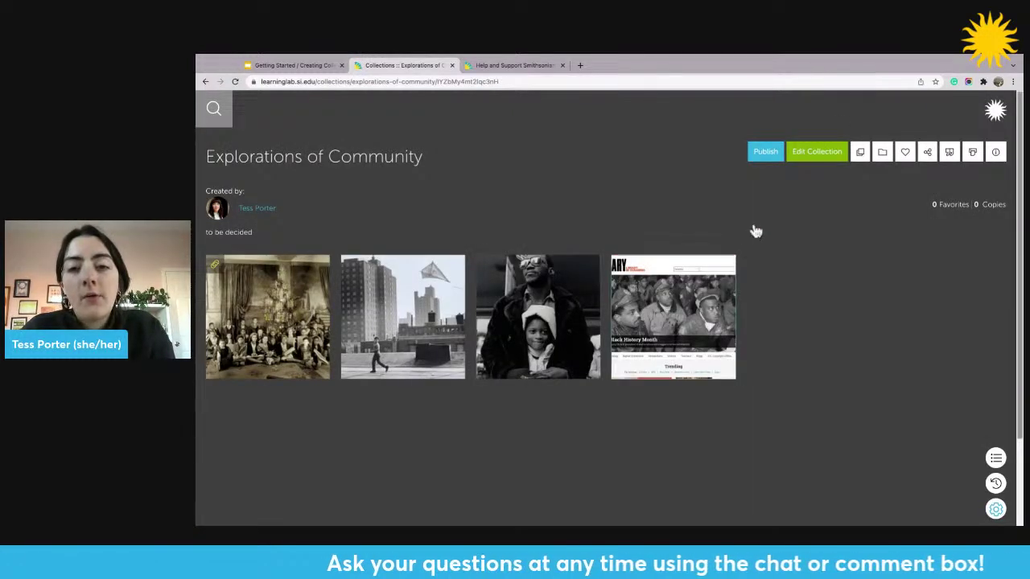
Step: Open the Library of Congress resource in the collection and proceed to its external website
click(714, 326)
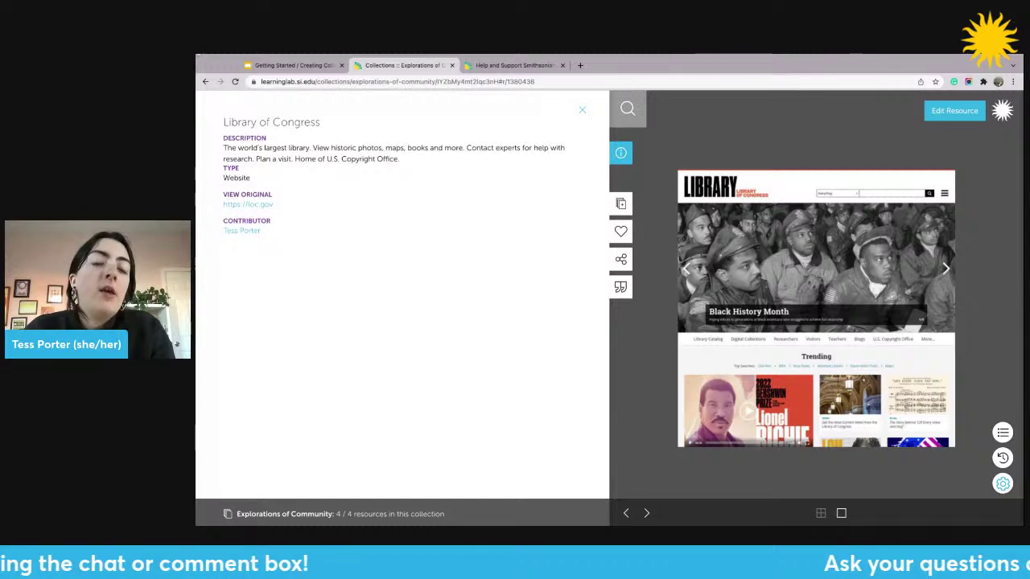
mouse_move(792, 179)
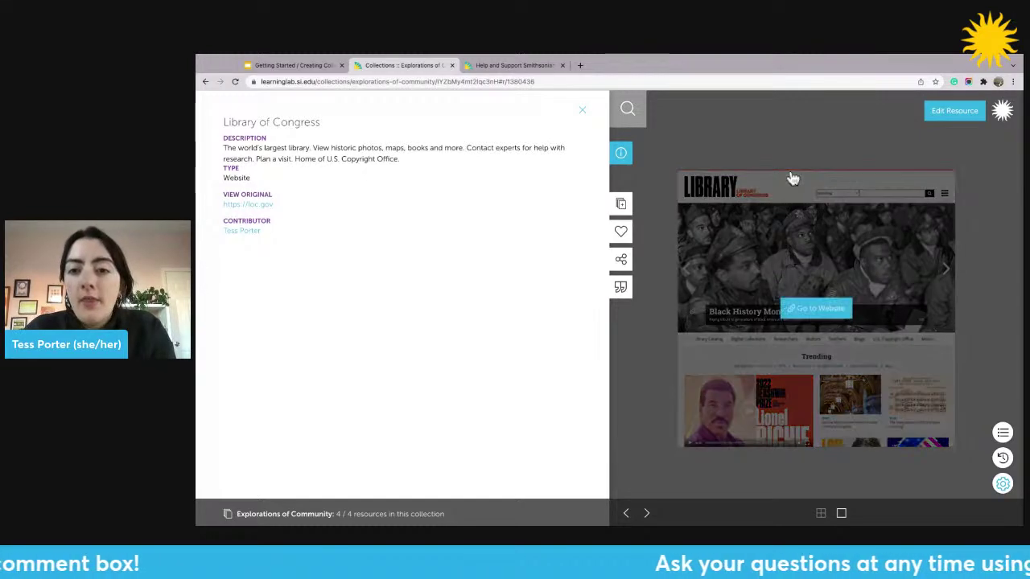
click(985, 333)
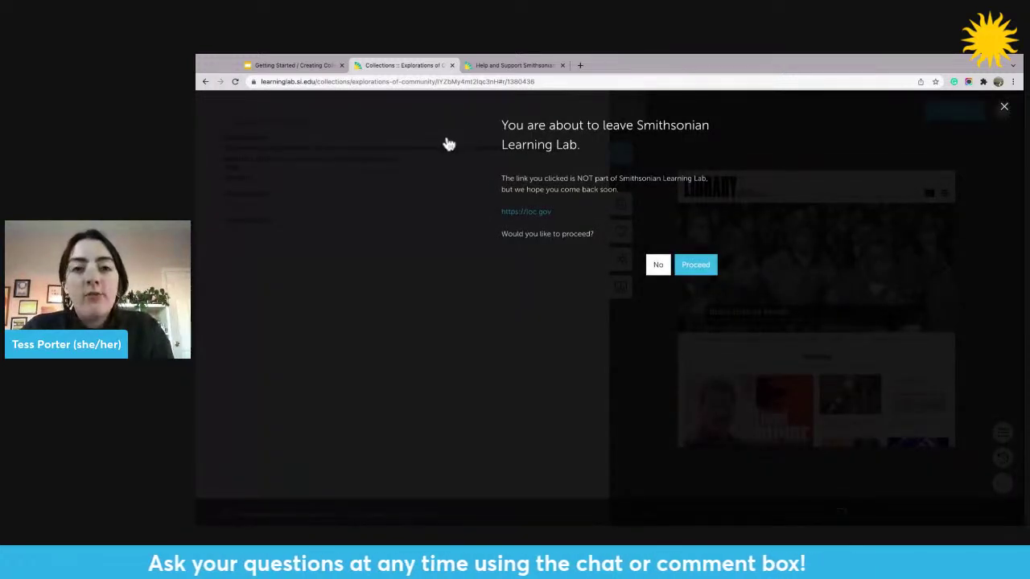
key(Return)
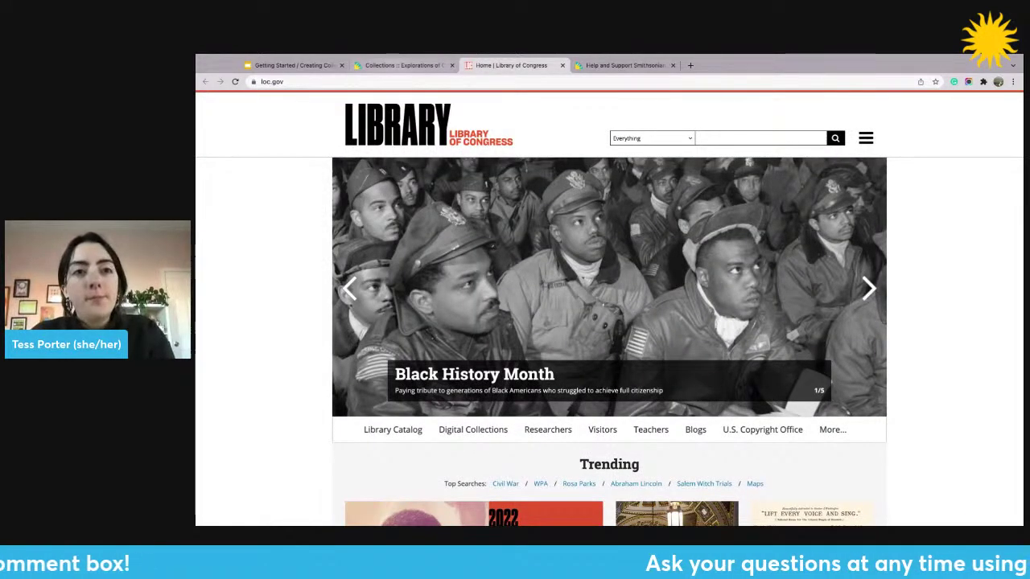
Step: Return to the Learning Lab, dismiss the leaving-site notice and go back to the collection overview
click(402, 65)
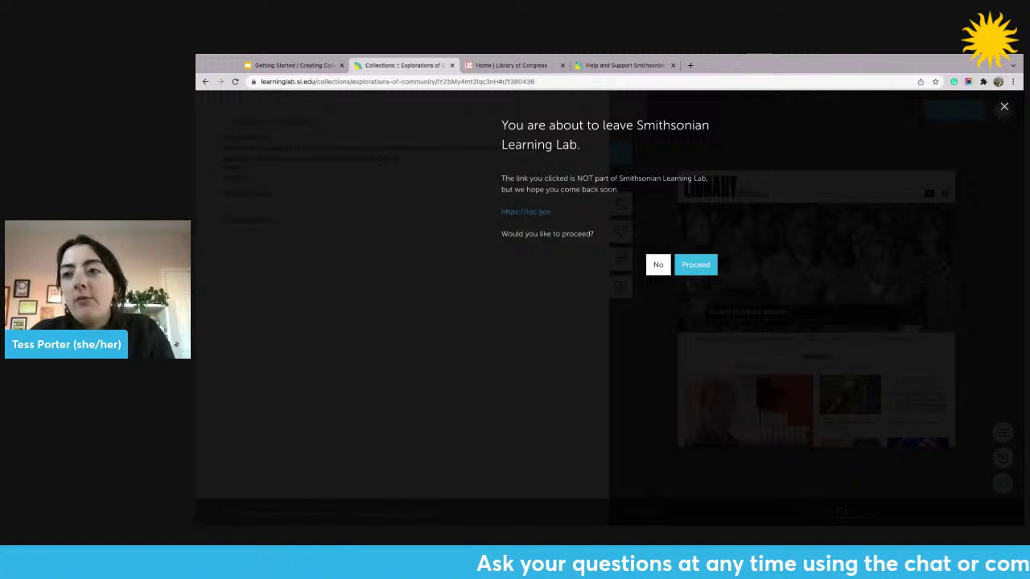
click(713, 95)
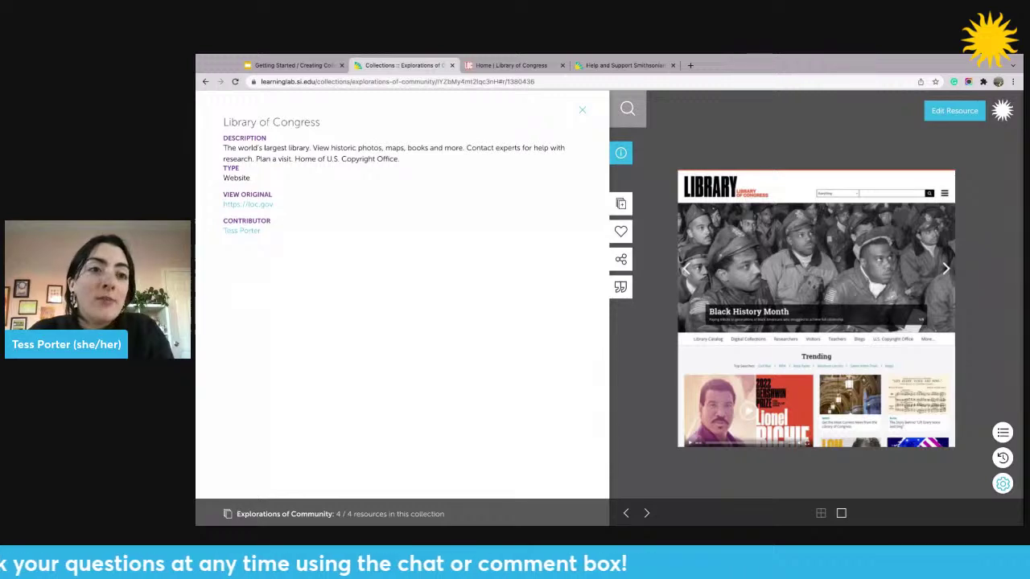
click(821, 513)
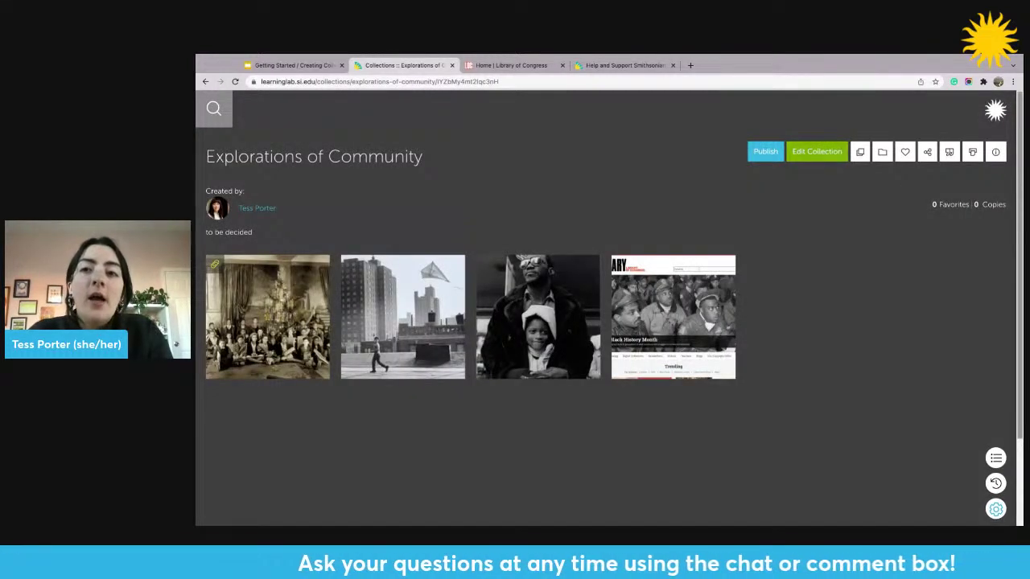
Step: Reopen the collection for editing and set its subjects in the collection info to Social Studies and Cultures
click(817, 152)
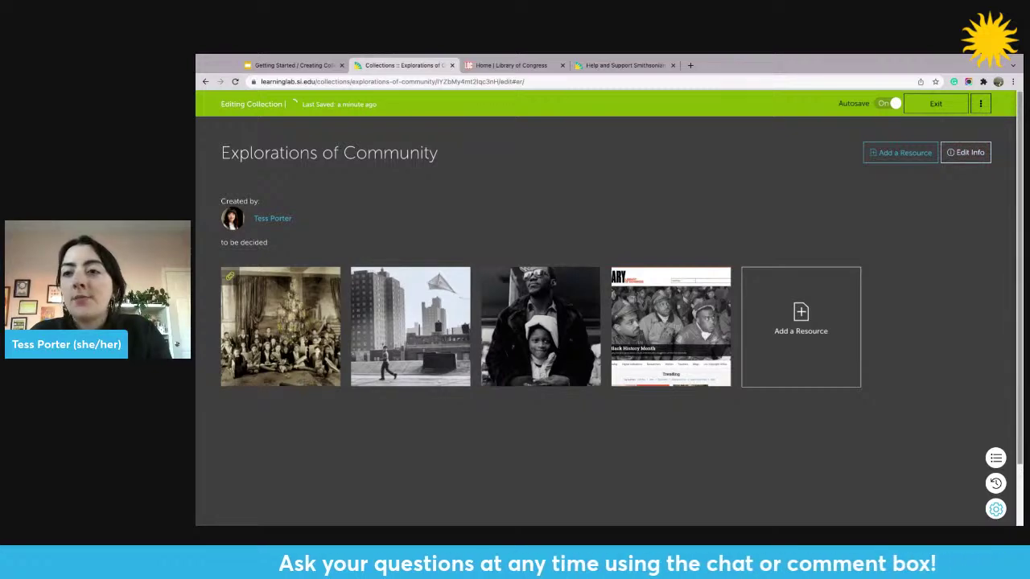
click(965, 152)
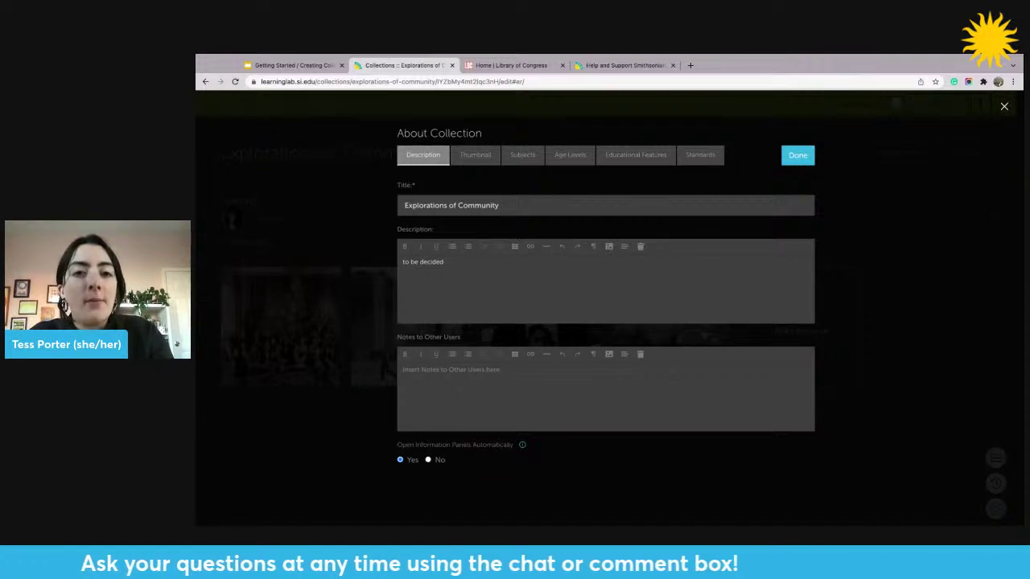
click(474, 154)
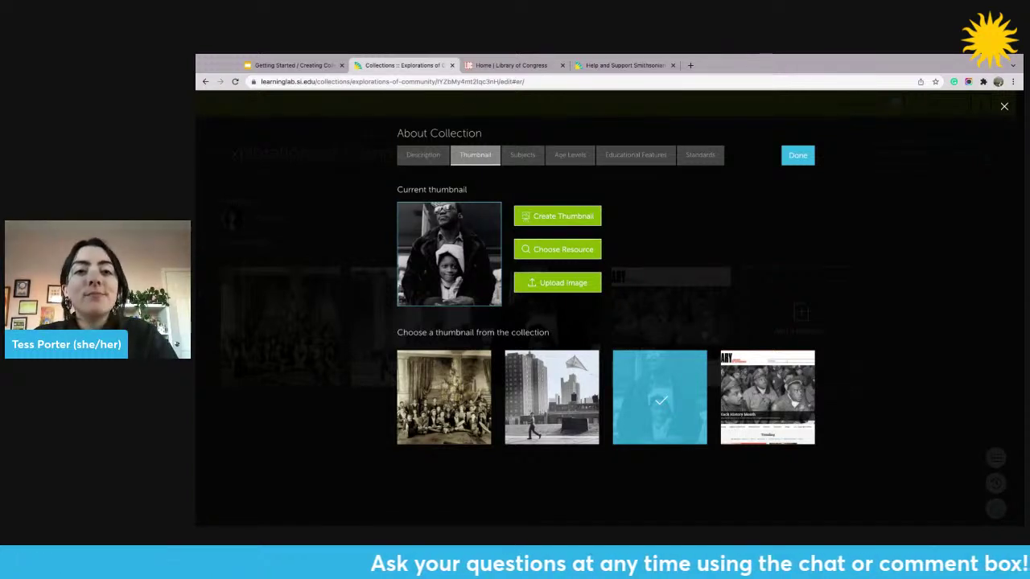
click(522, 155)
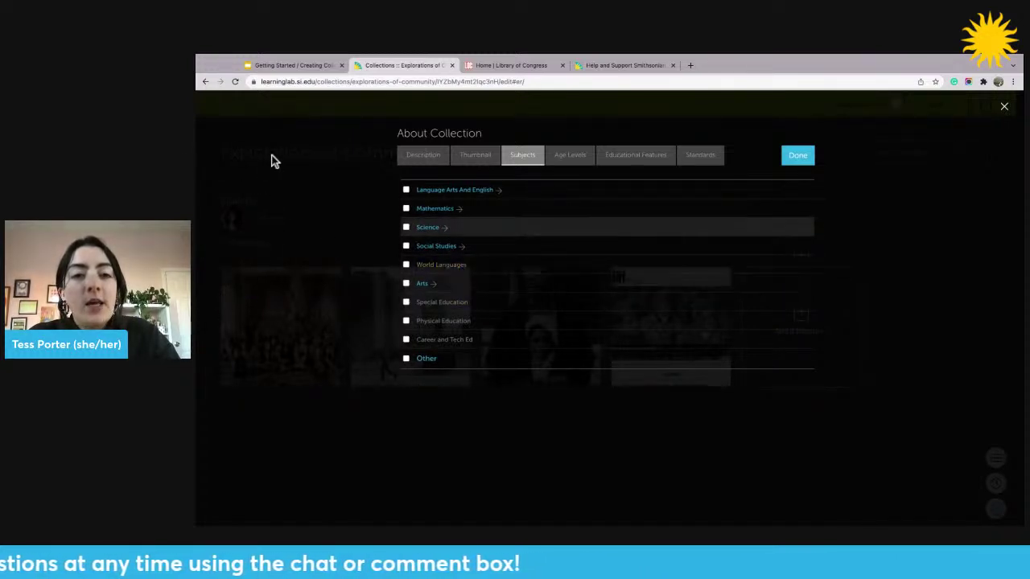
key(space)
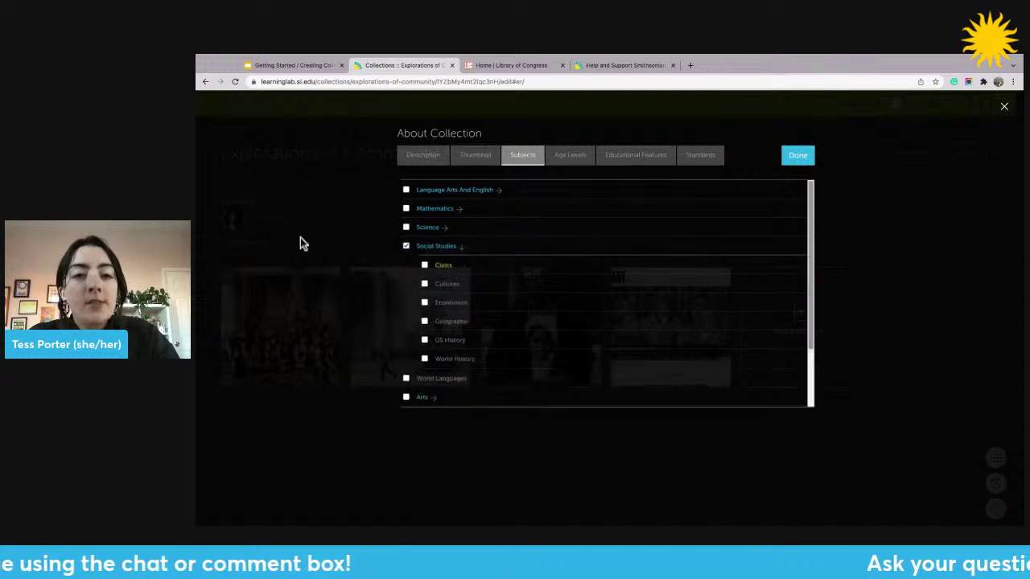
key(space)
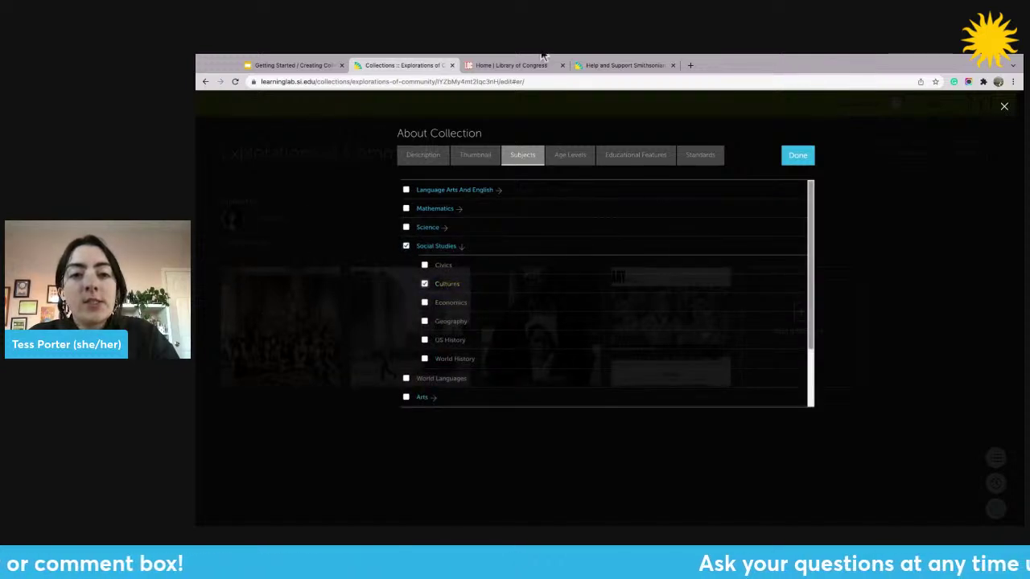
Step: Set the collection's age levels to Elementary (9 to 12 years old) and Middle School (13 to 15 years old)
key(Return)
key(Tab)
key(Tab)
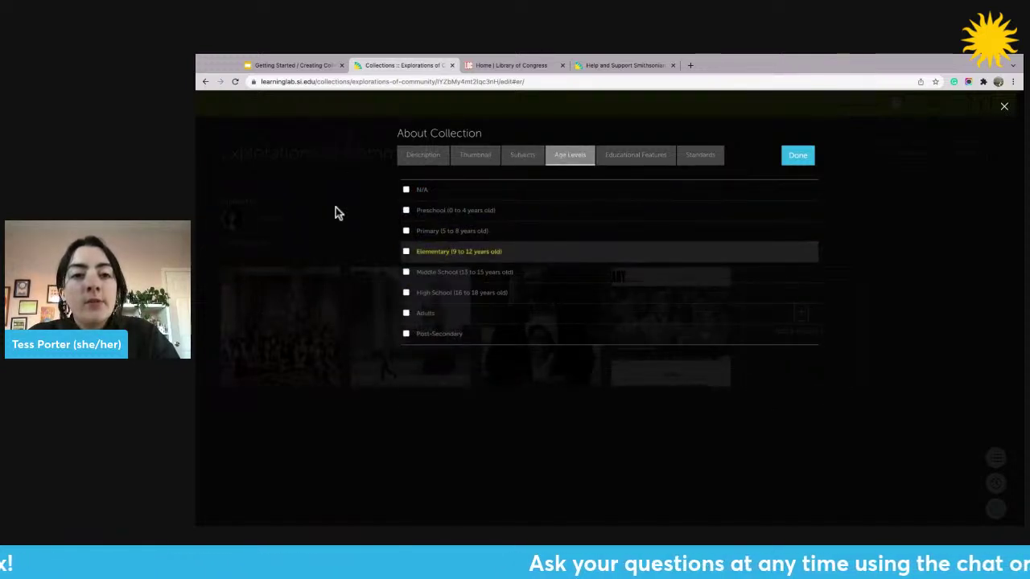
key(space)
key(shift+Tab)
key(space)
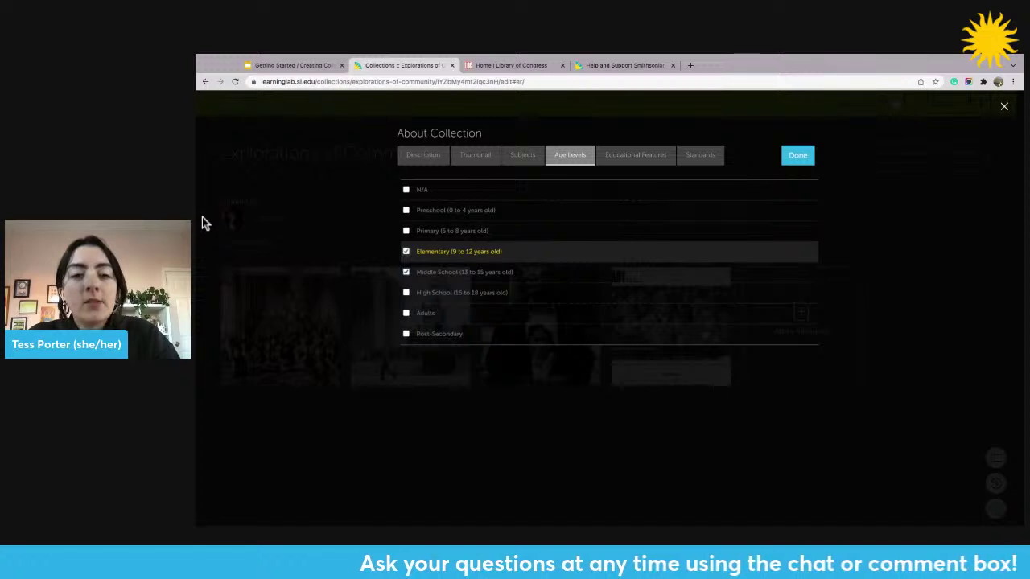
Step: View the Educational Features section of the collection info, finish editing the info and exit the collection's editing mode
key(Tab)
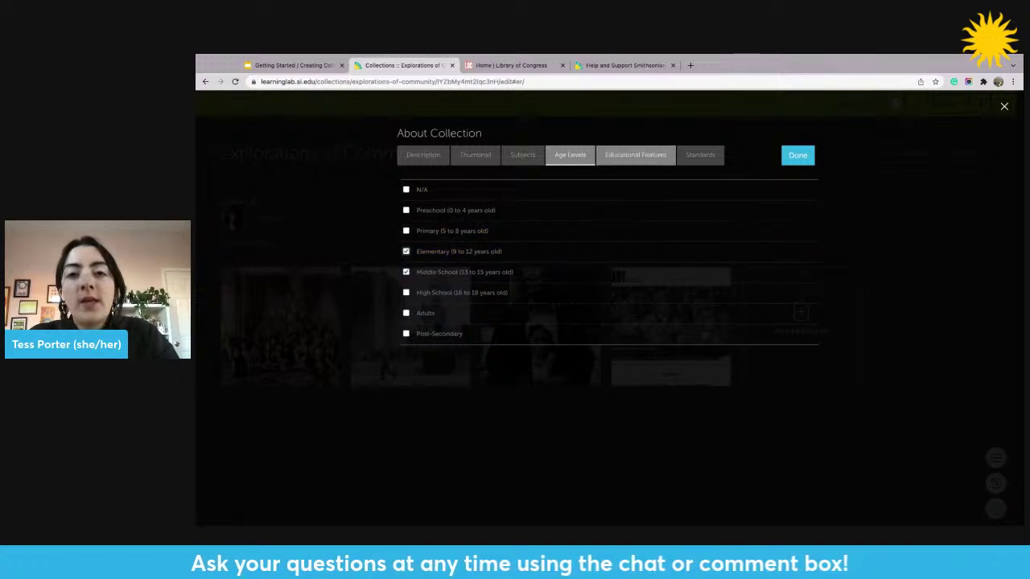
key(Return)
key(Tab)
key(shift+Tab)
key(Tab)
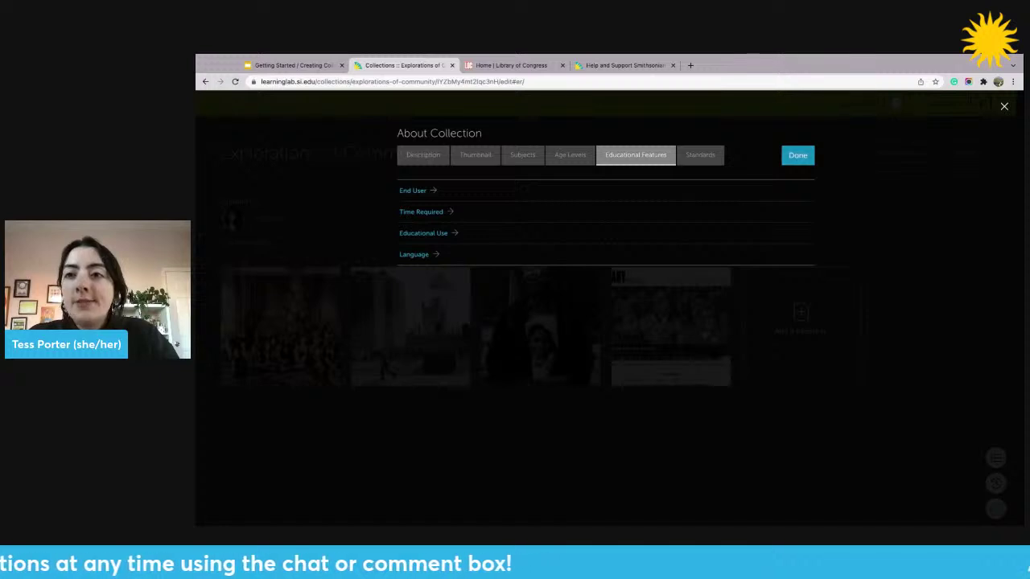
key(Return)
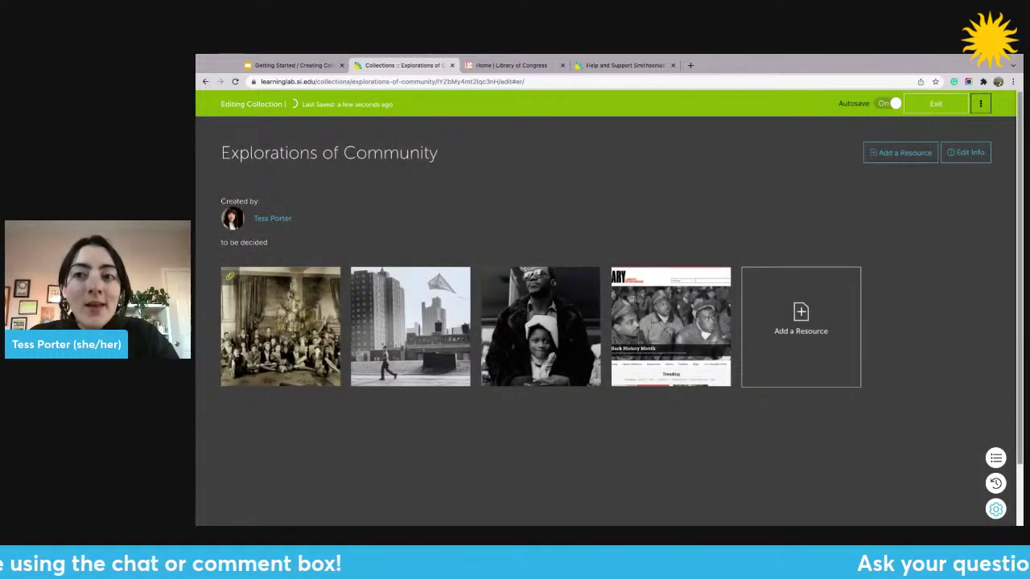
key(Return)
key(Return)
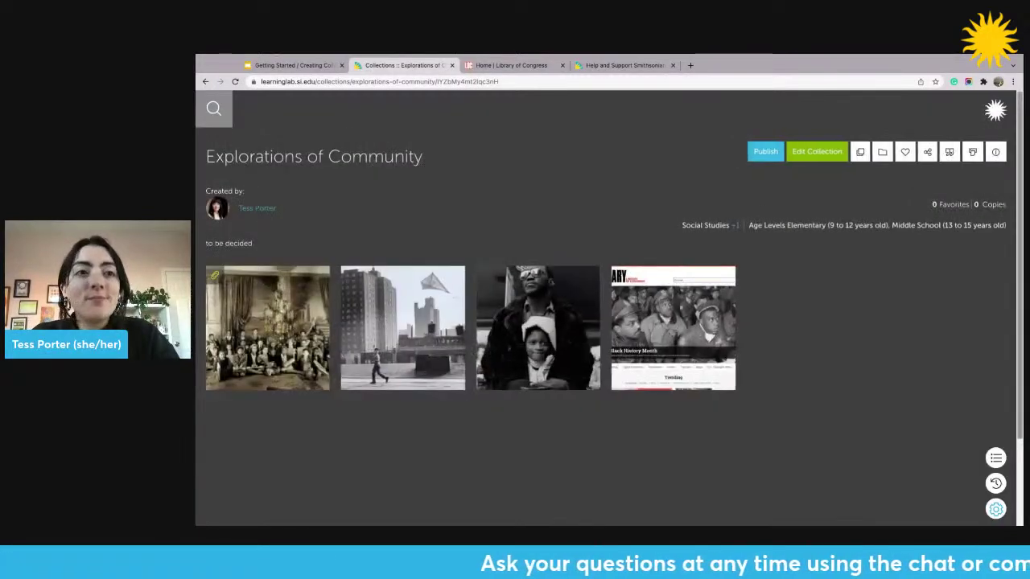
Step: Switch to the Getting Started / Creating Collections slides and advance through the Q&A and welcome slides to the Upcoming Session Schedule
key(ctrl+shift+Tab)
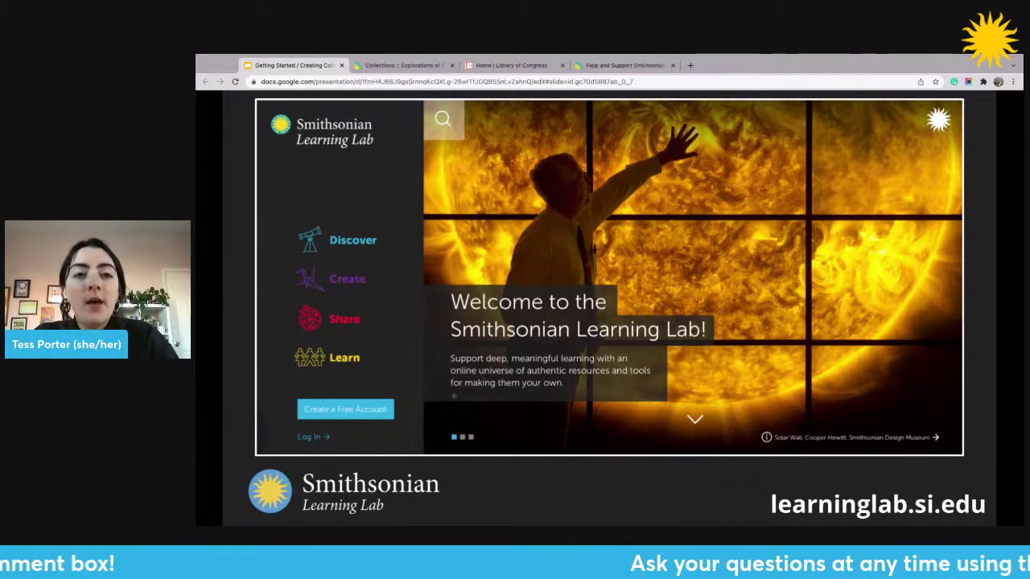
key(Right)
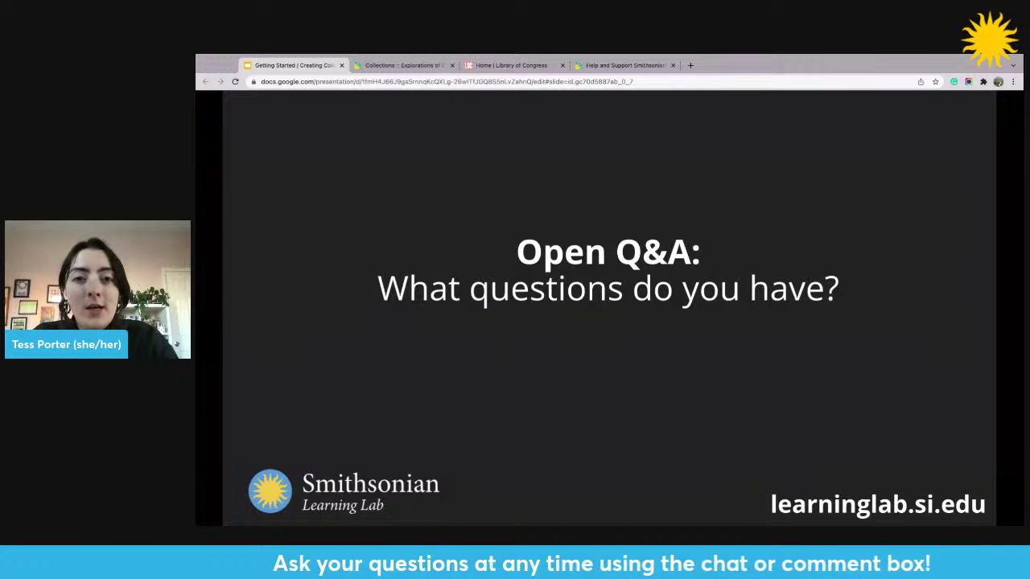
key(Right)
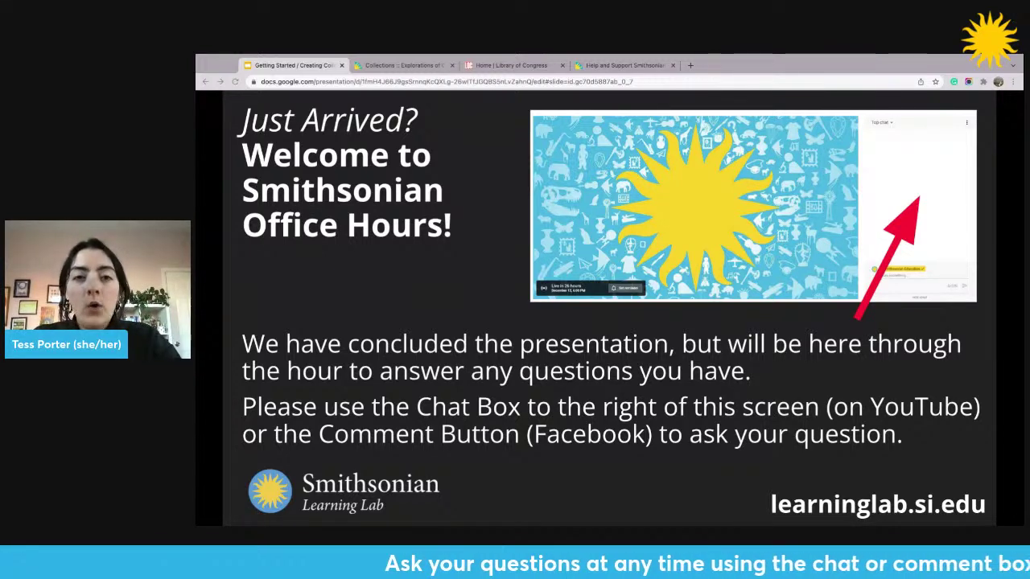
key(Right)
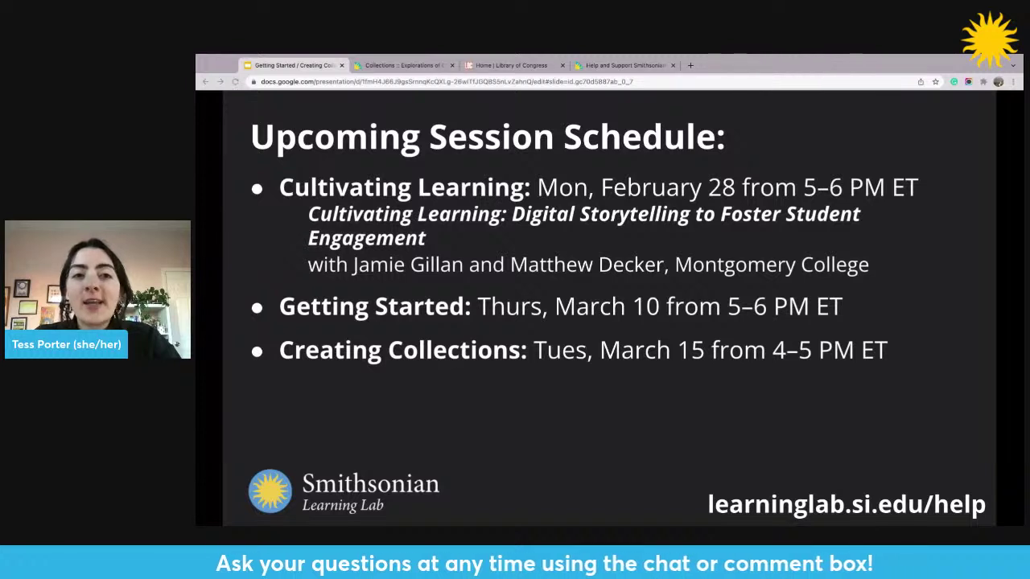
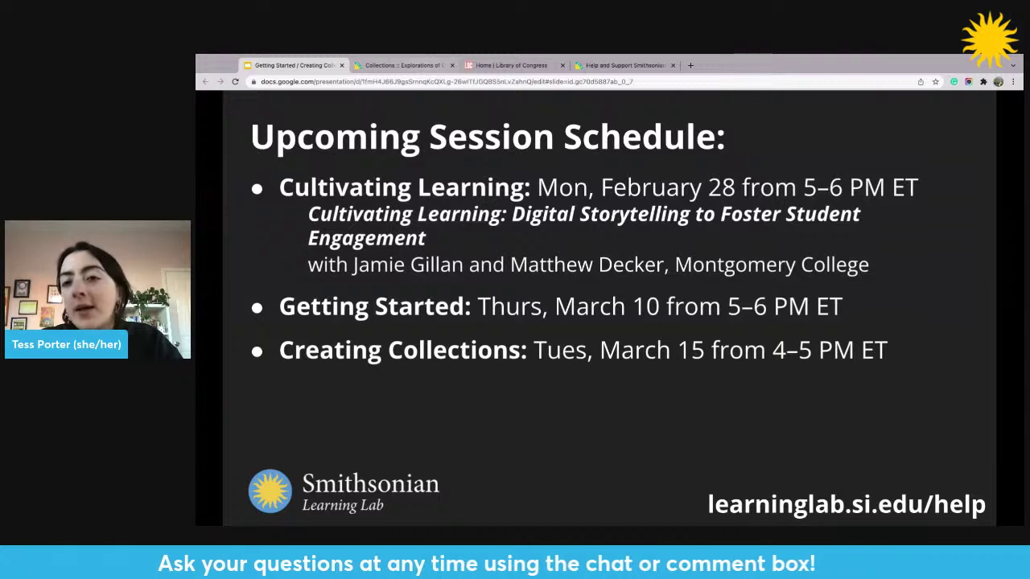
Step: Return to the Explorations of Community collection and examine the resource upload form's note on accepted file types and maximum size
key(ctrl+Tab)
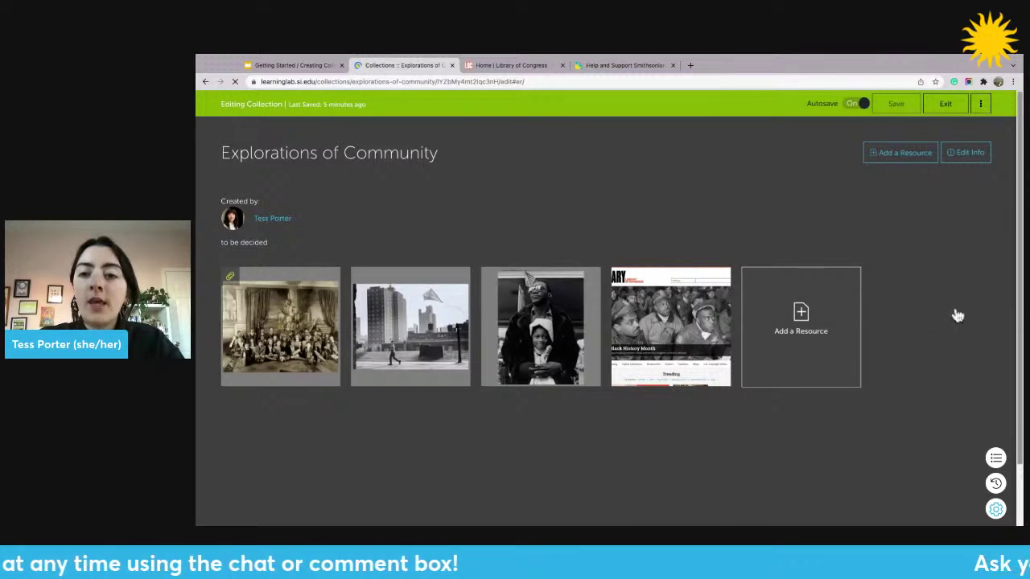
click(800, 322)
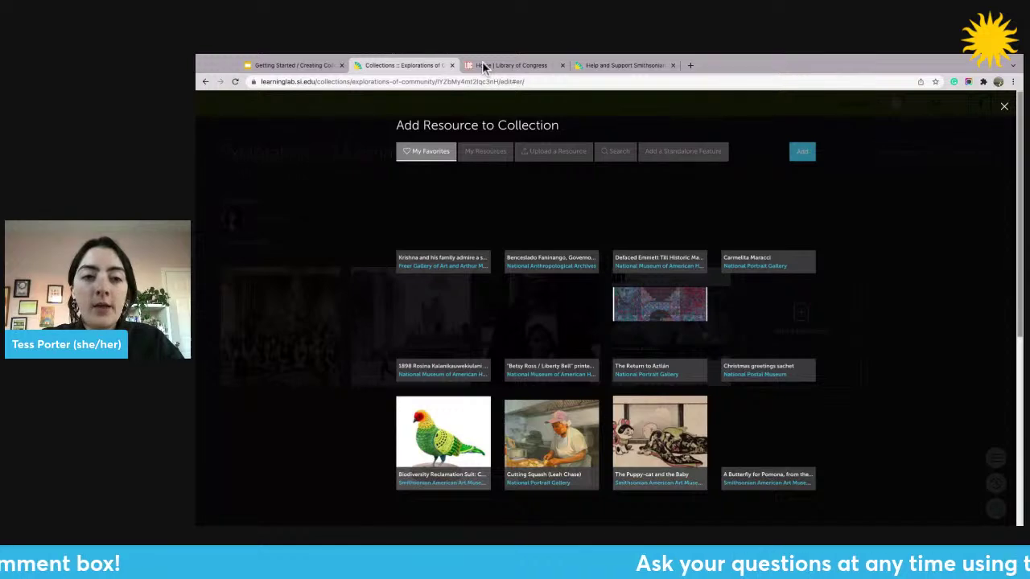
click(556, 151)
scroll(605, 322, down, 1)
key(ctrl+plus)
key(ctrl+plus)
key(ctrl+plus)
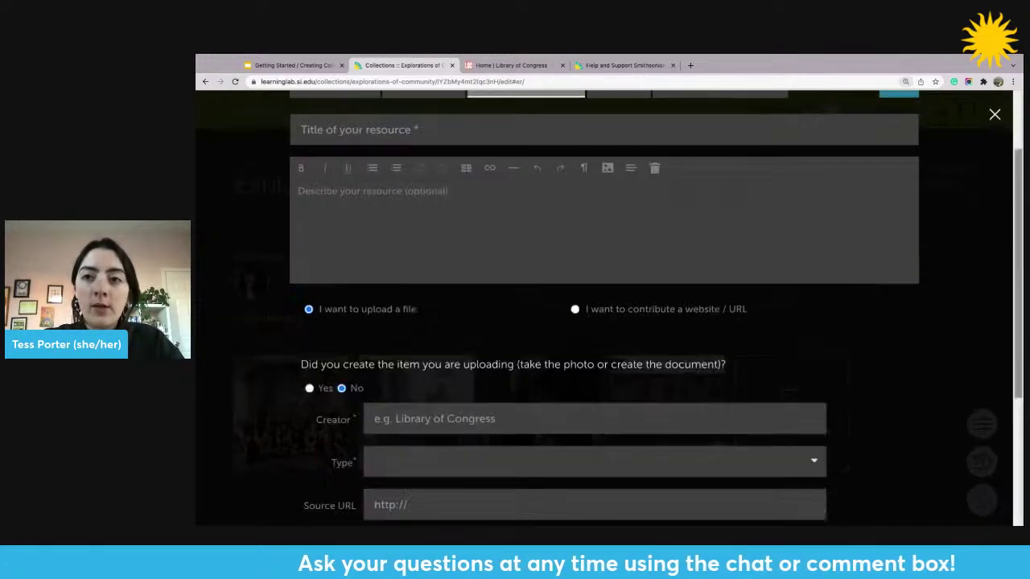
scroll(603, 321, down, 3)
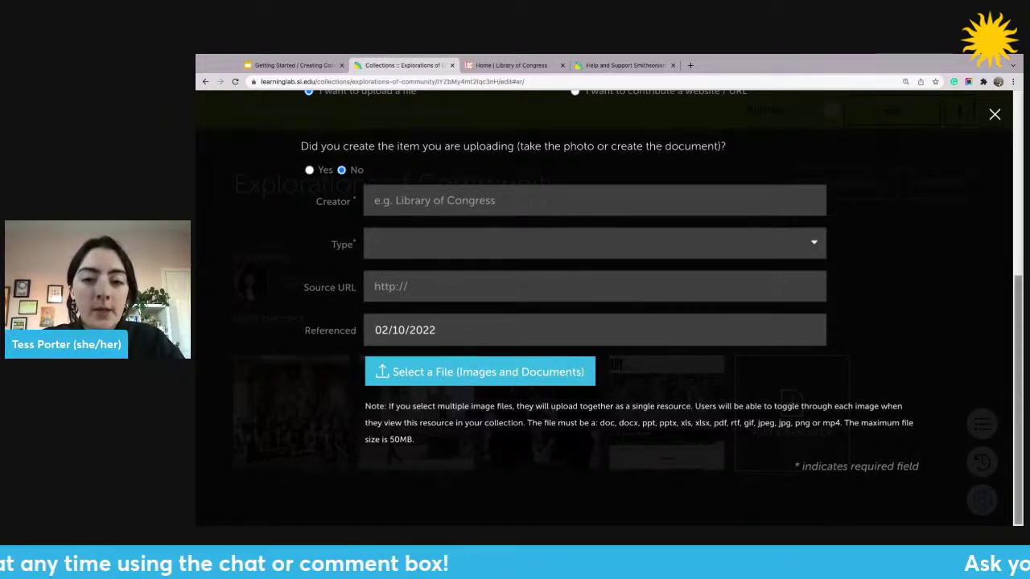
drag(845, 422, 416, 439)
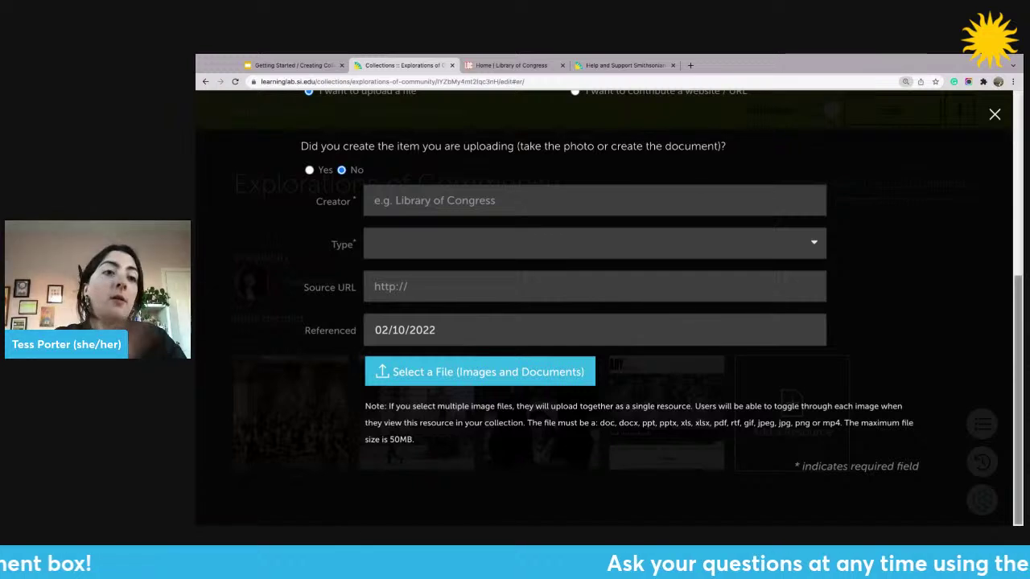
Step: Restore the normal page zoom, close the resource upload form without adding anything and exit the collection's editing mode
key(ctrl+0)
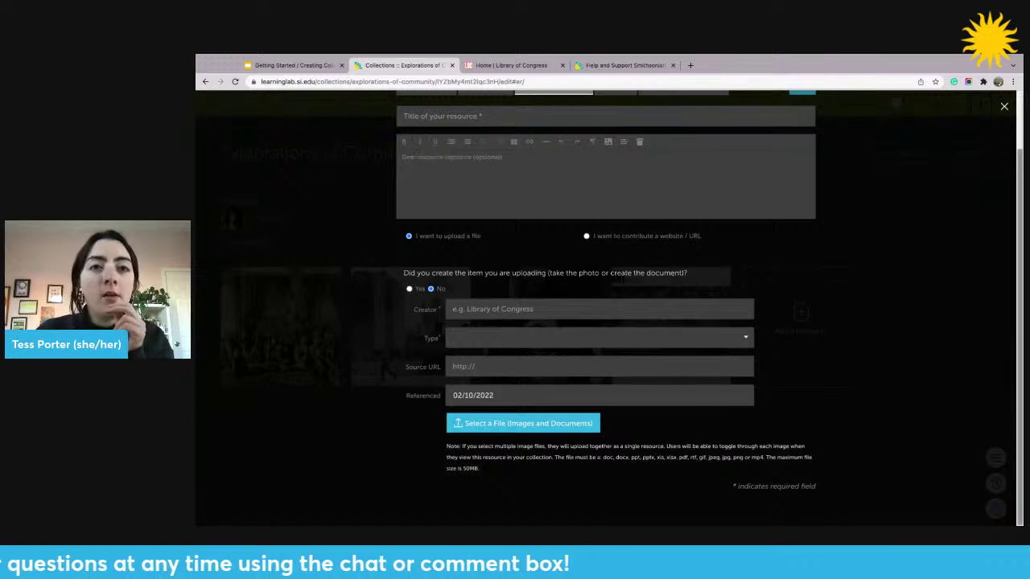
key(Escape)
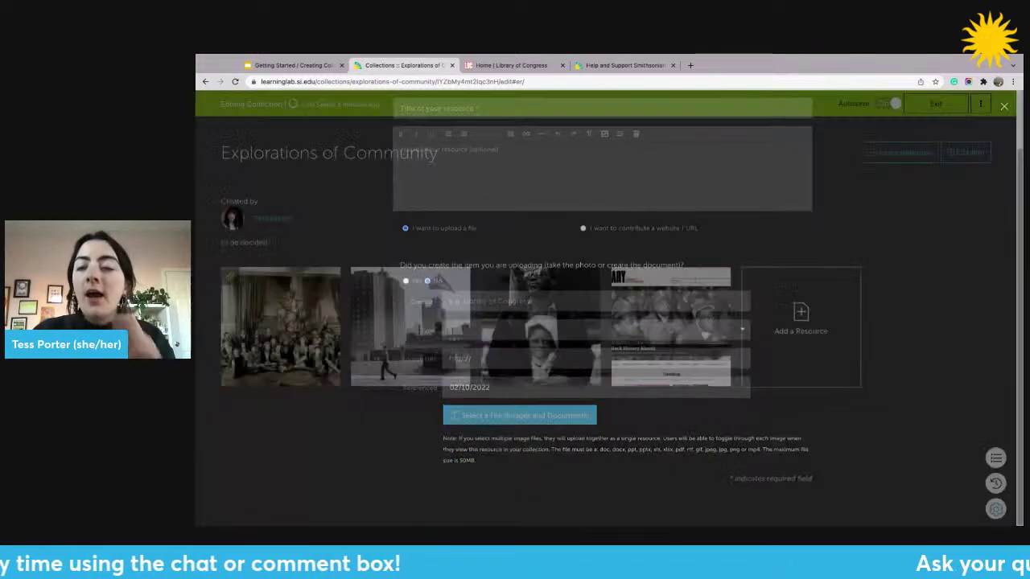
click(936, 103)
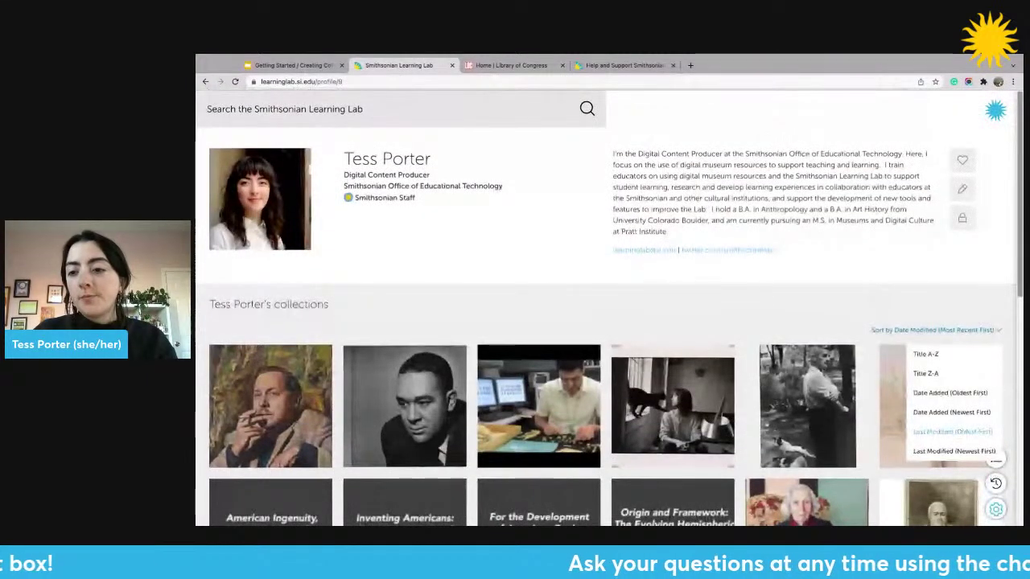
Step: Sort the profile's collections by Date Added (Newest First) and go to the second page of collections
click(951, 412)
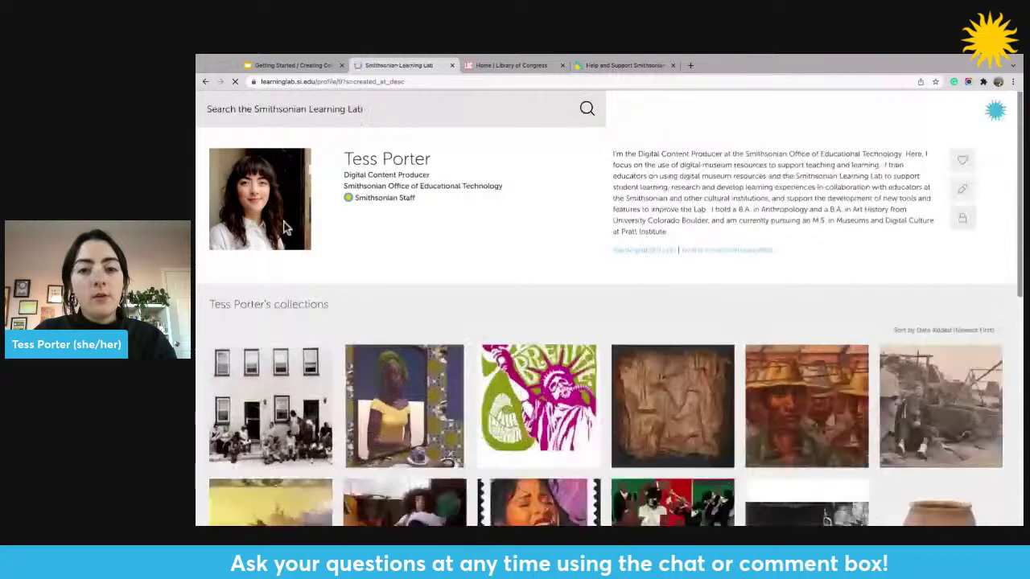
scroll(283, 229, down, 4)
scroll(284, 220, down, 3)
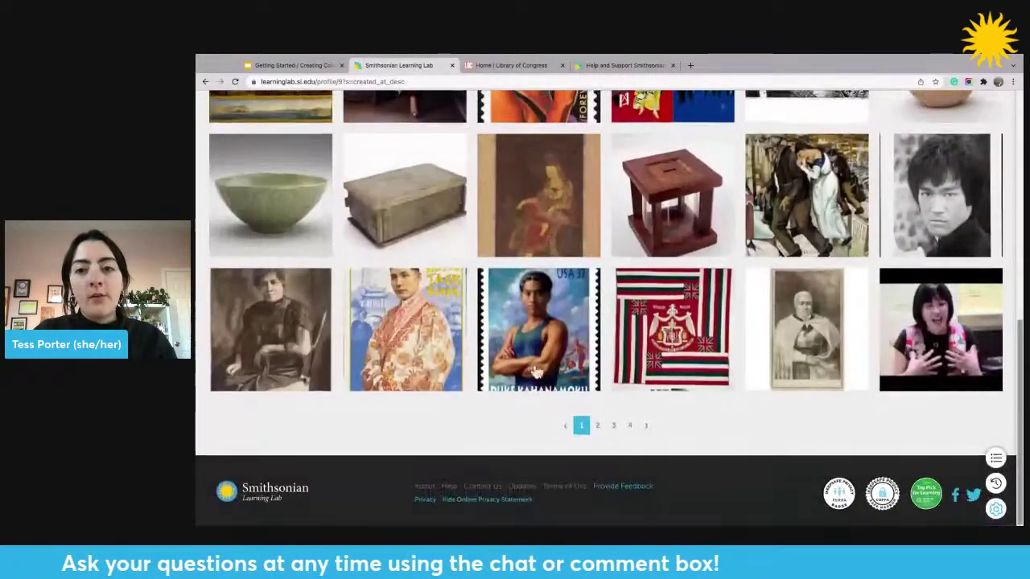
click(597, 425)
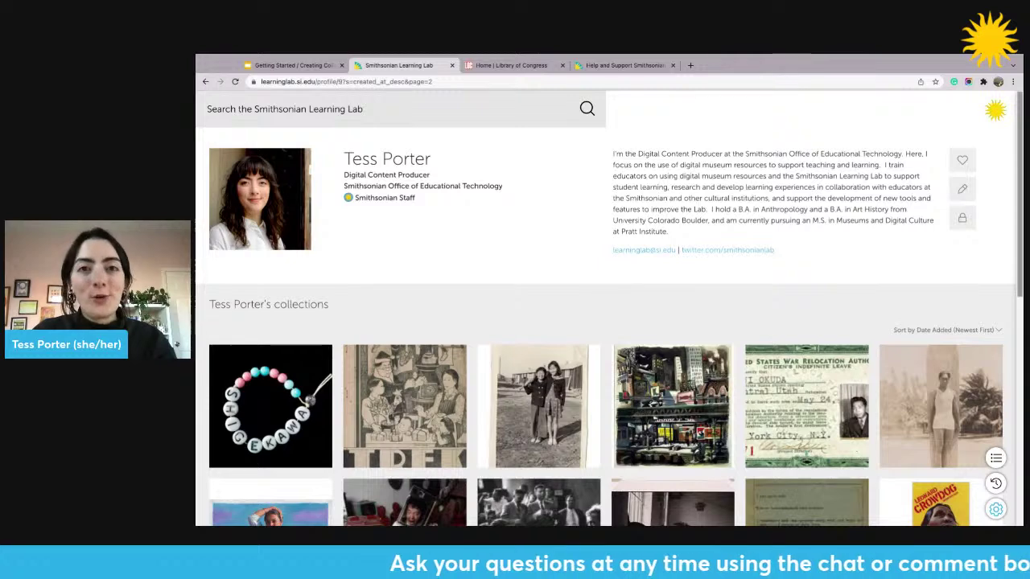
Step: Go to the Smithsonian Office of Educational Technology's organization page at learninglab.si.edu/org/oet
click(995, 110)
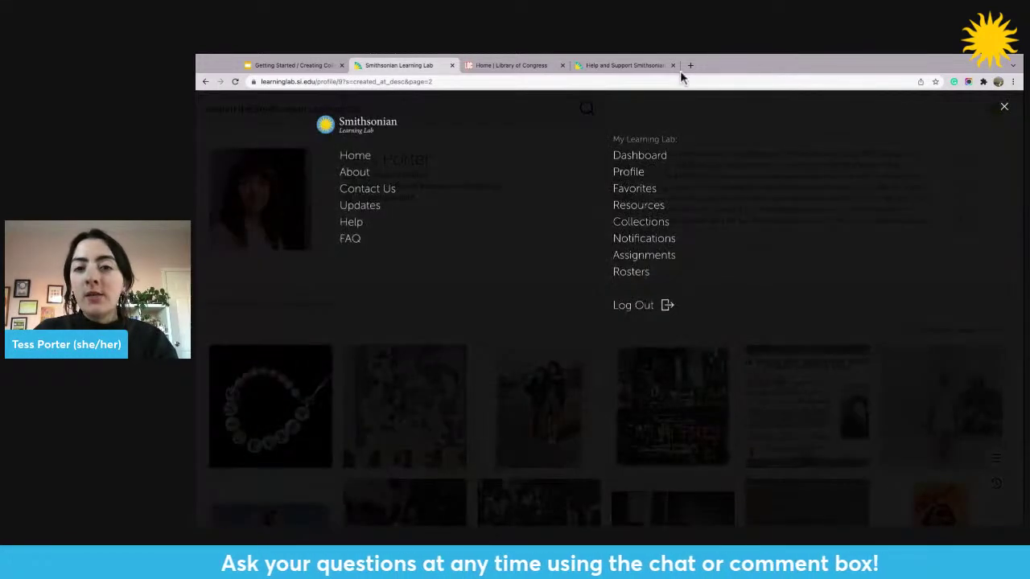
key(Escape)
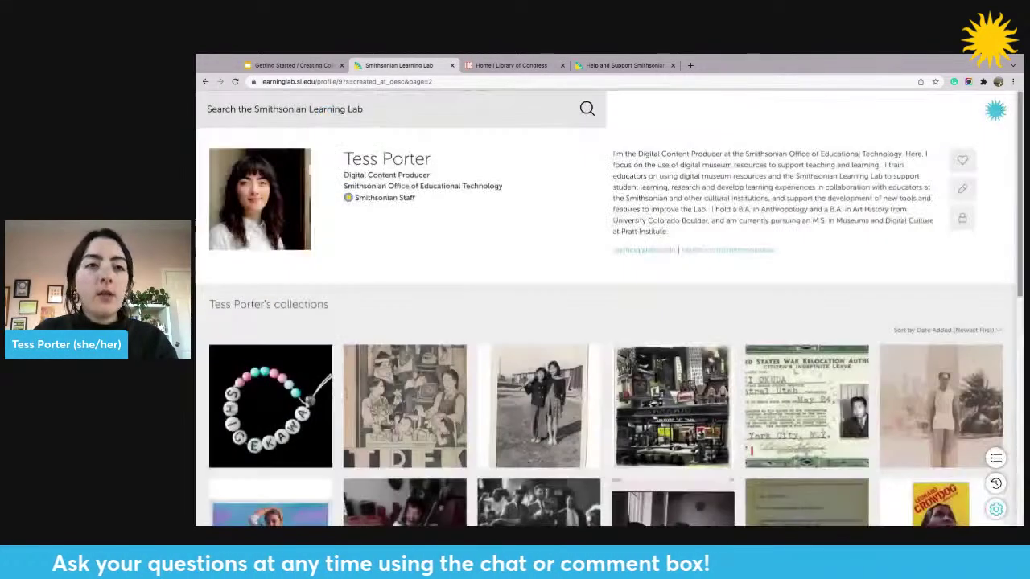
drag(454, 81, 338, 82)
text(org)
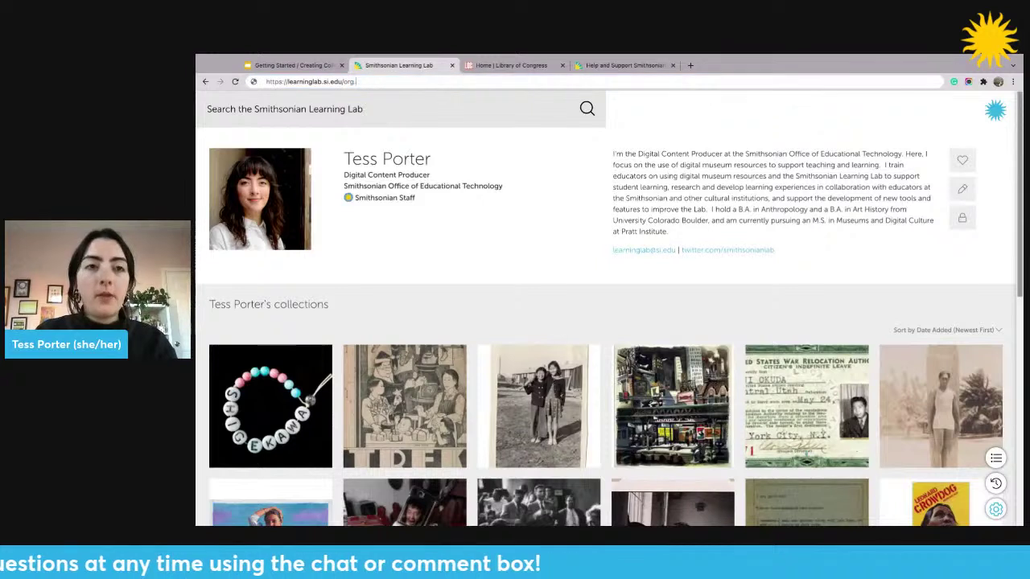
text(/oet)
key(Return)
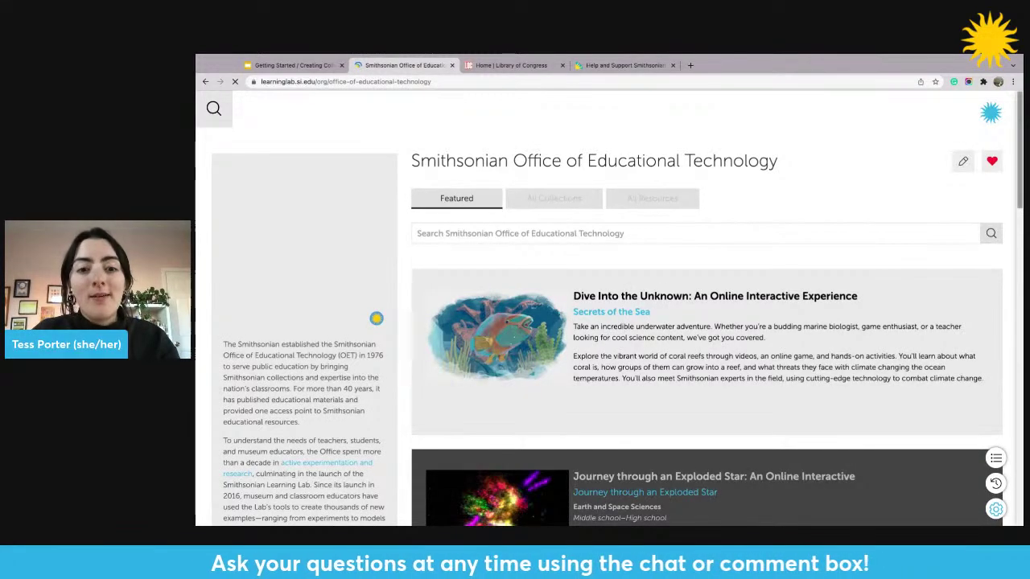
Step: List all of the organization's collections and open Highlights Collection: Skyscraper Design to look over its resources
click(553, 198)
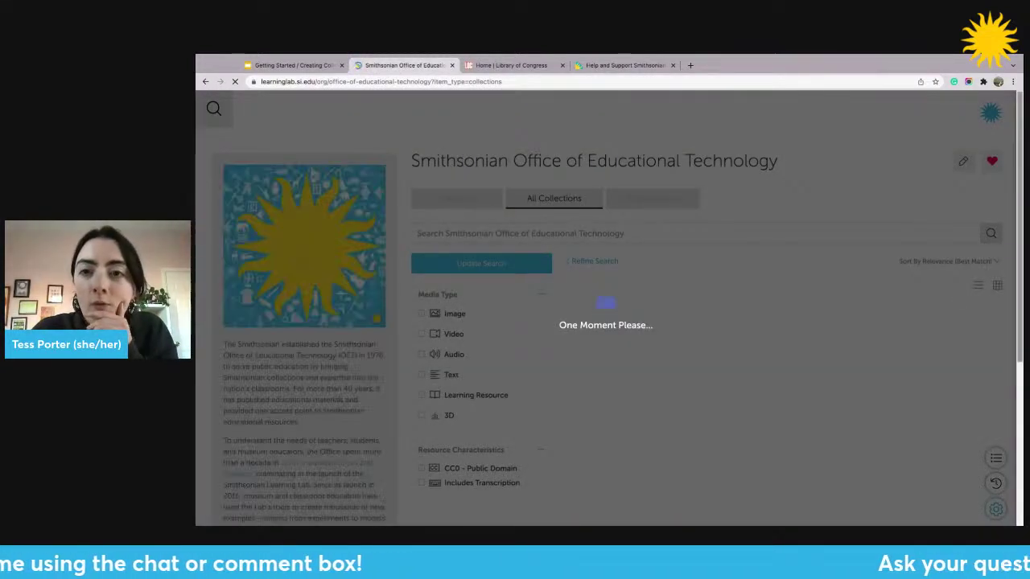
scroll(607, 309, down, 3)
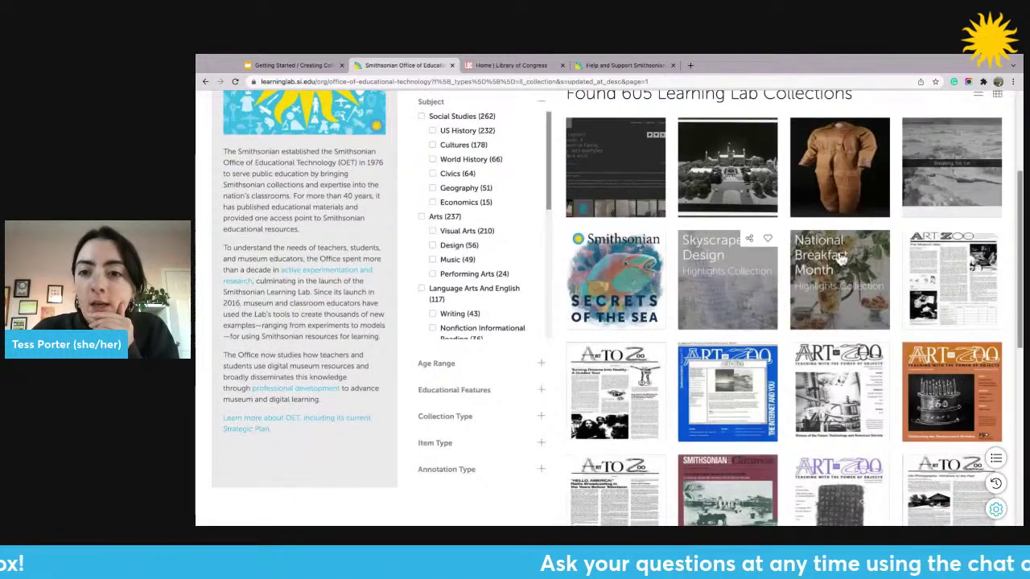
click(727, 274)
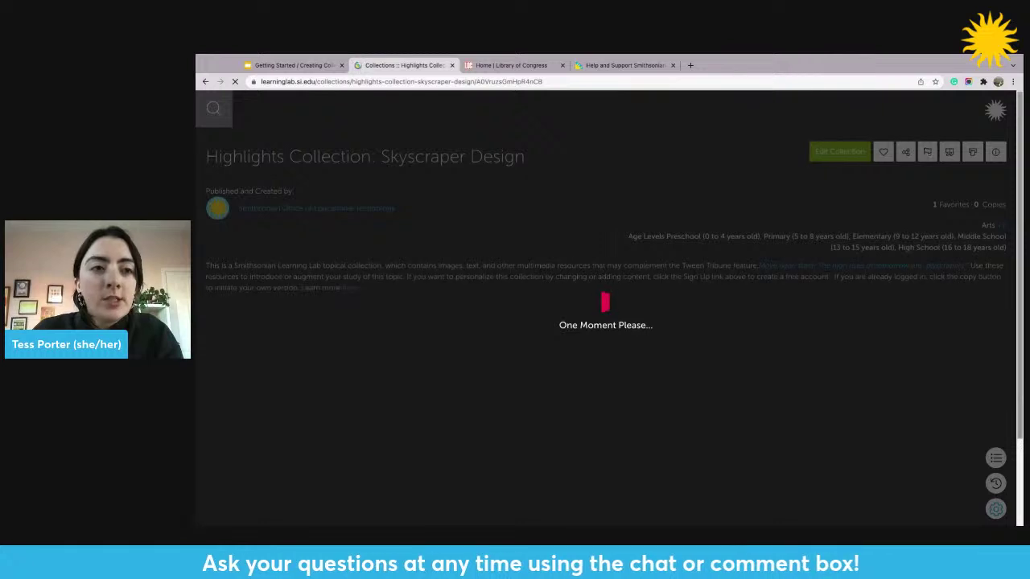
scroll(606, 309, down, 1)
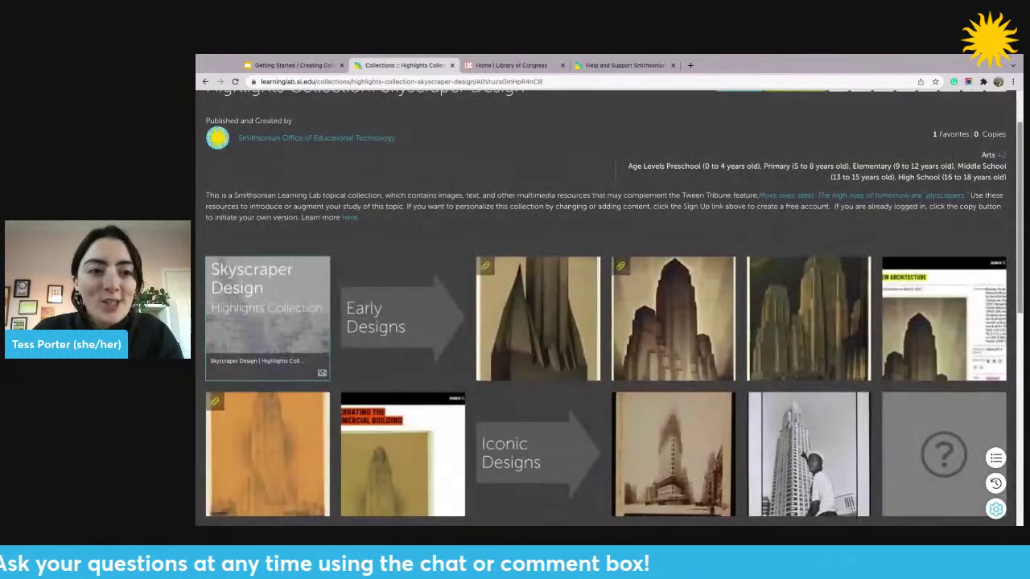
Step: Open the Skyscraper Design title image resource, view the image file in its own browser tab and close that tab
click(310, 345)
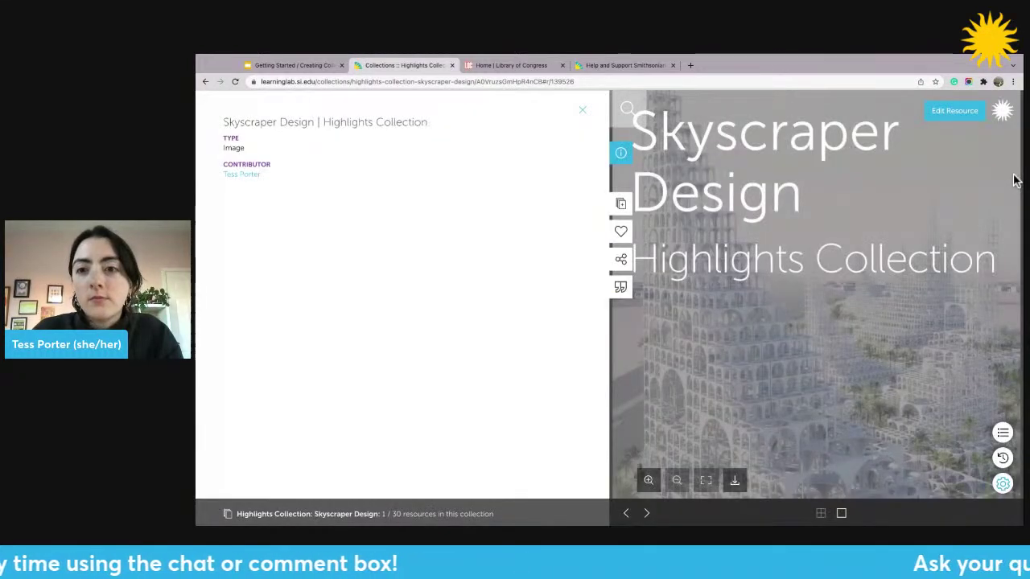
click(1014, 179)
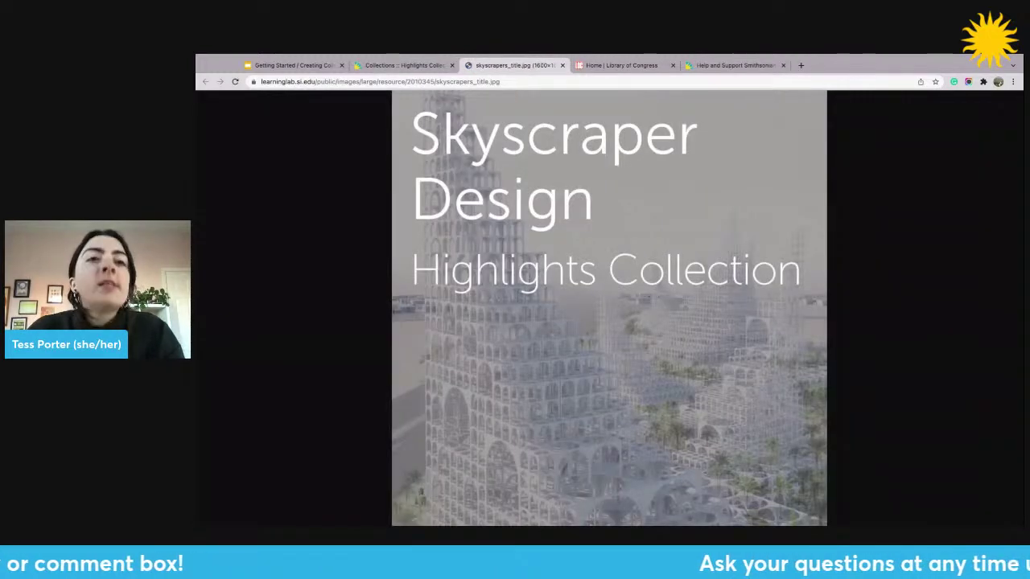
key(ctrl+w)
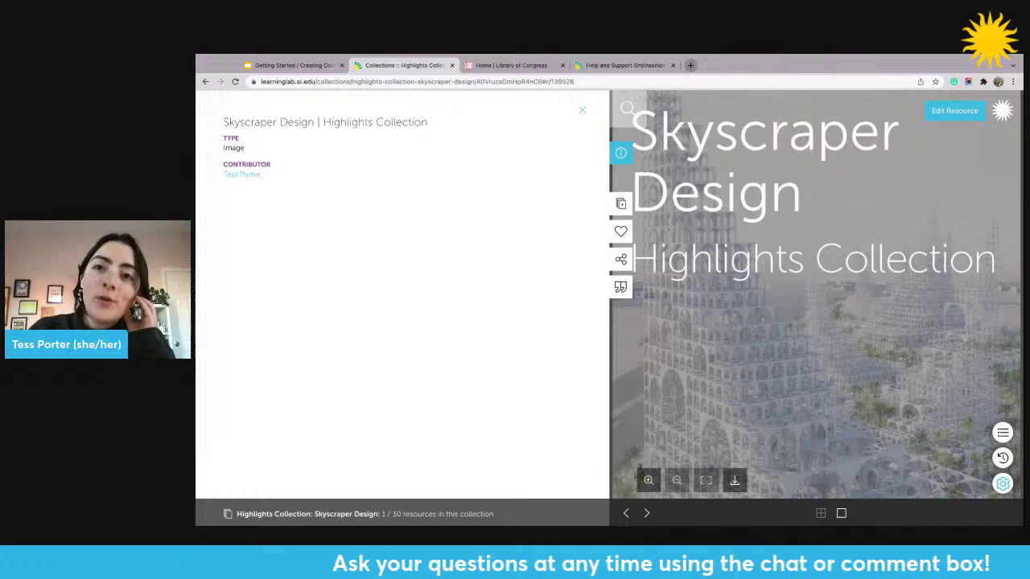
Step: Search all Learning Lab Collections in a new browser tab and open the Meet Laurie Anderson collection
click(689, 65)
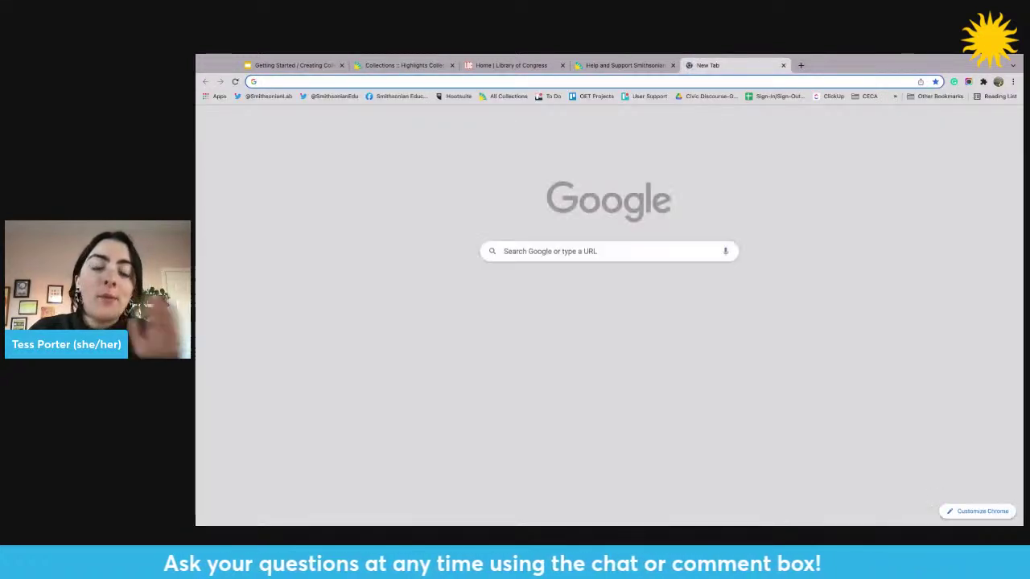
text(learninglab.si.edu/search?st=&item_type=collections&st_op=)
key(Return)
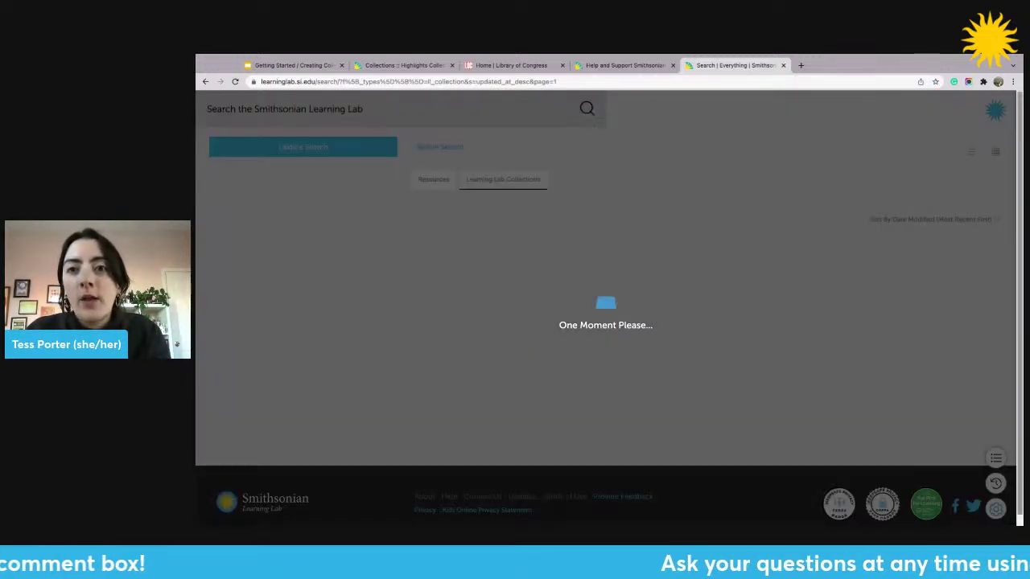
scroll(609, 305, down, 10)
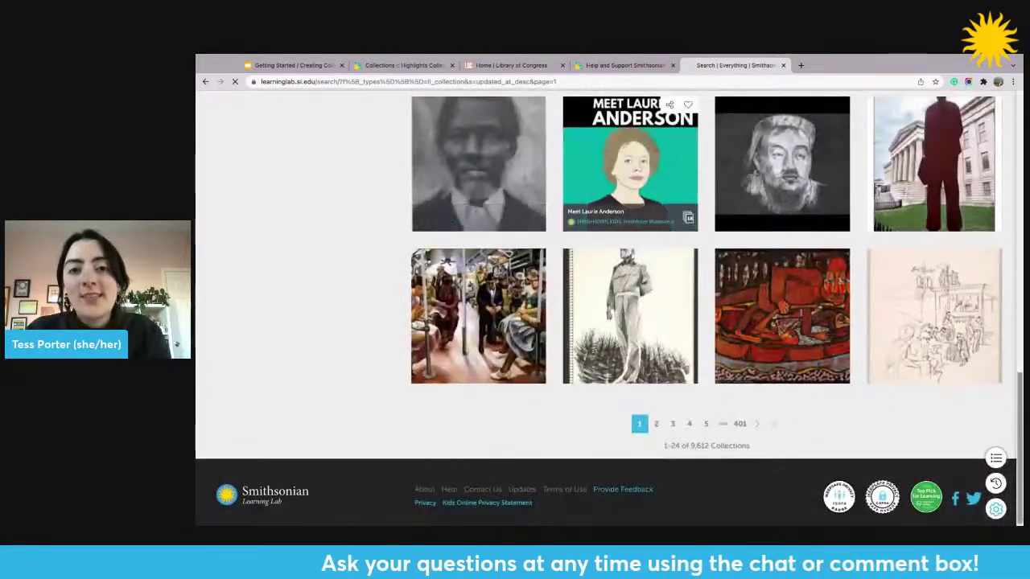
click(630, 160)
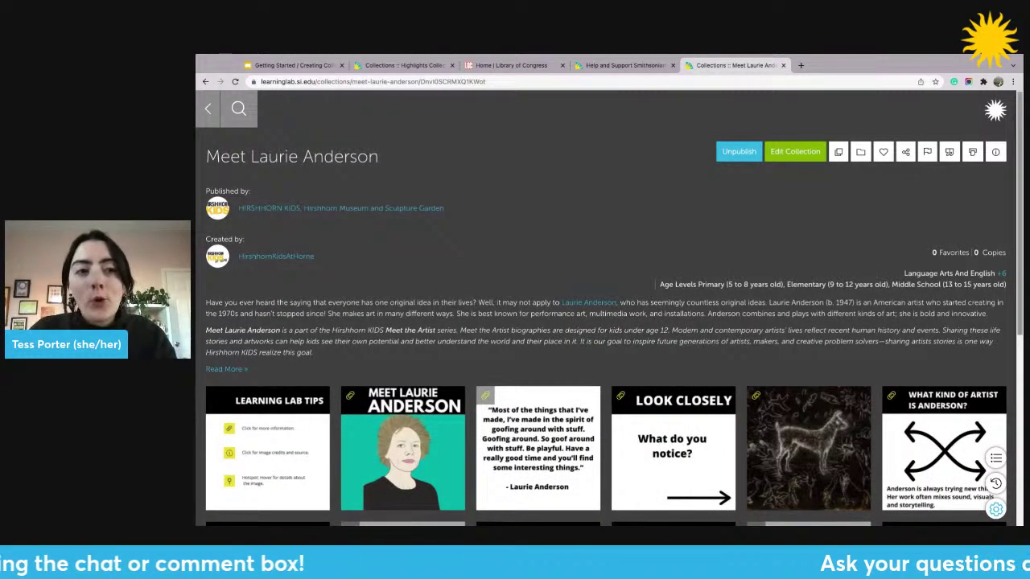
Step: Look through the resources of the Meet Laurie Anderson collection, from its description down to the other works by the artist
scroll(608, 321, down, 2)
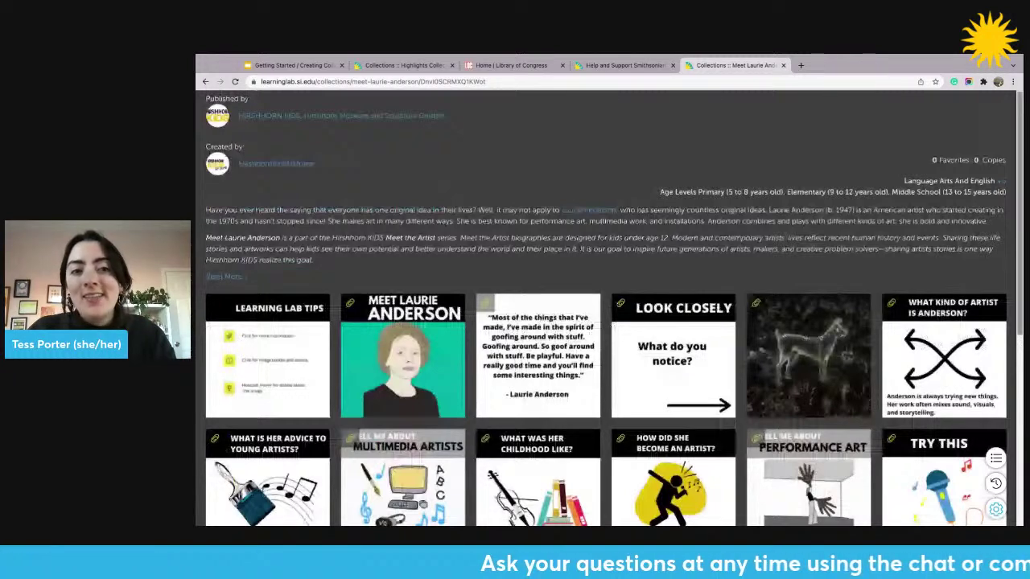
scroll(267, 241, down, 3)
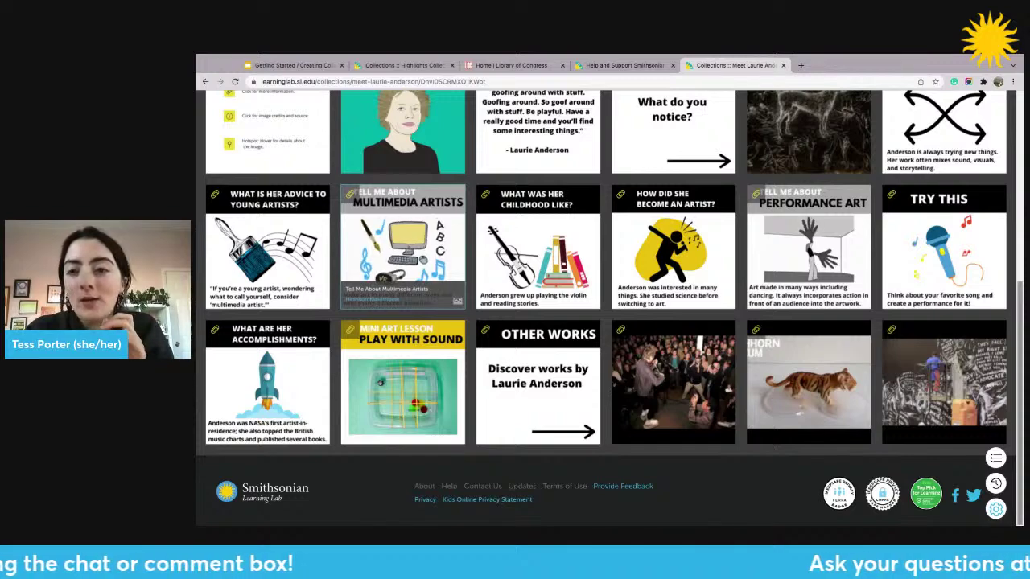
scroll(402, 250, up, 1)
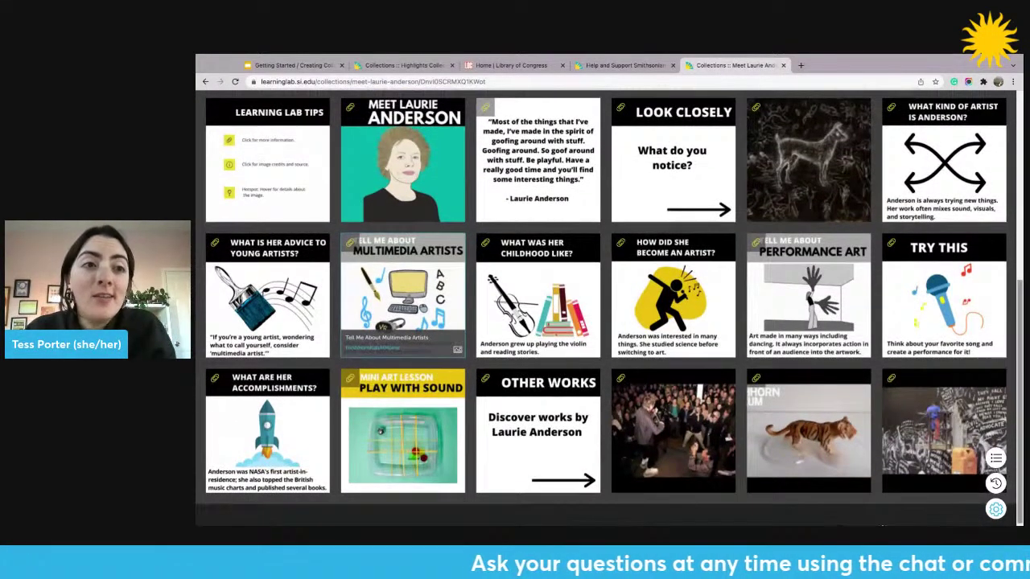
scroll(606, 306, up, 5)
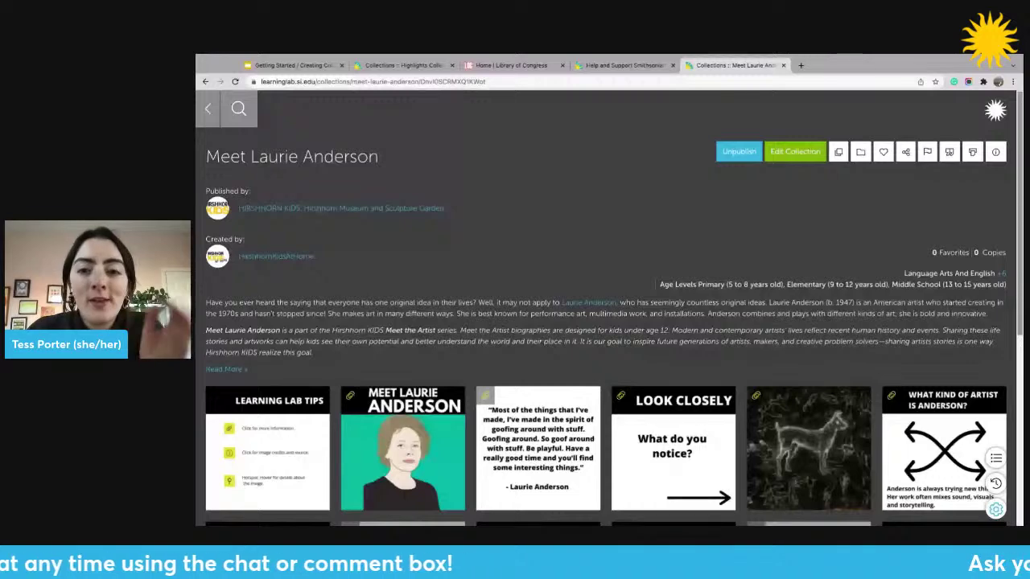
scroll(609, 322, down, 2)
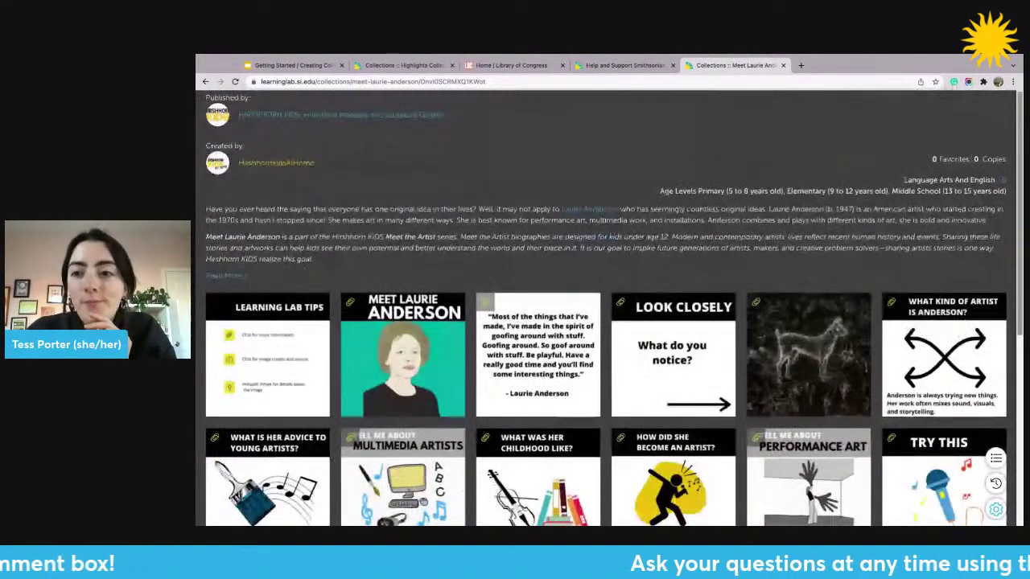
scroll(609, 321, down, 5)
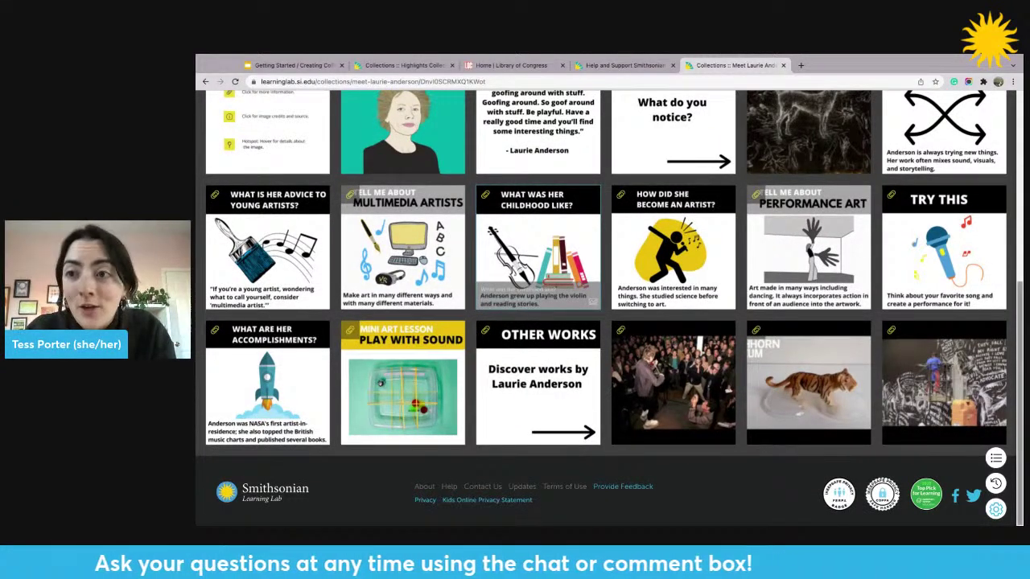
Step: Go to the Learning Lab home page and open the Help Center from its help options
click(995, 458)
click(354, 155)
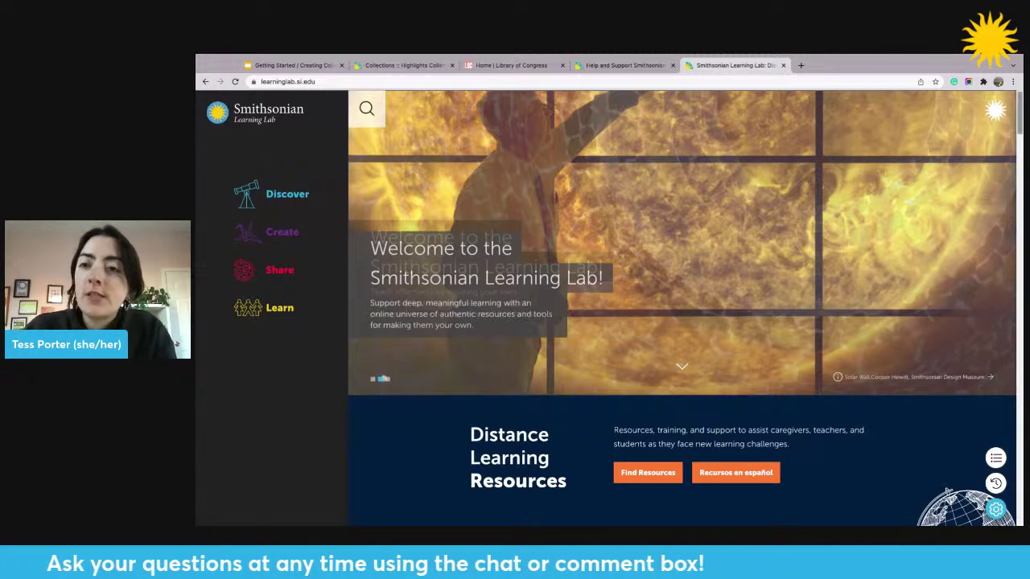
click(996, 458)
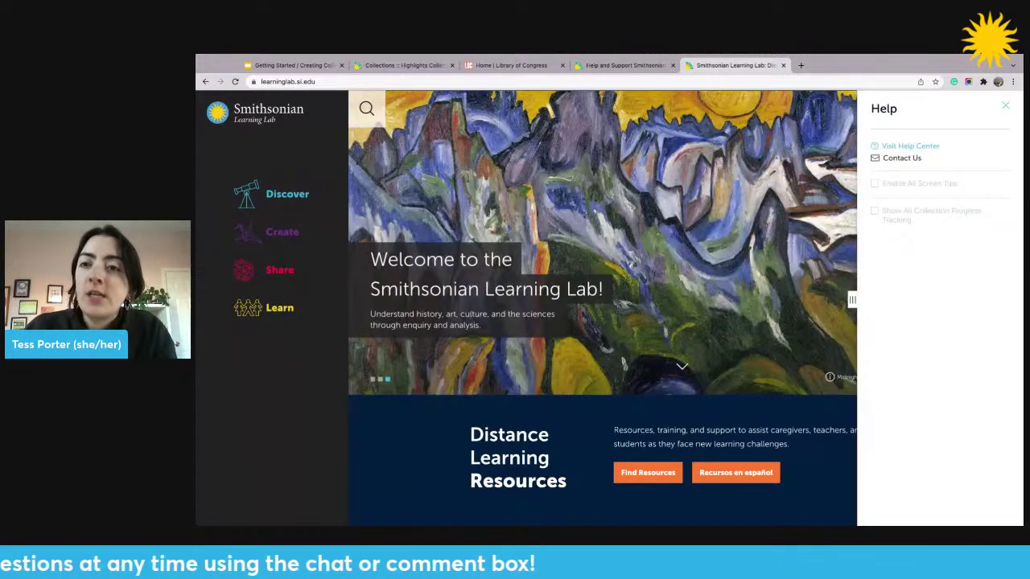
click(893, 142)
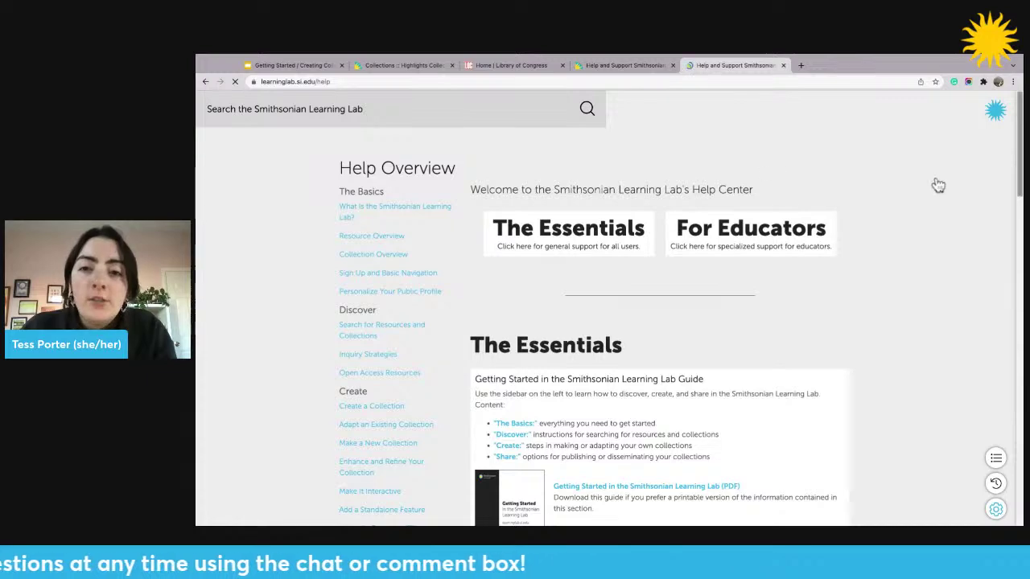
Step: Look over the Help Center's overview topics and the Getting Started guide under The Essentials
scroll(482, 241, down, 3)
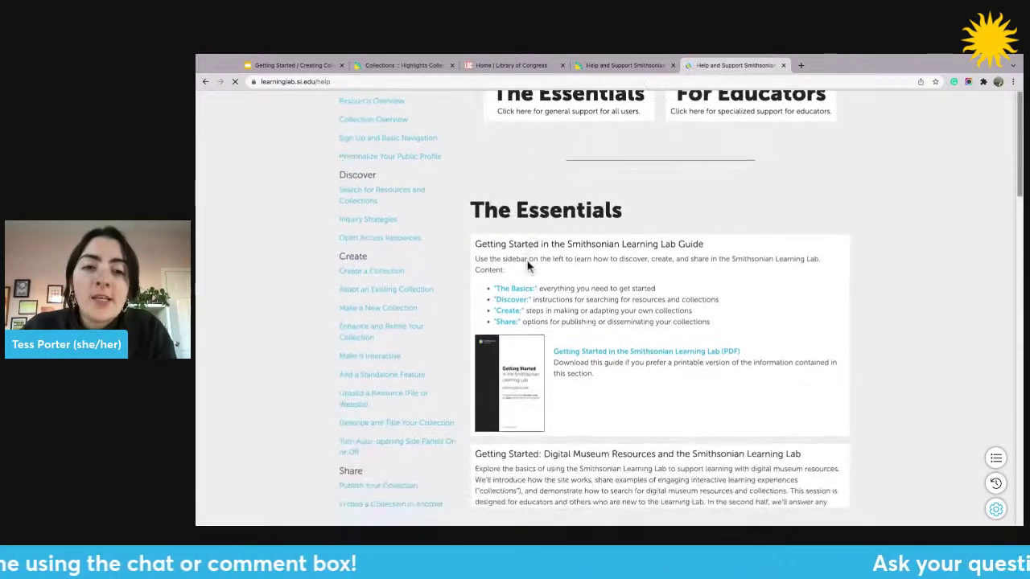
scroll(370, 141, down, 1)
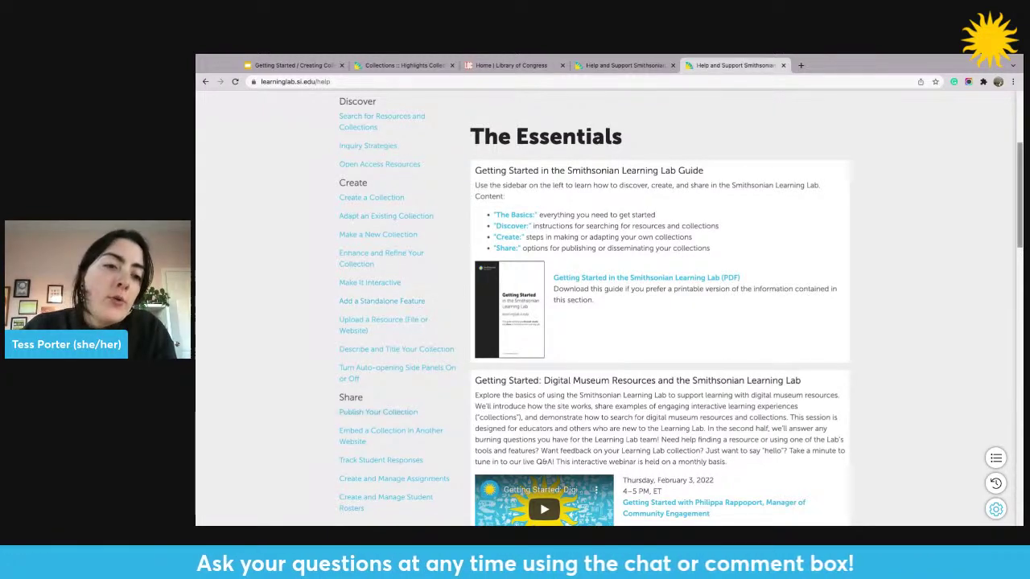
key(Home)
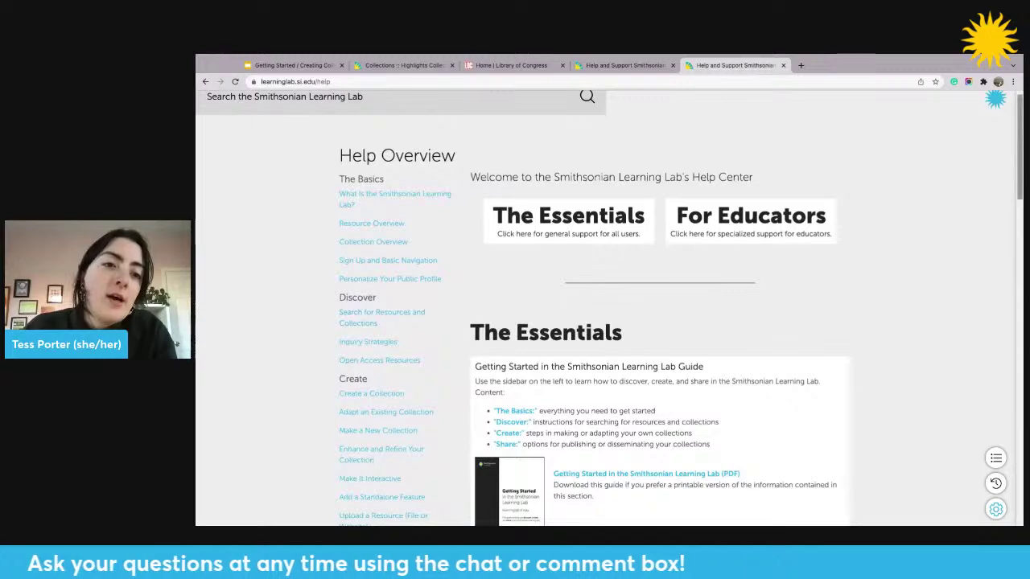
key(Down)
key(Down)
key(Down)
key(Home)
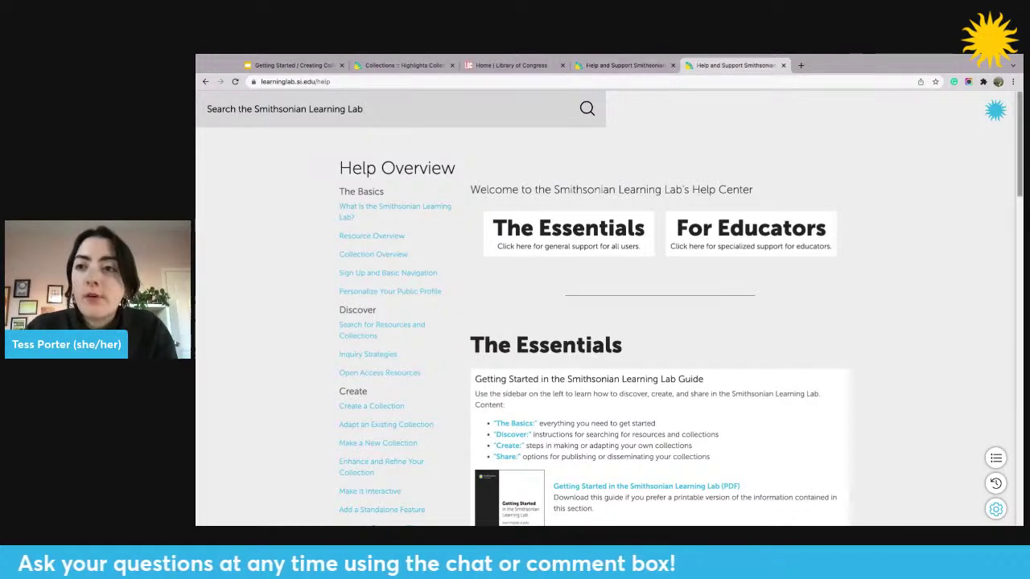
Step: Return to the Learning Lab home page, then switch to the Google Slides presentation and show the Welcome to Smithsonian Office Hours slide
click(995, 110)
click(356, 153)
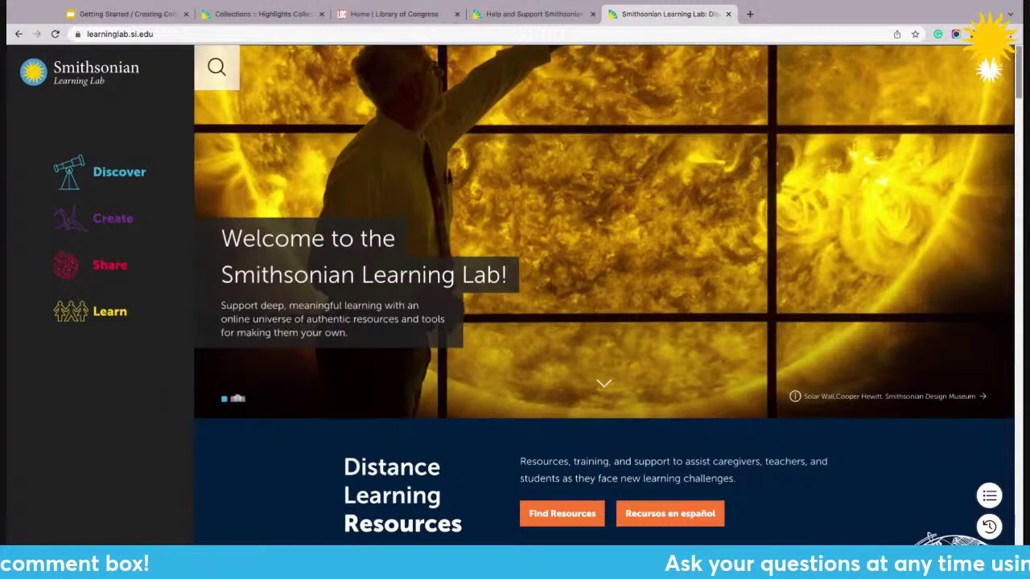
key(ctrl+1)
key(Right)
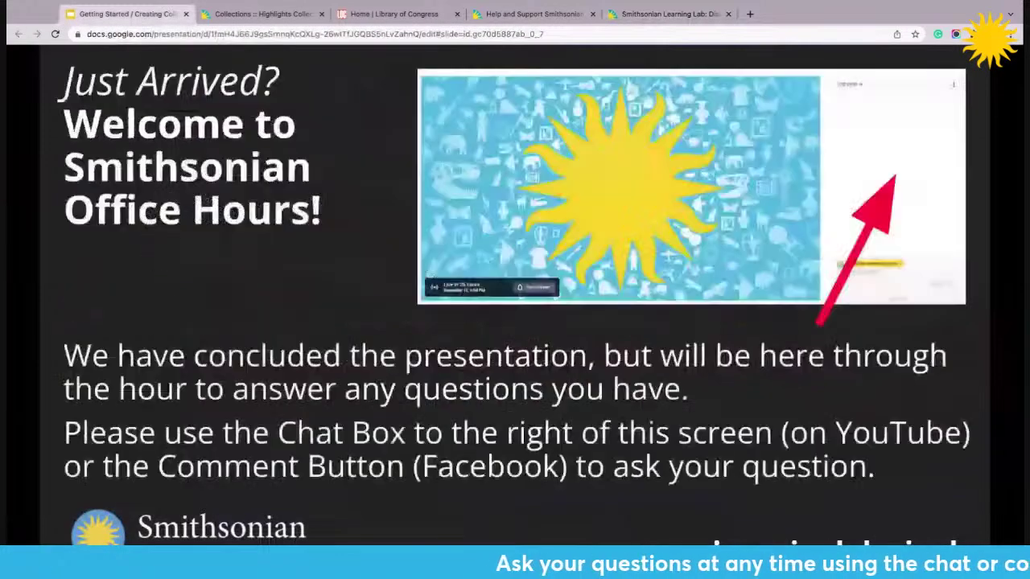
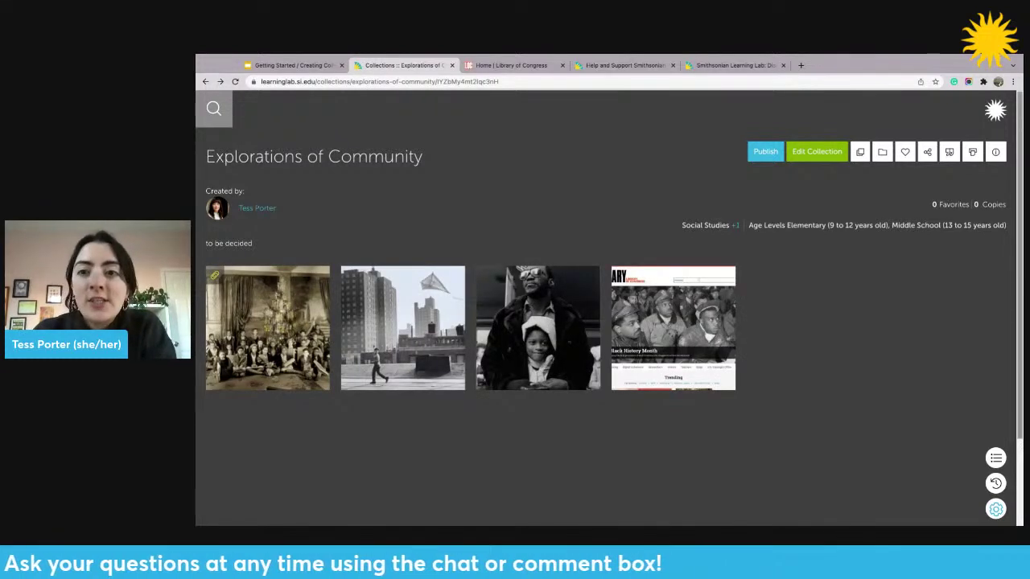
Step: Remove the Kite Flying on Rooftop resource from the Explorations of Community collection and exit editing
click(817, 151)
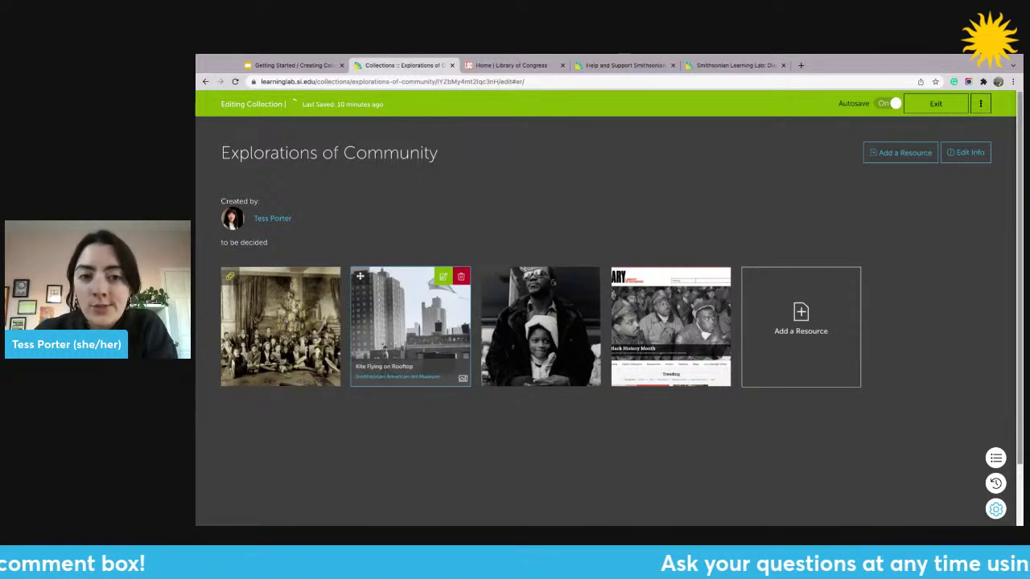
click(461, 276)
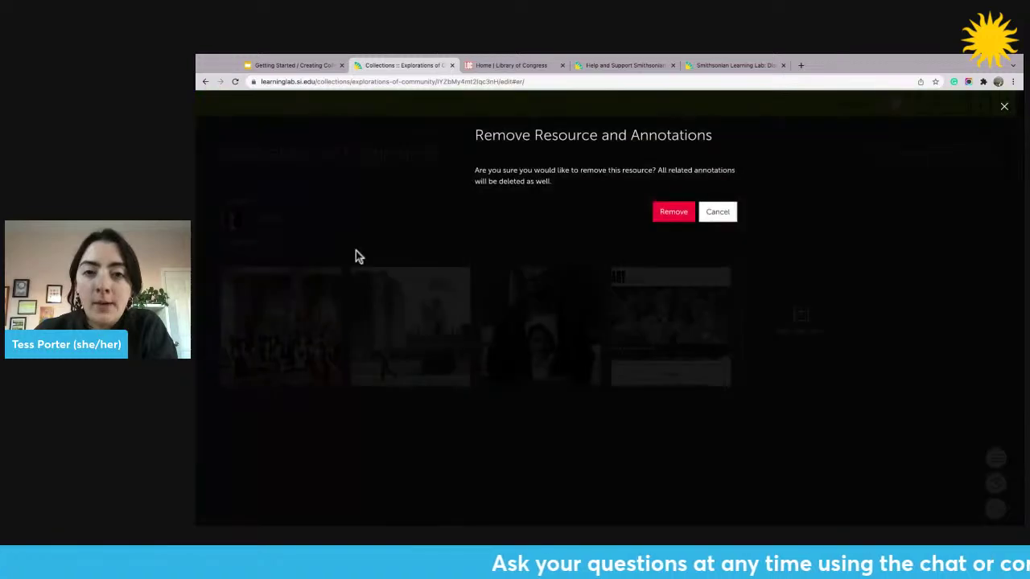
key(Return)
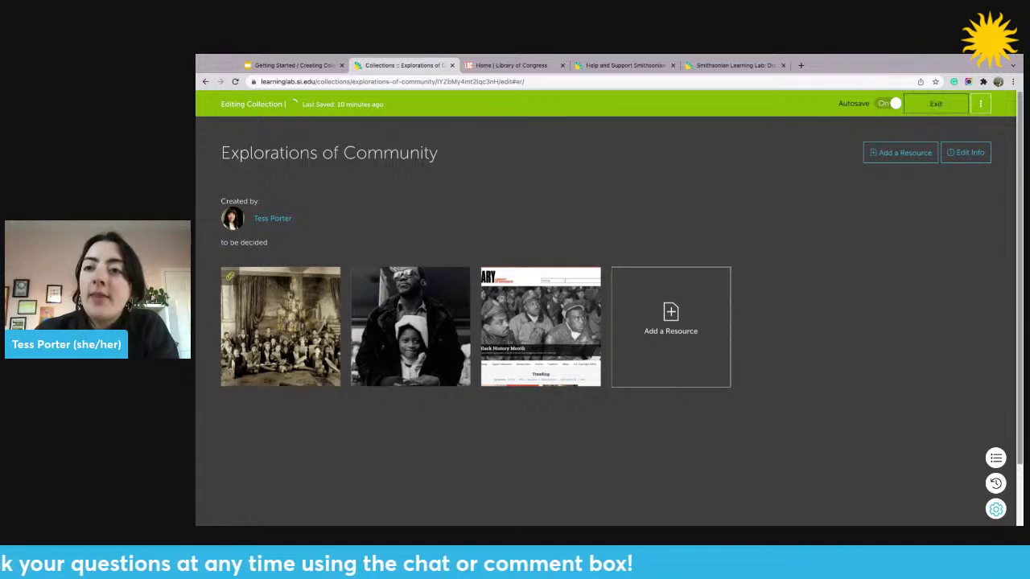
click(980, 103)
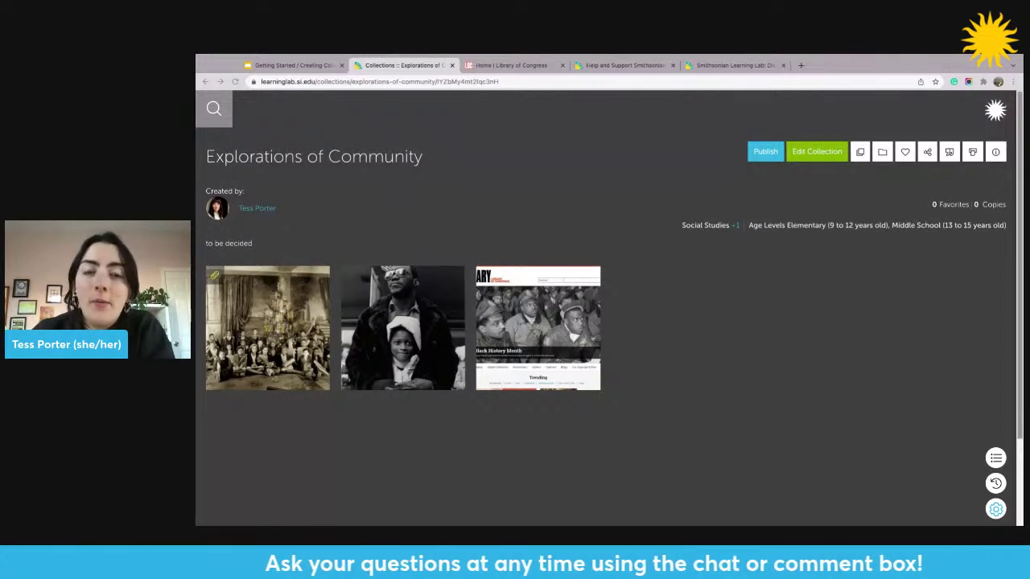
Step: Go to the Learning Lab home page and look through its Discover section for the options to browse model collections
click(995, 110)
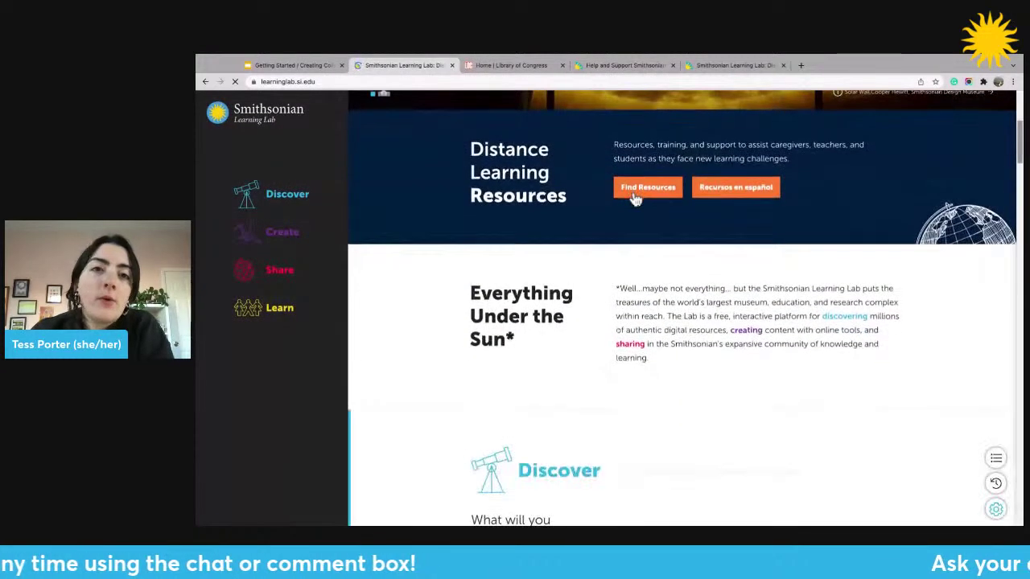
scroll(683, 306, down, 3)
scroll(683, 305, down, 10)
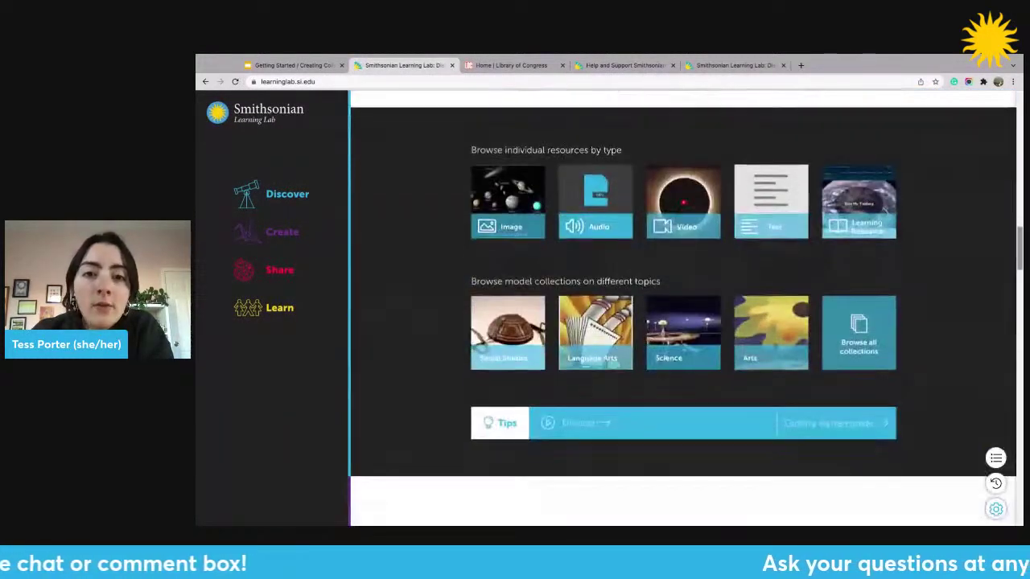
scroll(683, 305, down, 5)
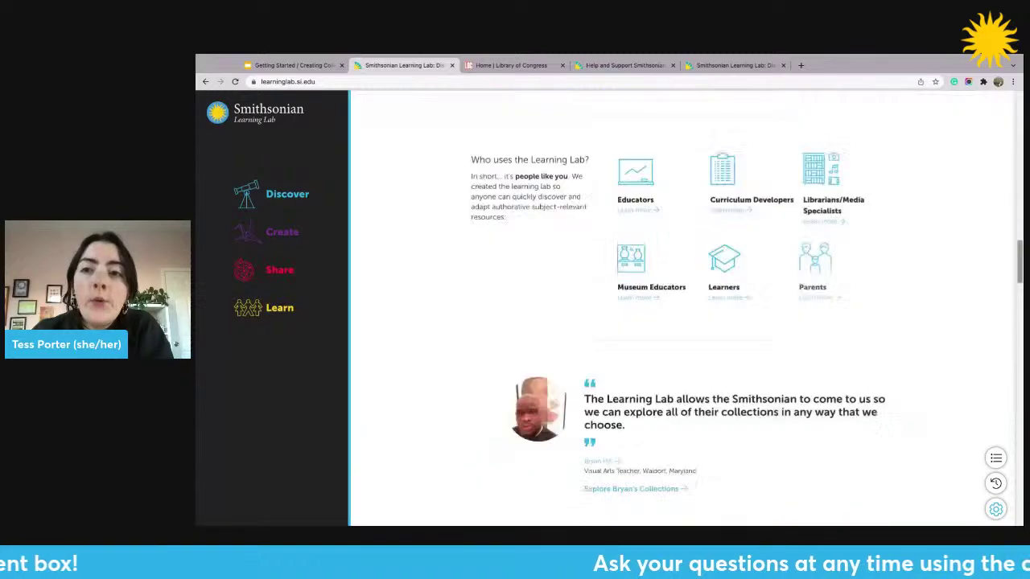
scroll(684, 305, up, 20)
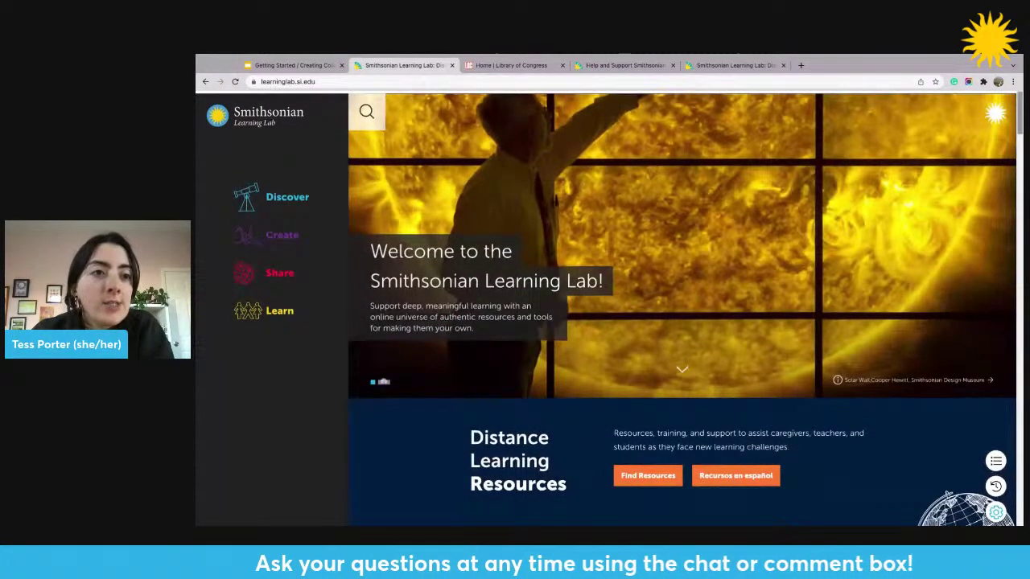
scroll(684, 305, down, 1)
scroll(684, 305, down, 2)
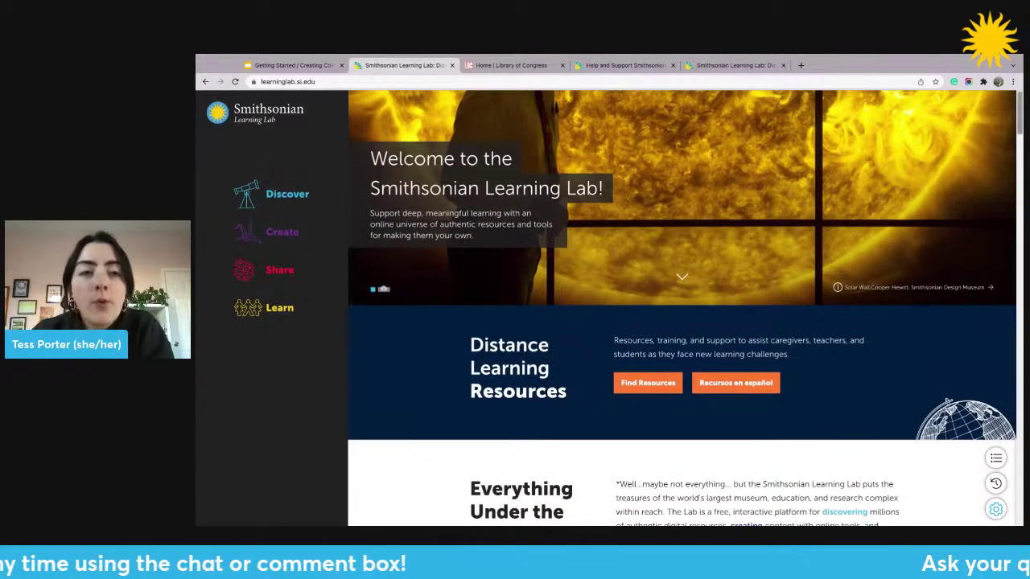
scroll(683, 305, up, 3)
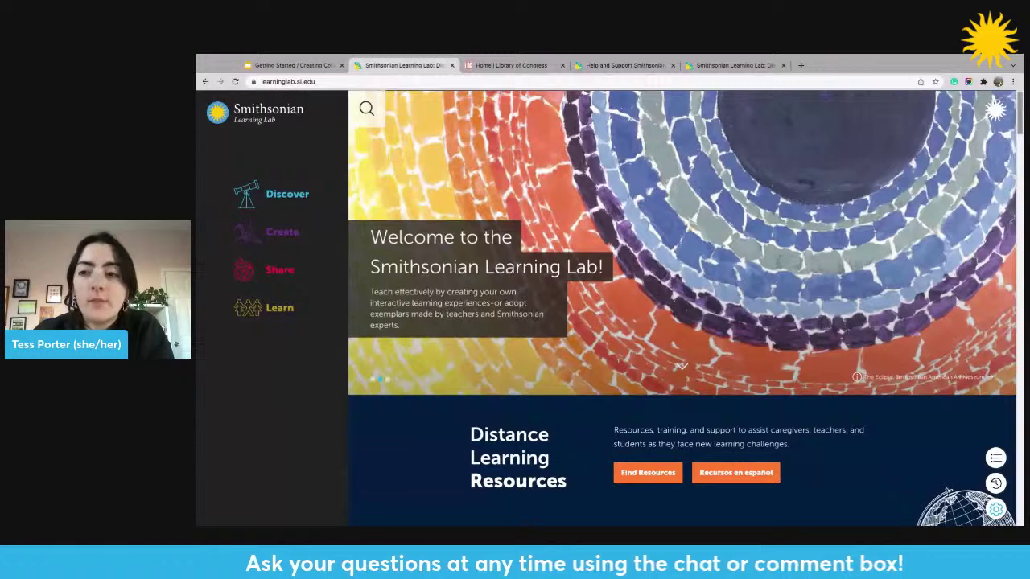
scroll(750, 248, down, 10)
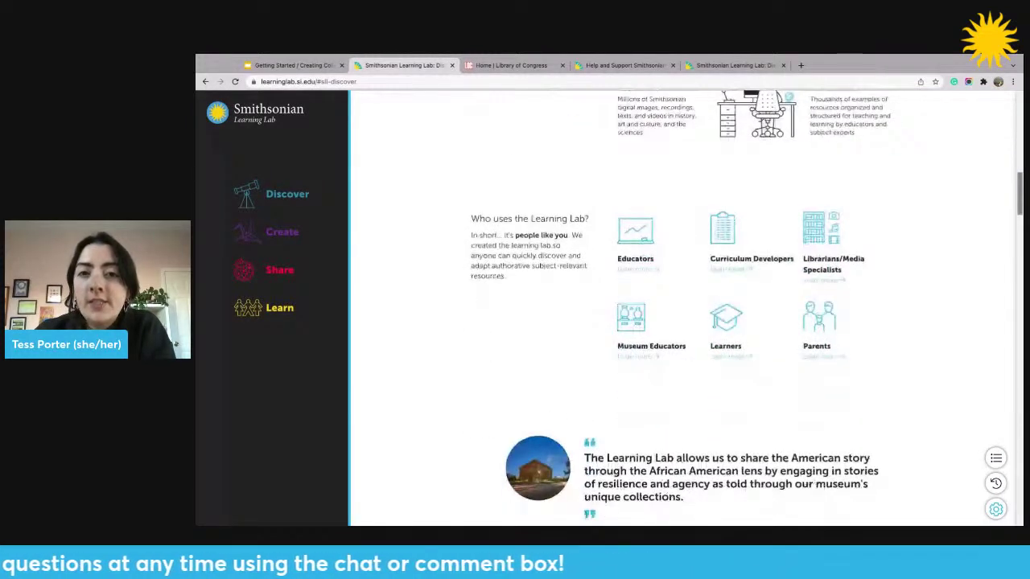
scroll(685, 308, up, 3)
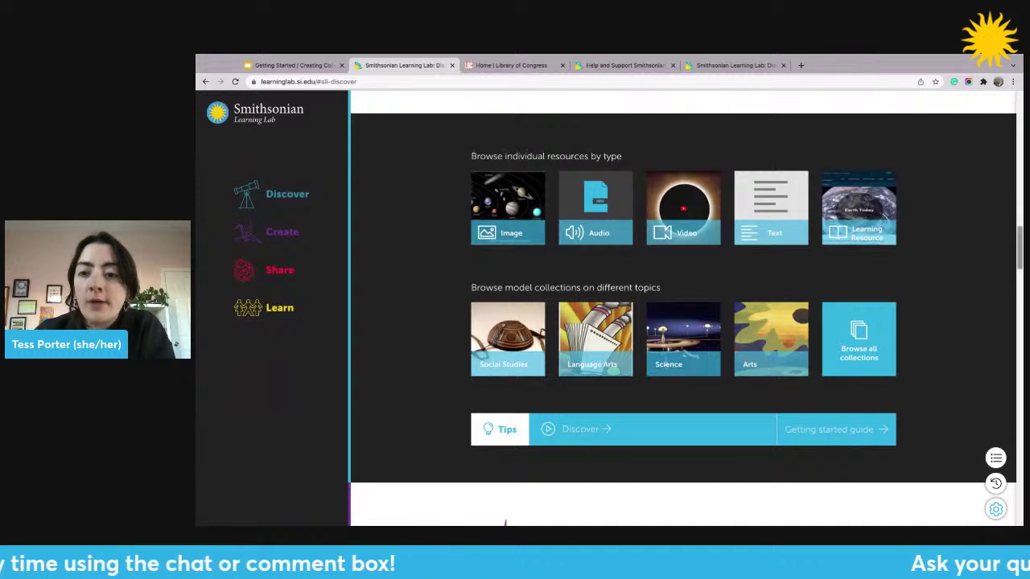
Step: Browse all Learning Lab Collections and look over the title images of the most recently modified ones
click(858, 338)
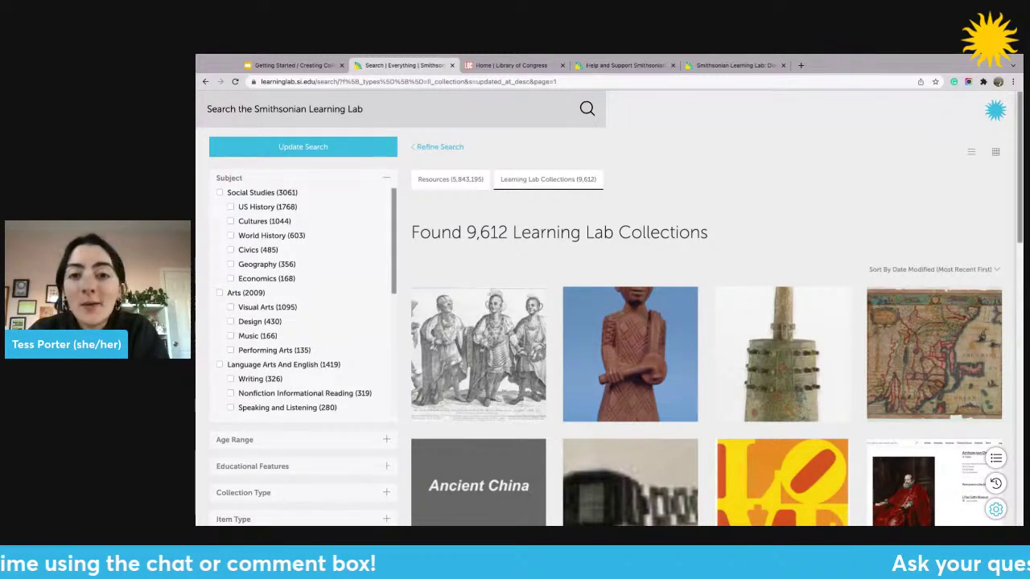
scroll(601, 322, down, 1)
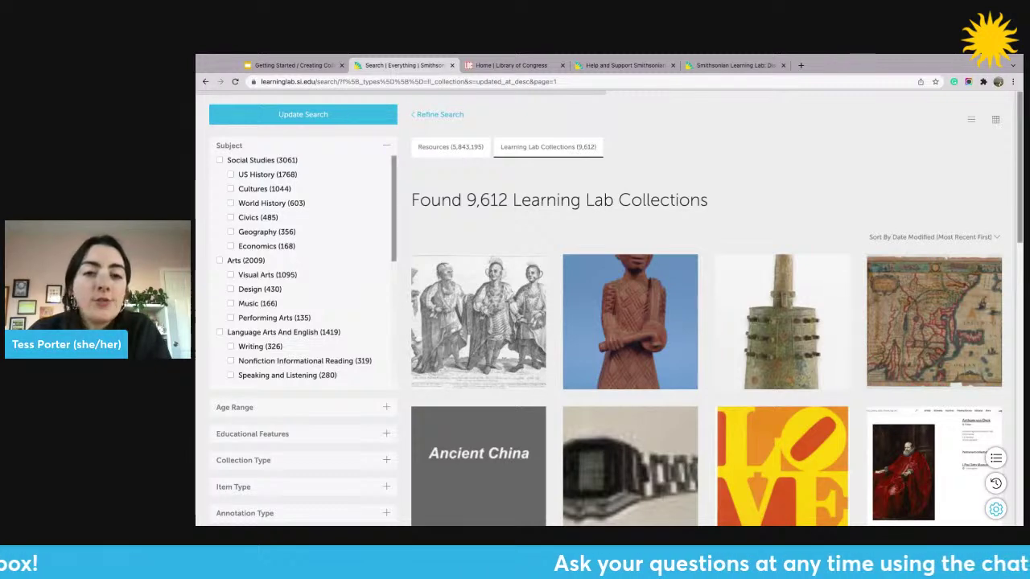
scroll(324, 327, down, 3)
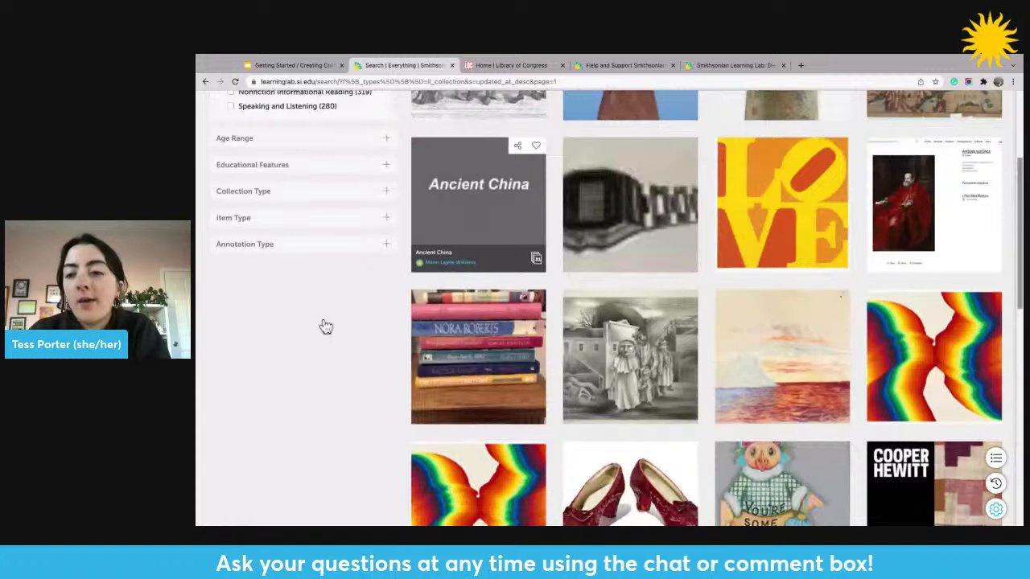
scroll(325, 325, down, 2)
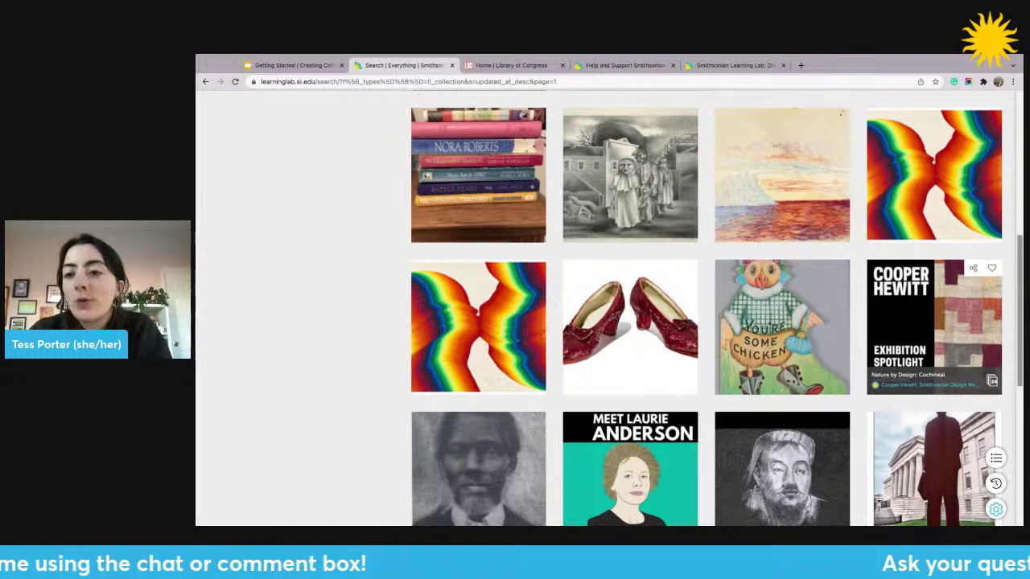
scroll(933, 322, down, 1)
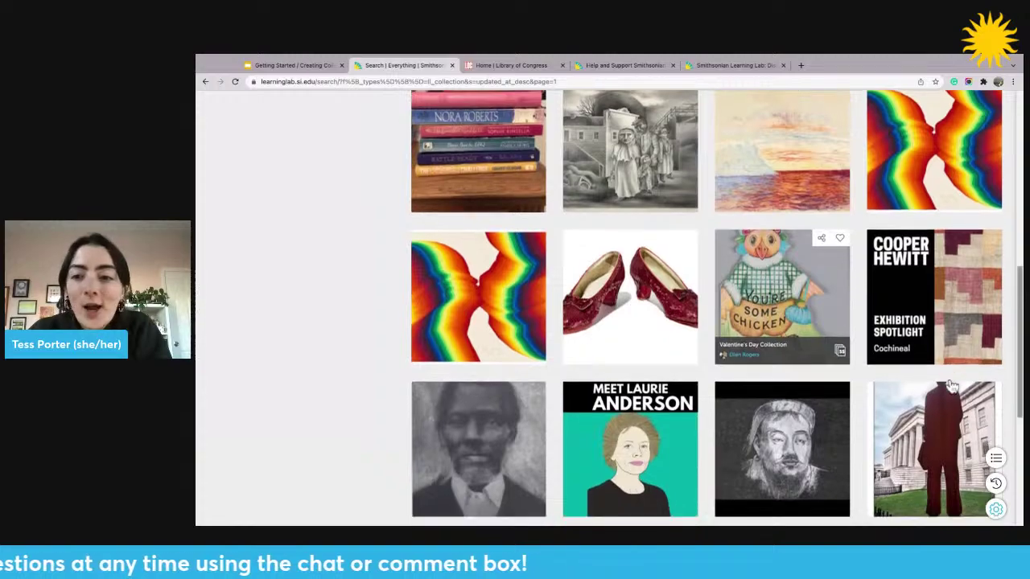
scroll(951, 388, down, 3)
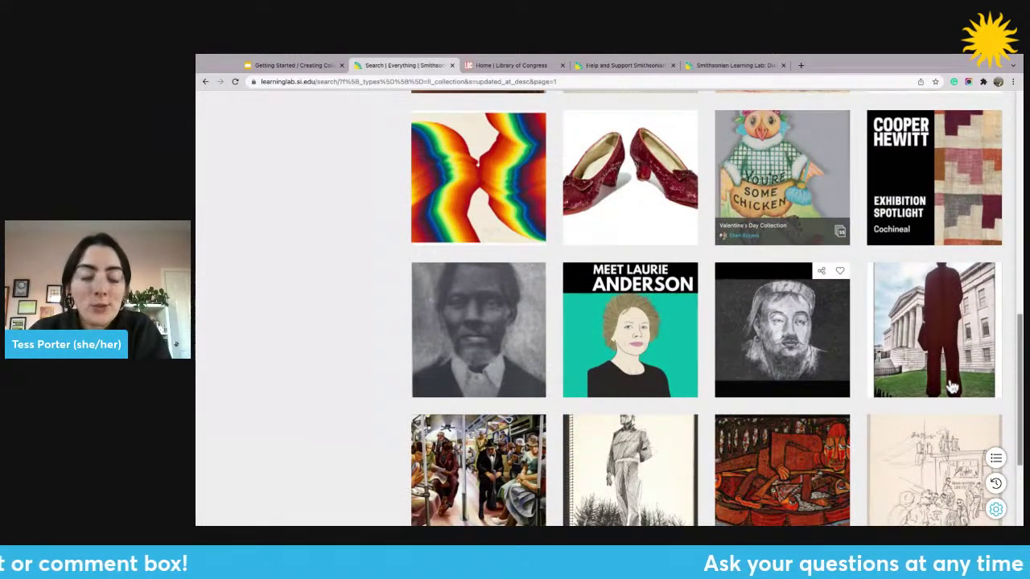
scroll(951, 388, up, 15)
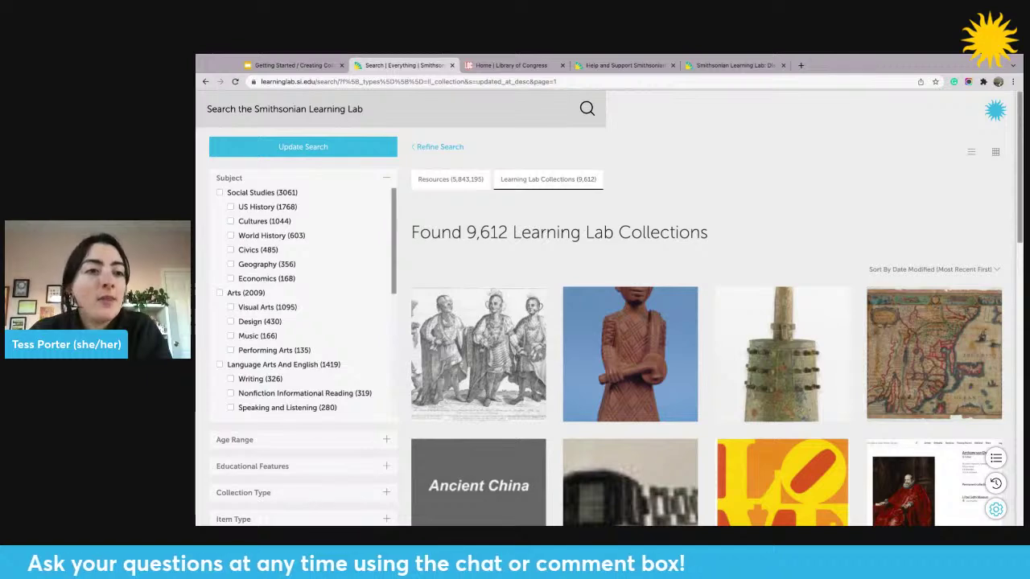
Step: Expand the Collection Type and Age Range filters for the Learning Lab Collections and look over their options alongside the Subject list
scroll(250, 346, down, 5)
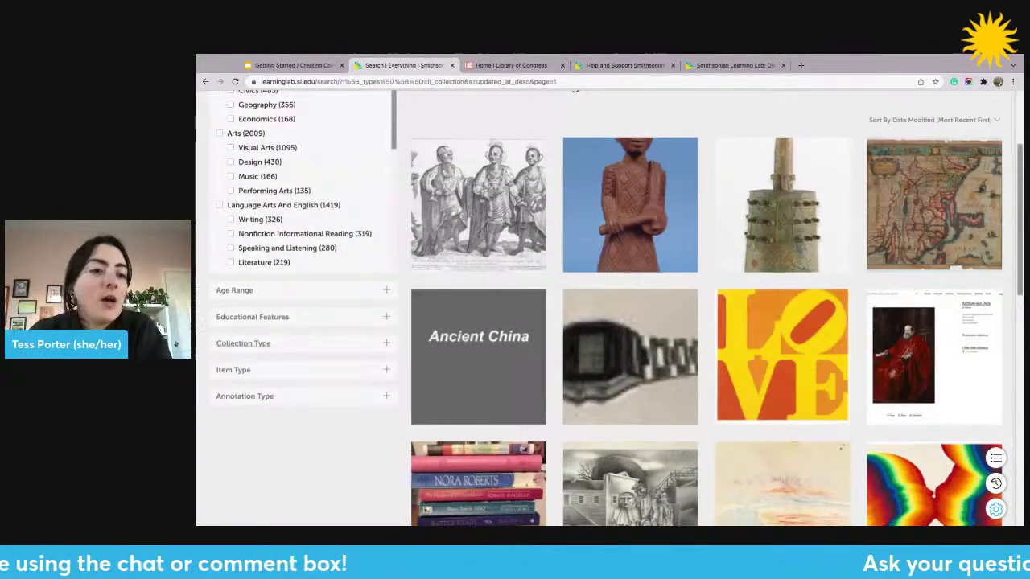
click(243, 343)
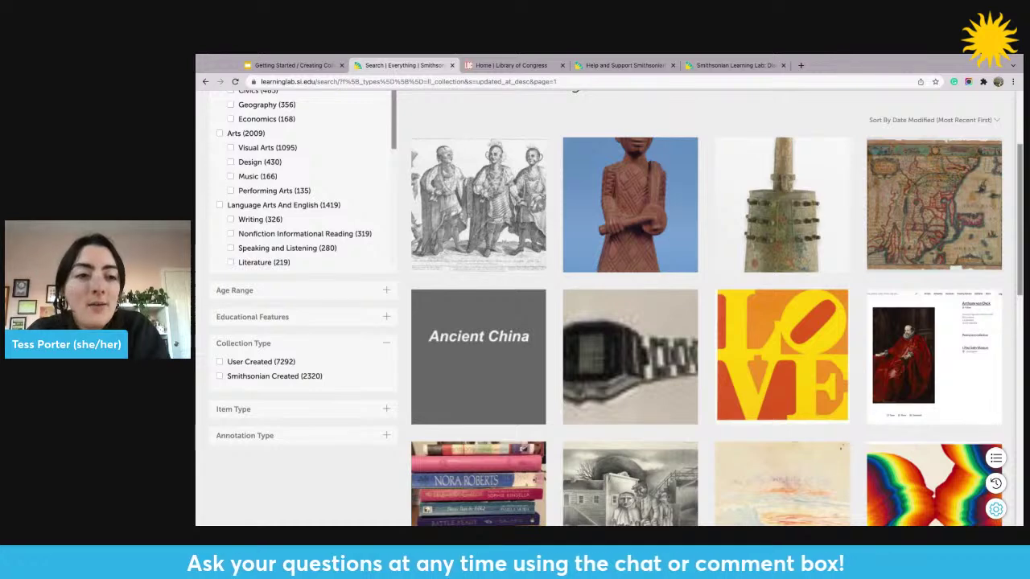
scroll(599, 309, up, 2)
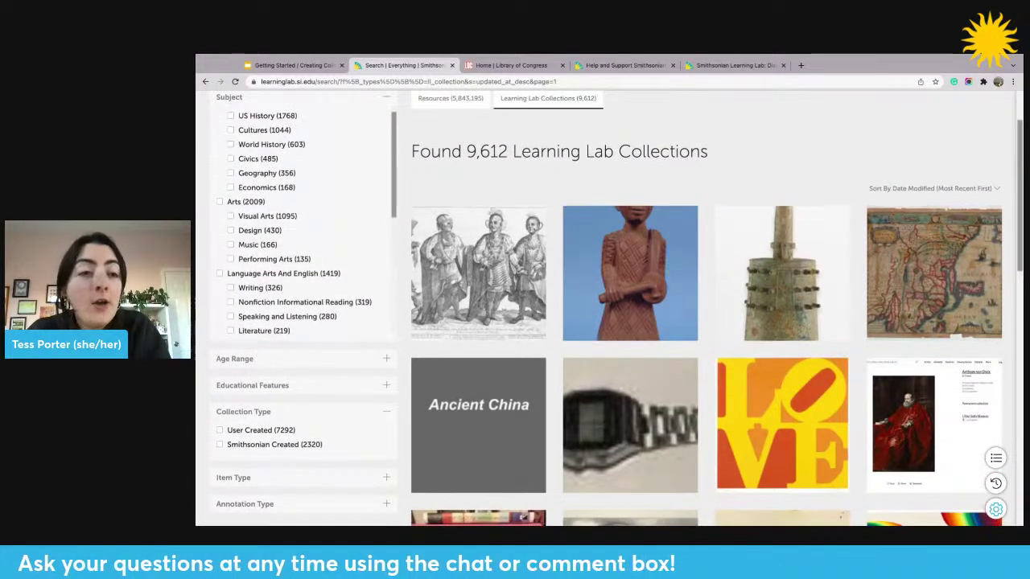
scroll(599, 310, up, 2)
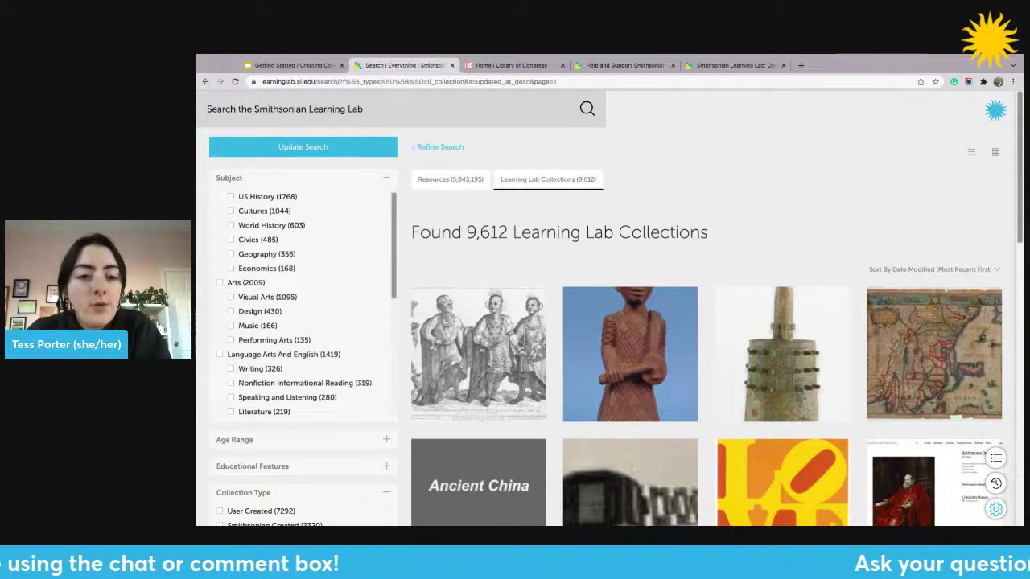
click(234, 440)
scroll(302, 302, down, 3)
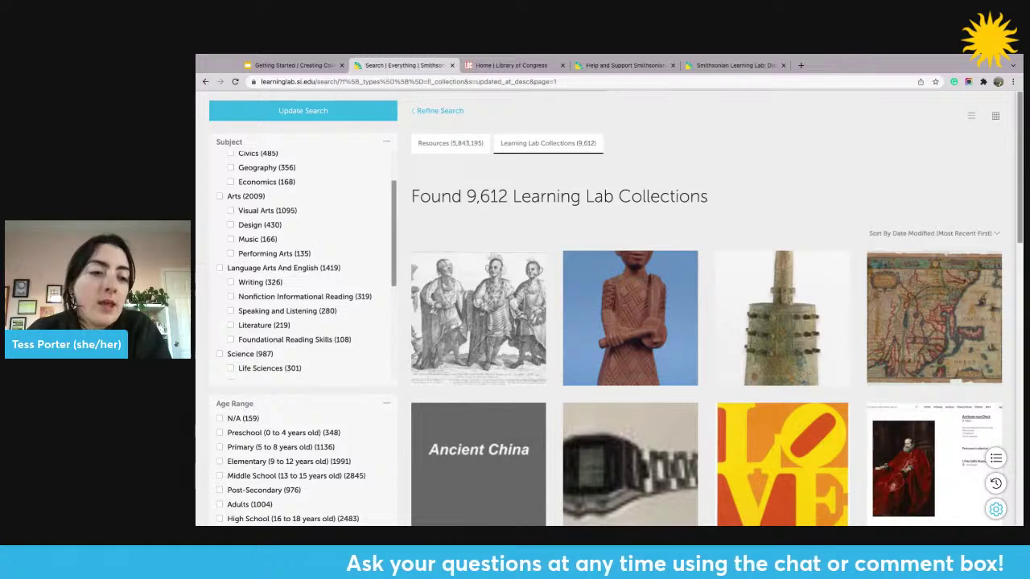
scroll(611, 321, down, 2)
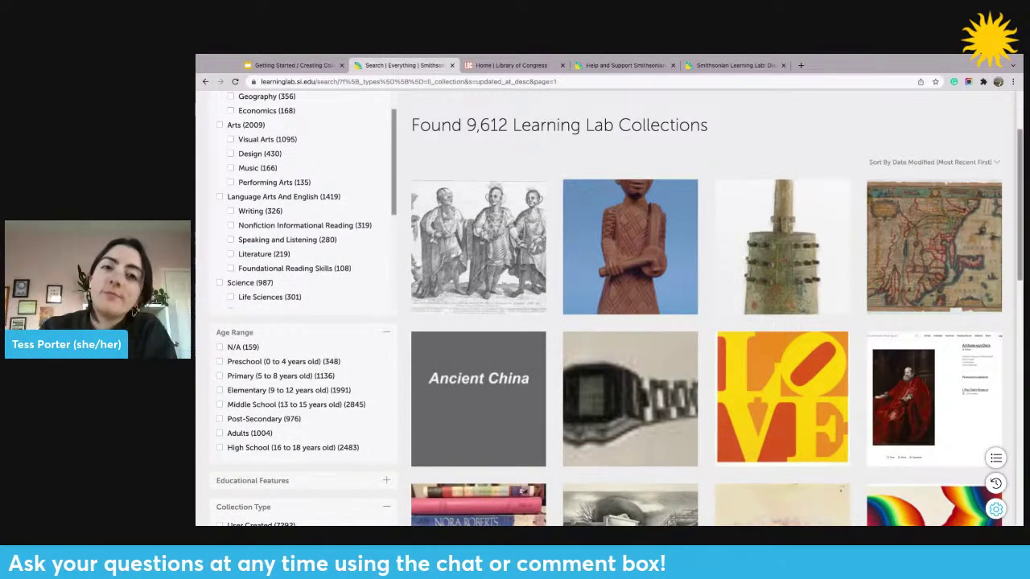
scroll(611, 322, up, 3)
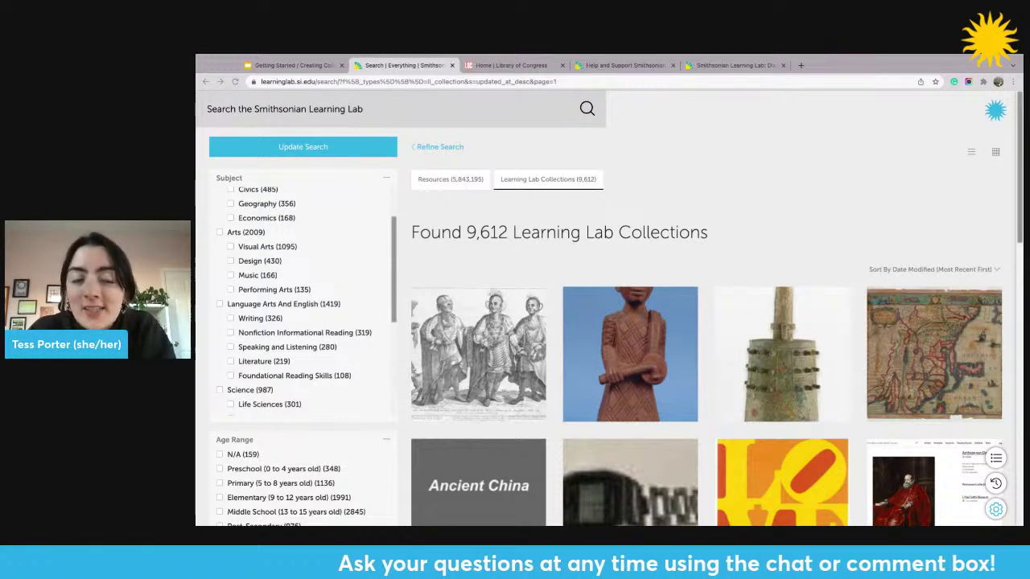
Step: Check the end of the collection results, return to the Learning Lab home page, and switch to the Google Slides presentation
key(End)
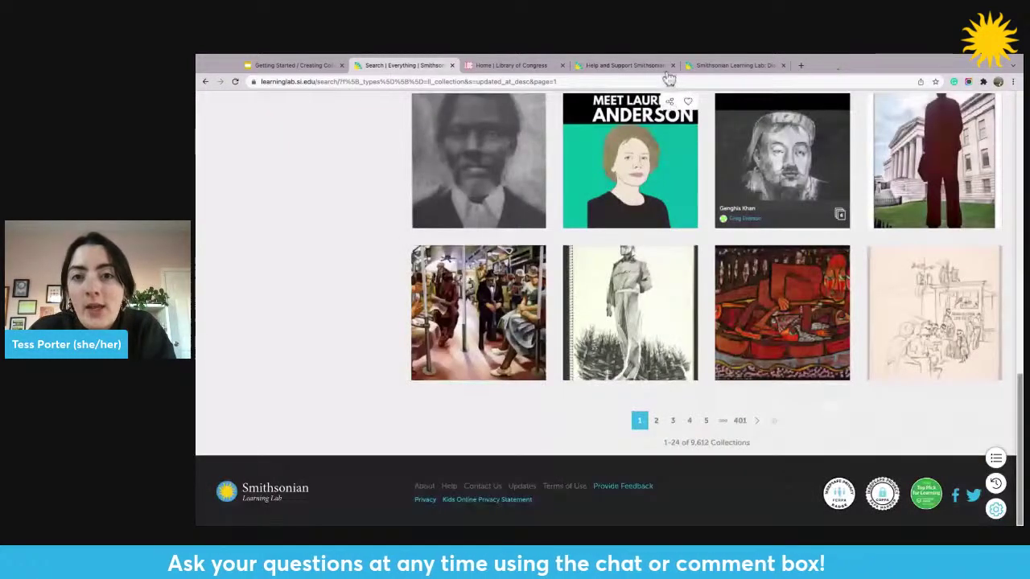
key(Home)
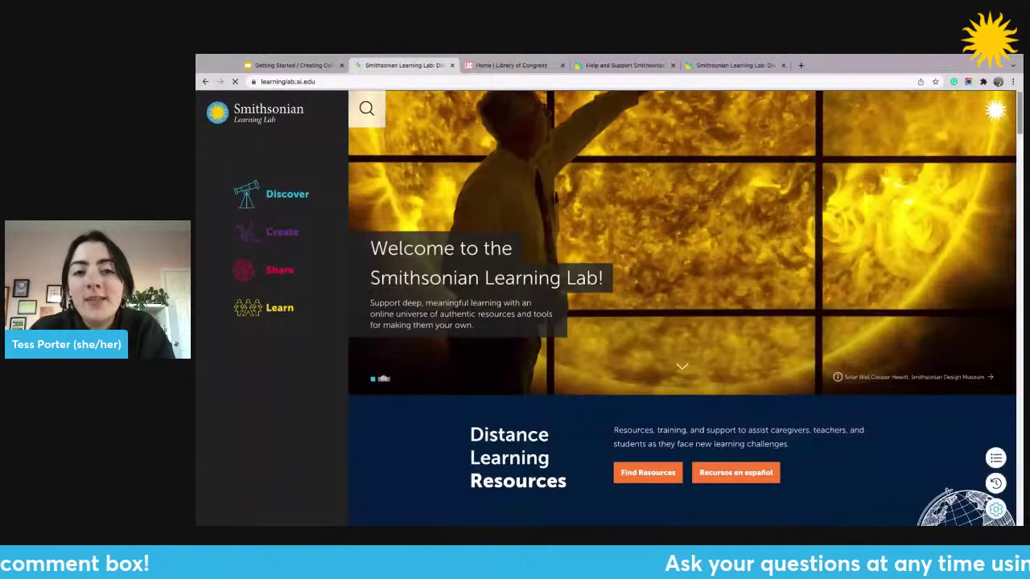
key(ctrl+1)
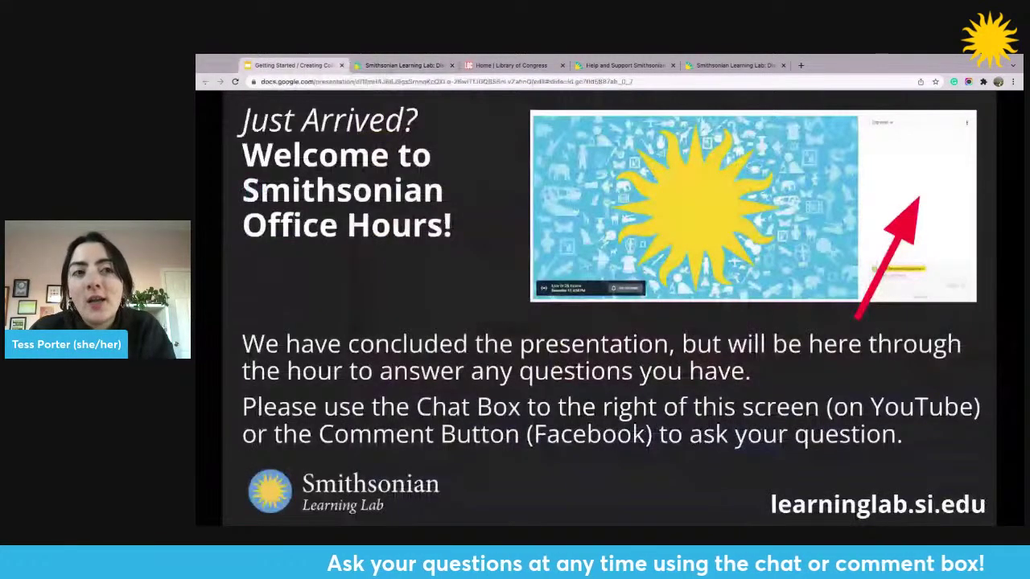